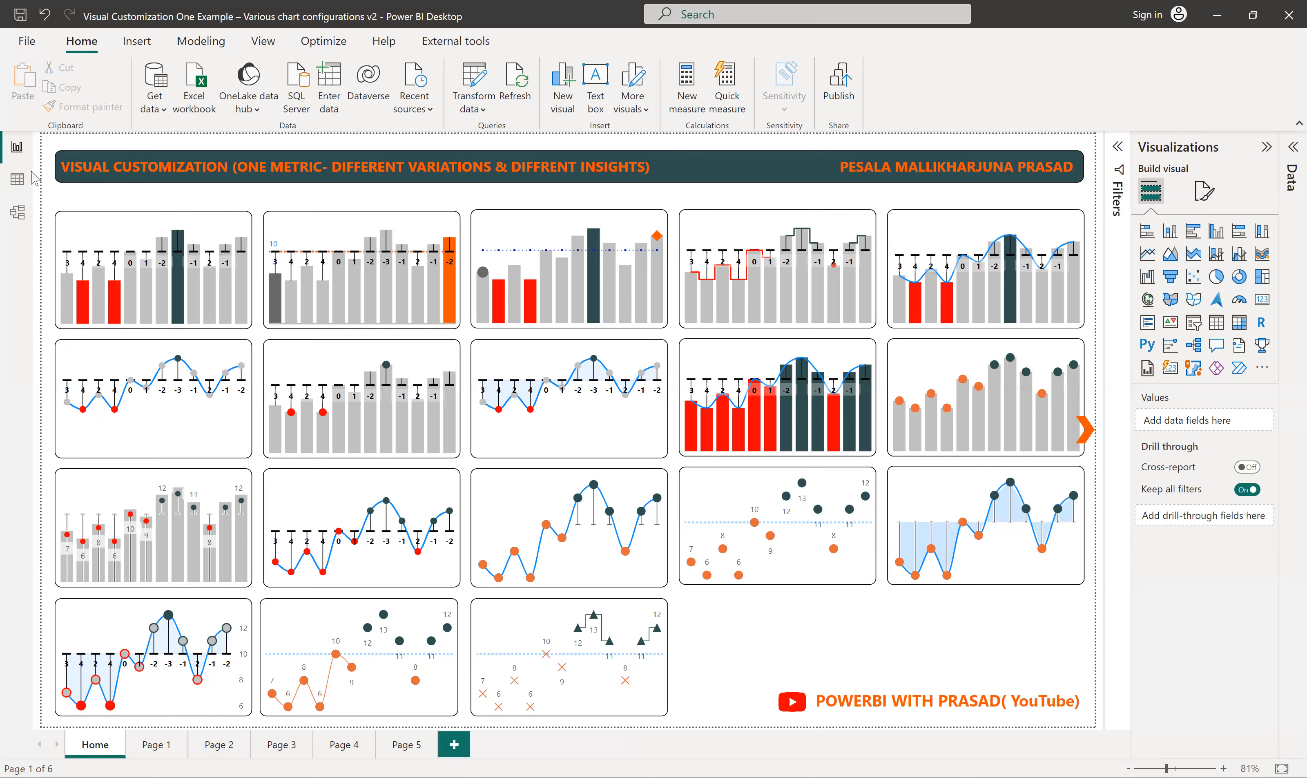
Review the Month, Month No and Orders source data, then look over the report's Home page and Page 1
{"action": "left_click", "coordinate": [16, 181]}
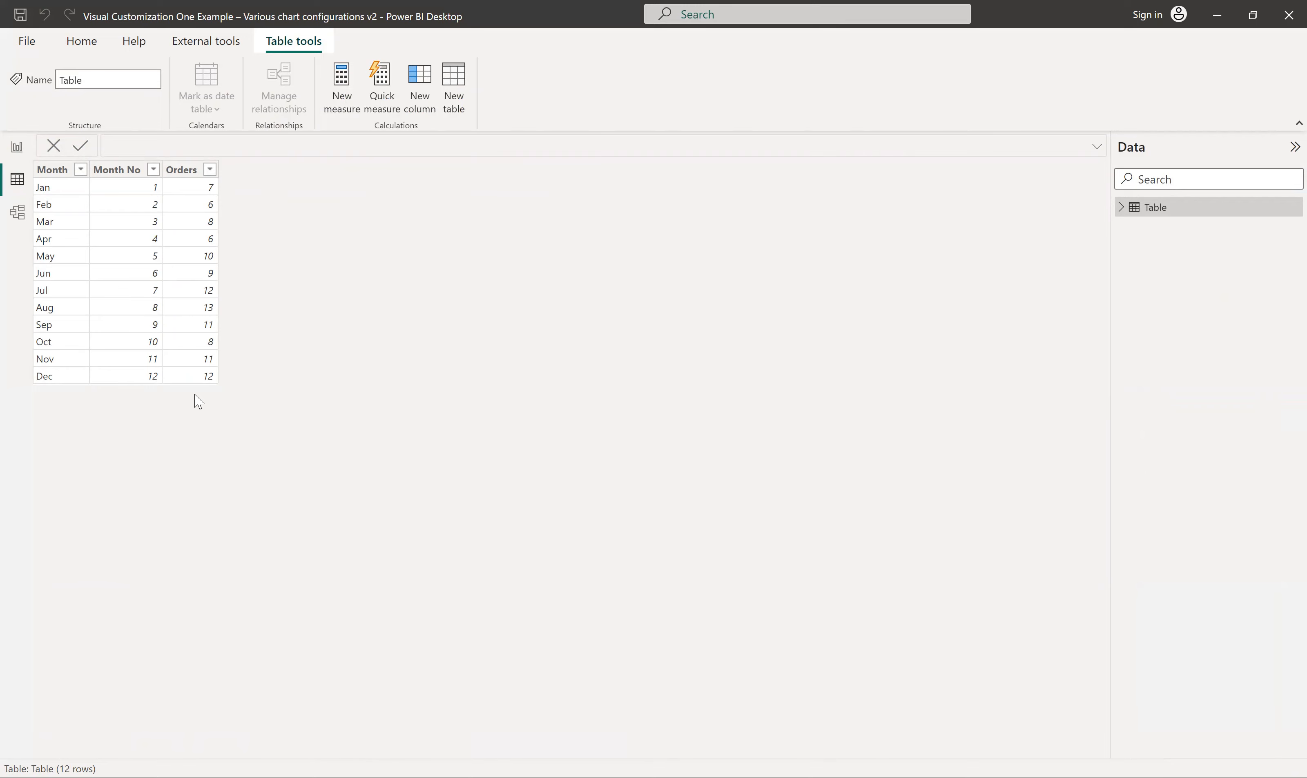
{"action": "left_click", "coordinate": [16, 146]}
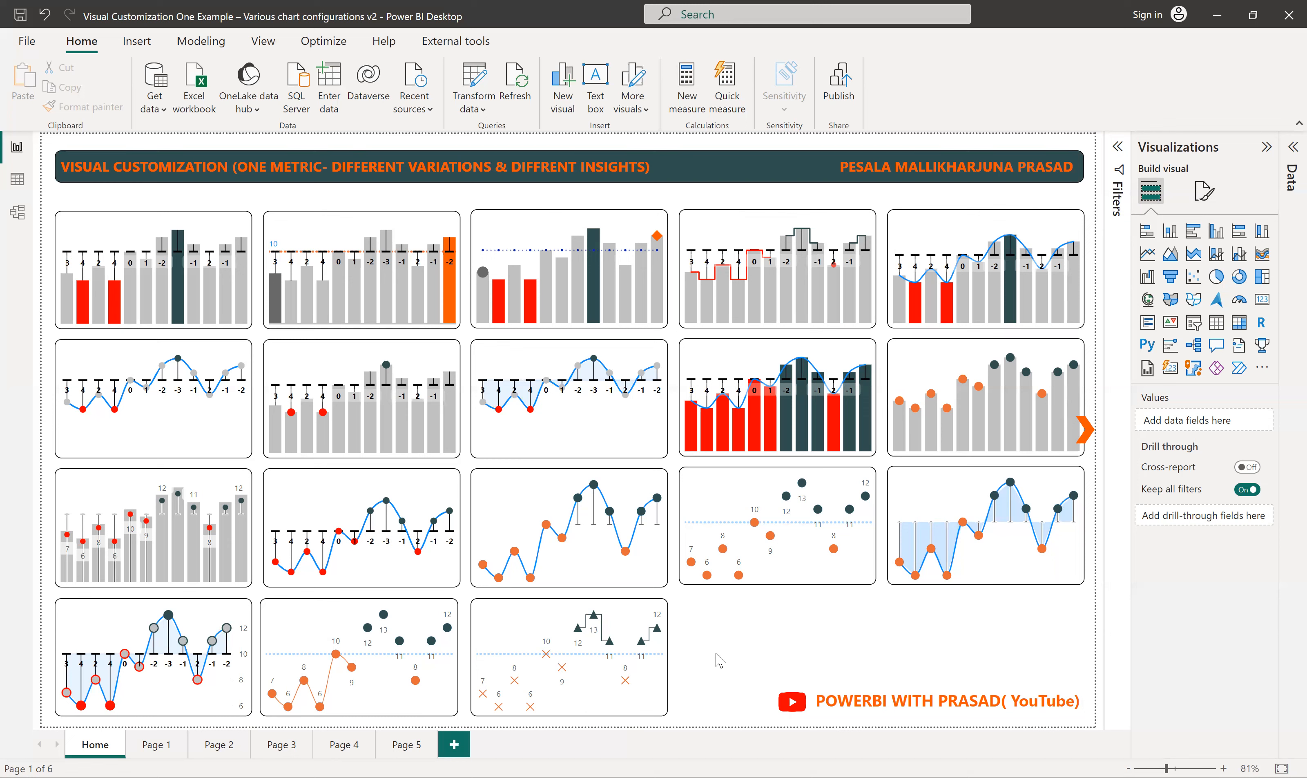
{"action": "left_click", "coordinate": [155, 745]}
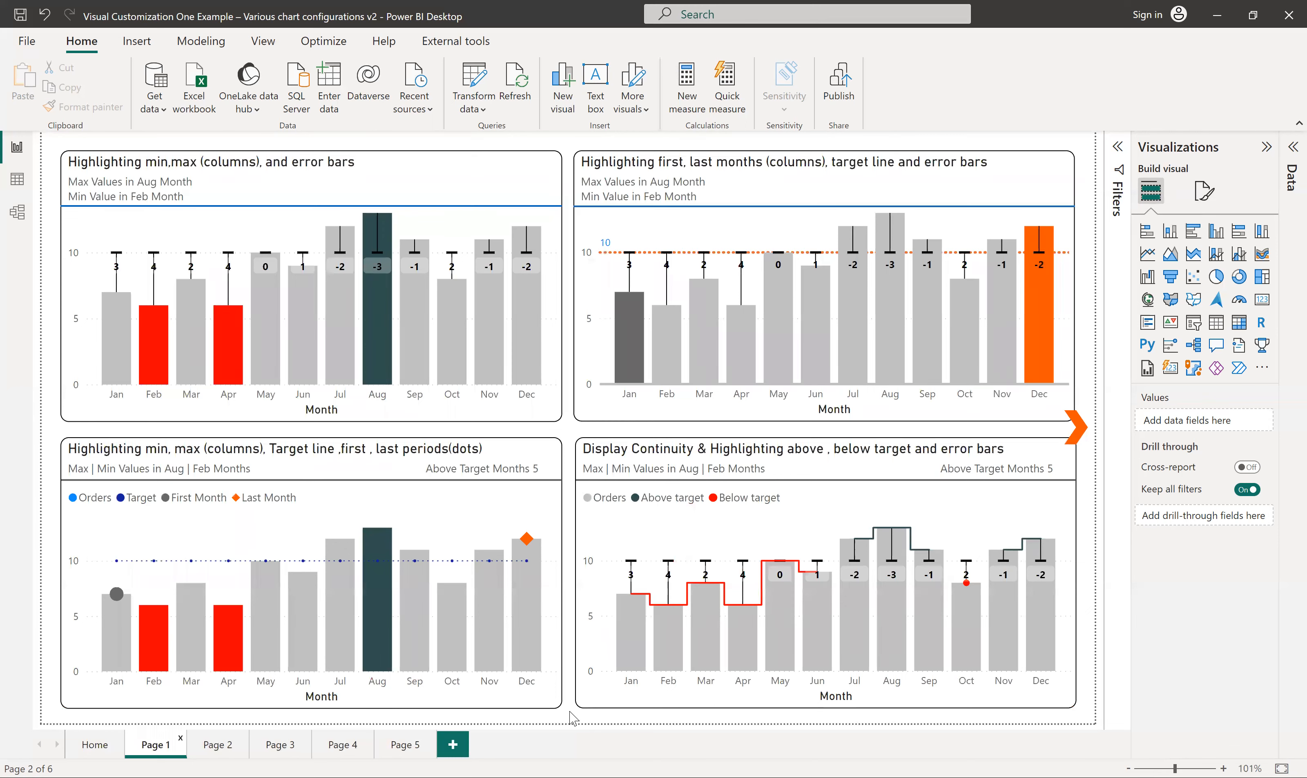
{"action": "left_click", "coordinate": [95, 745]}
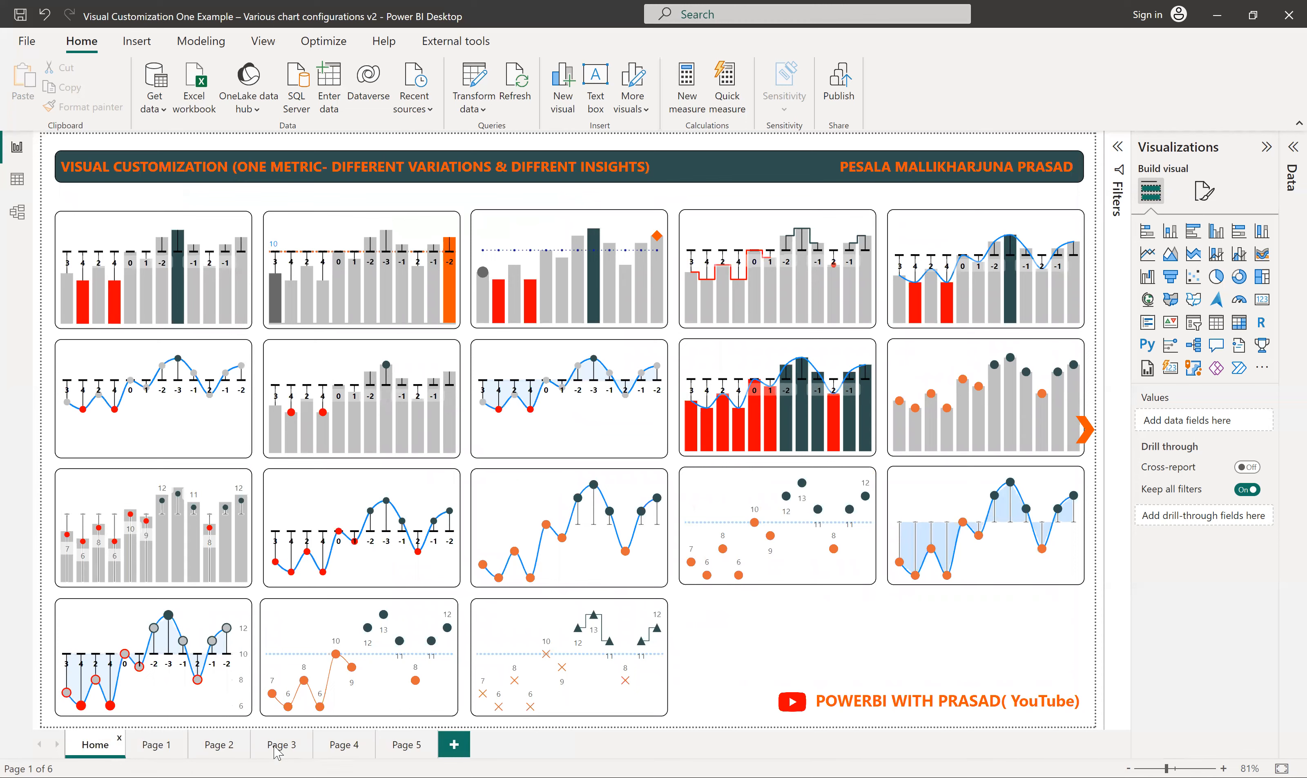
{"action": "left_click", "coordinate": [157, 748]}
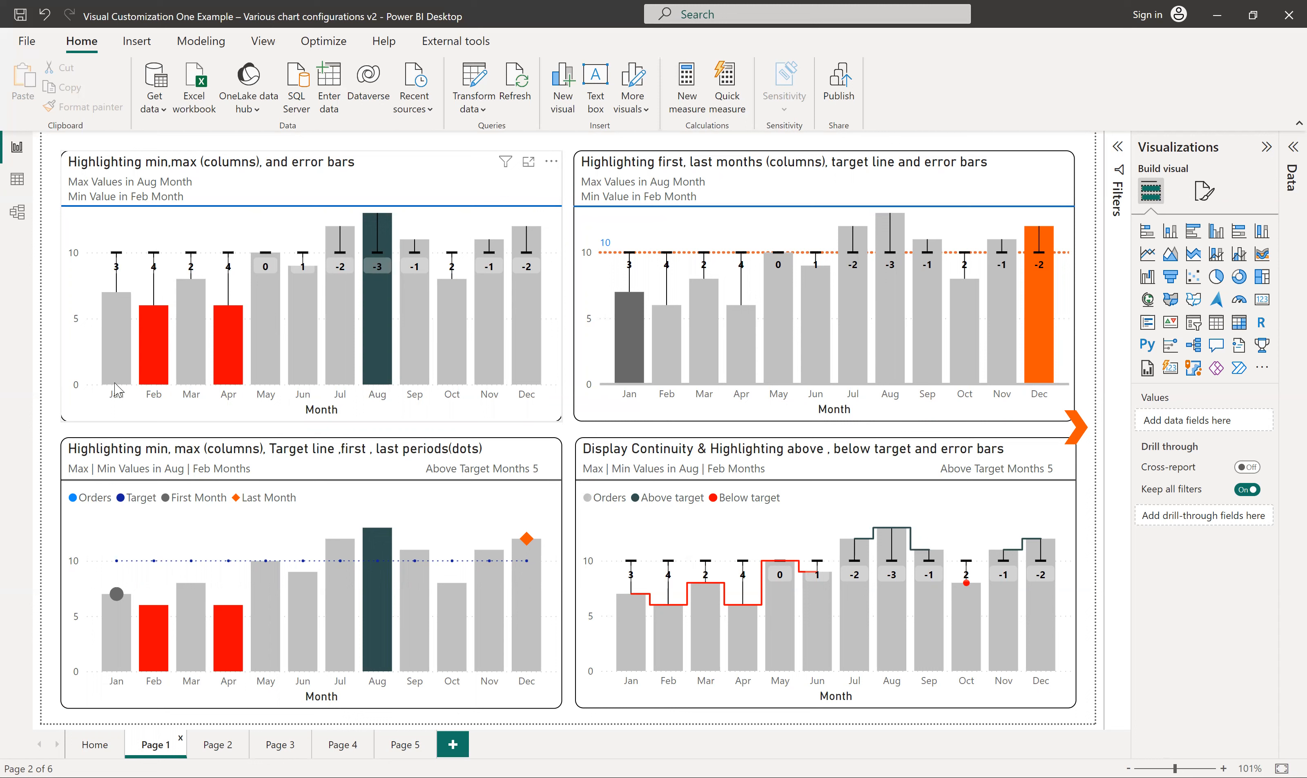
Select the "Highlighting min,max (columns), and error bars" chart and show the list of available data fields
{"action": "mouse_move", "coordinate": [119, 374]}
{"action": "mouse_move", "coordinate": [423, 265]}
{"action": "left_click", "coordinate": [555, 417]}
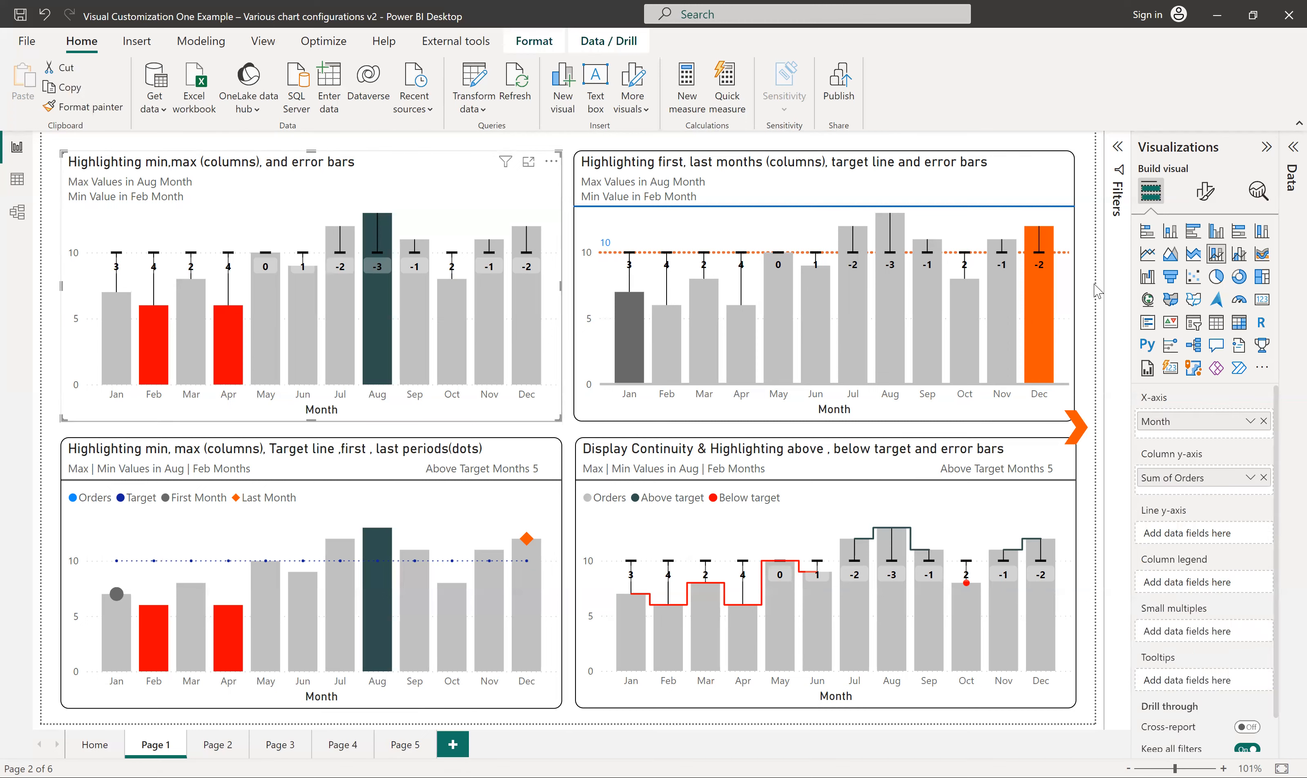
{"action": "left_click", "coordinate": [1290, 169]}
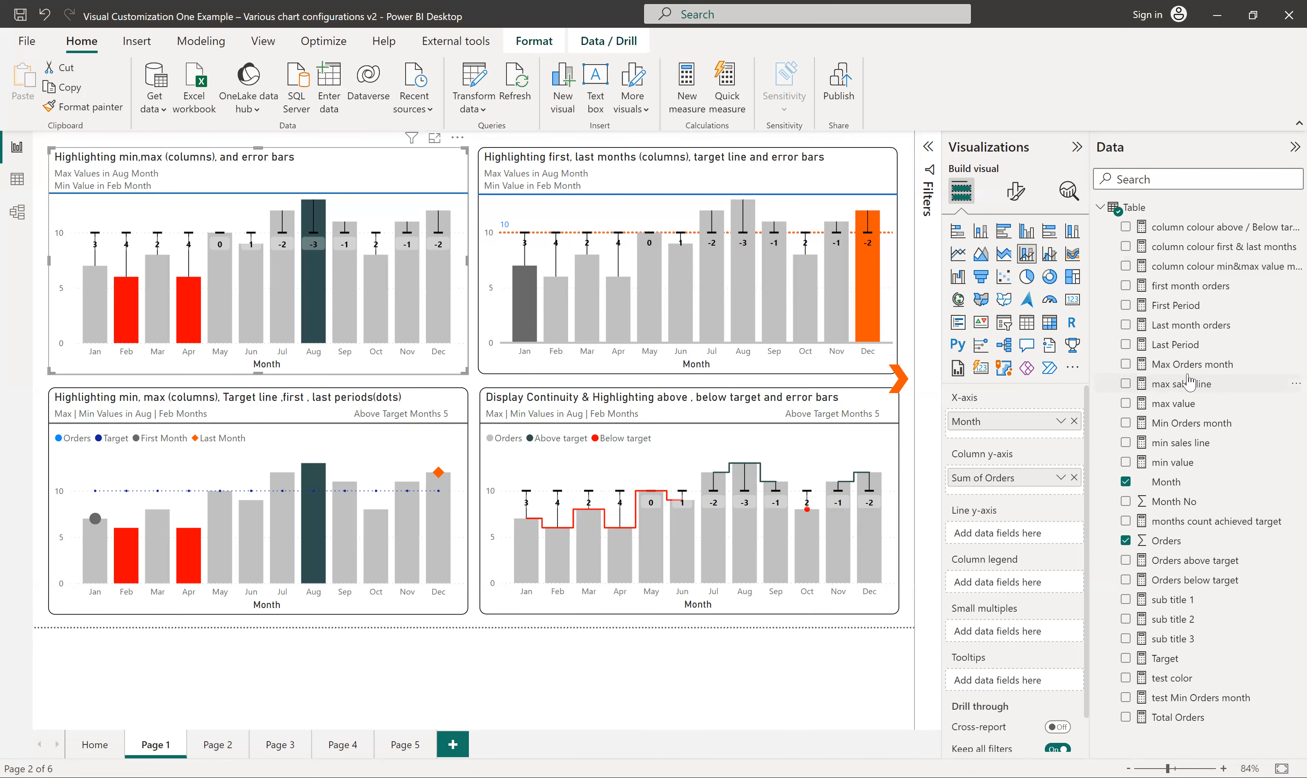
Examine the Min Orders month measure's formula and the sort-by-column setting of the Month field
{"action": "left_click", "coordinate": [1186, 424]}
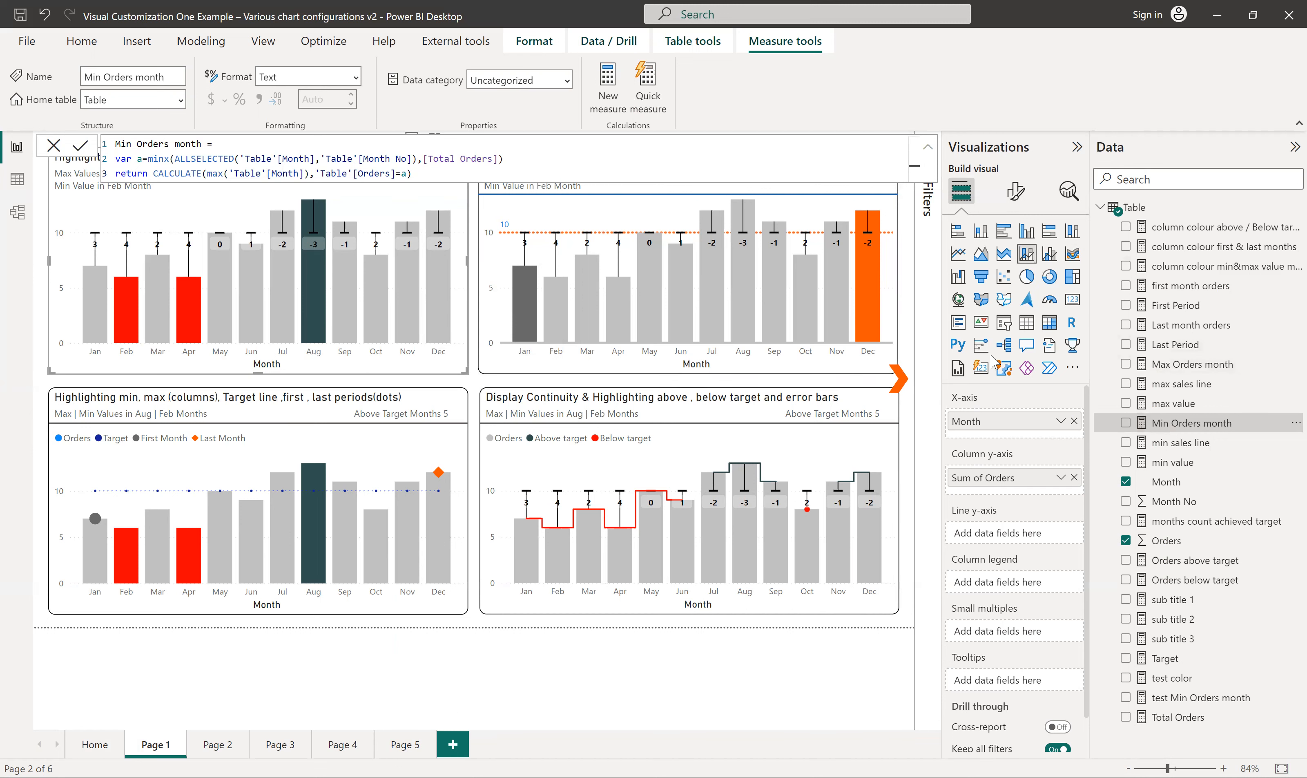
{"action": "left_click", "coordinate": [1179, 482]}
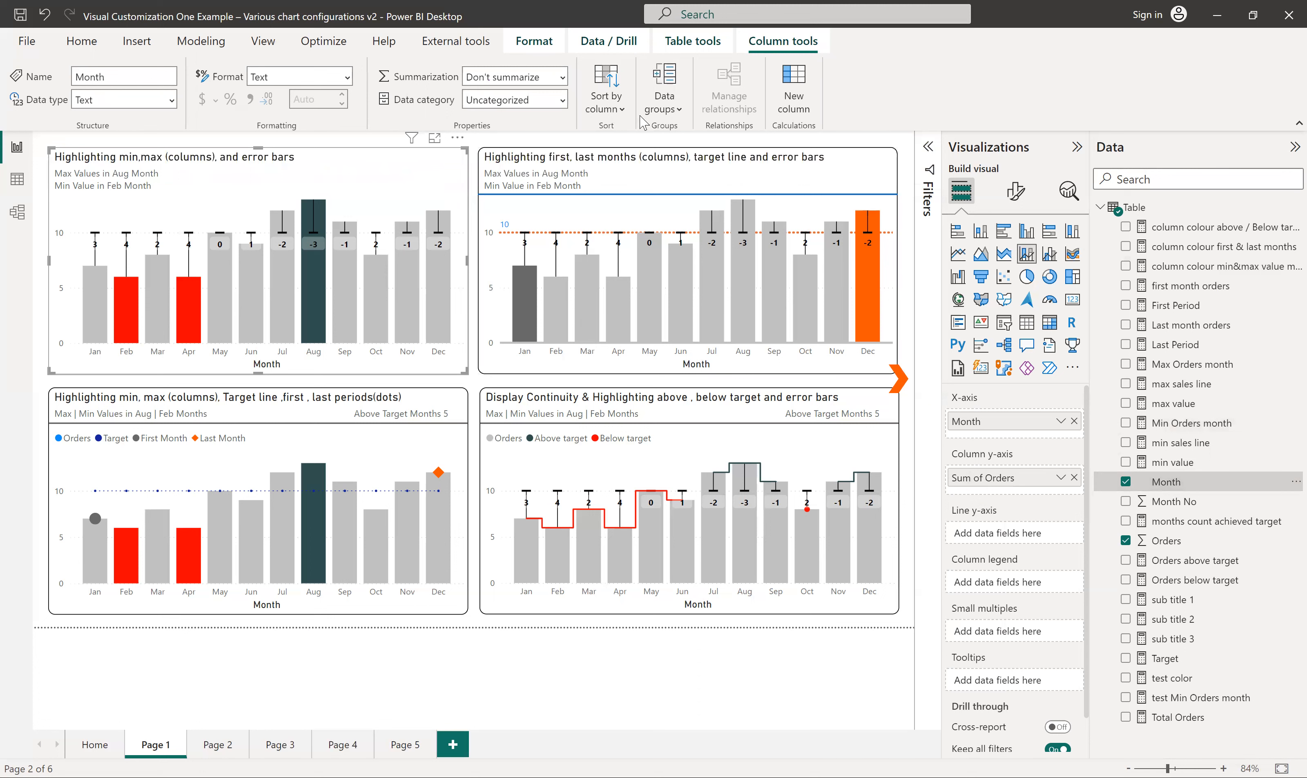
{"action": "left_click", "coordinate": [606, 101]}
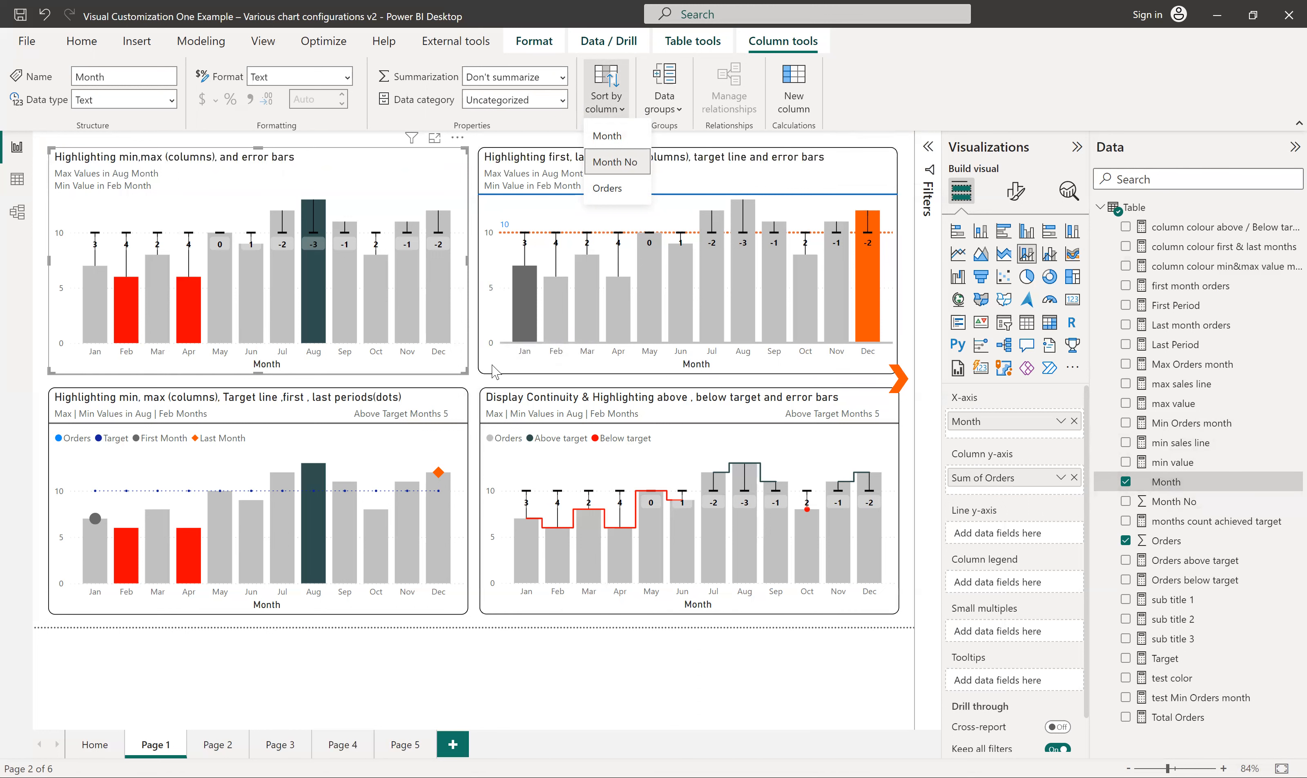
{"action": "left_click", "coordinate": [1192, 427]}
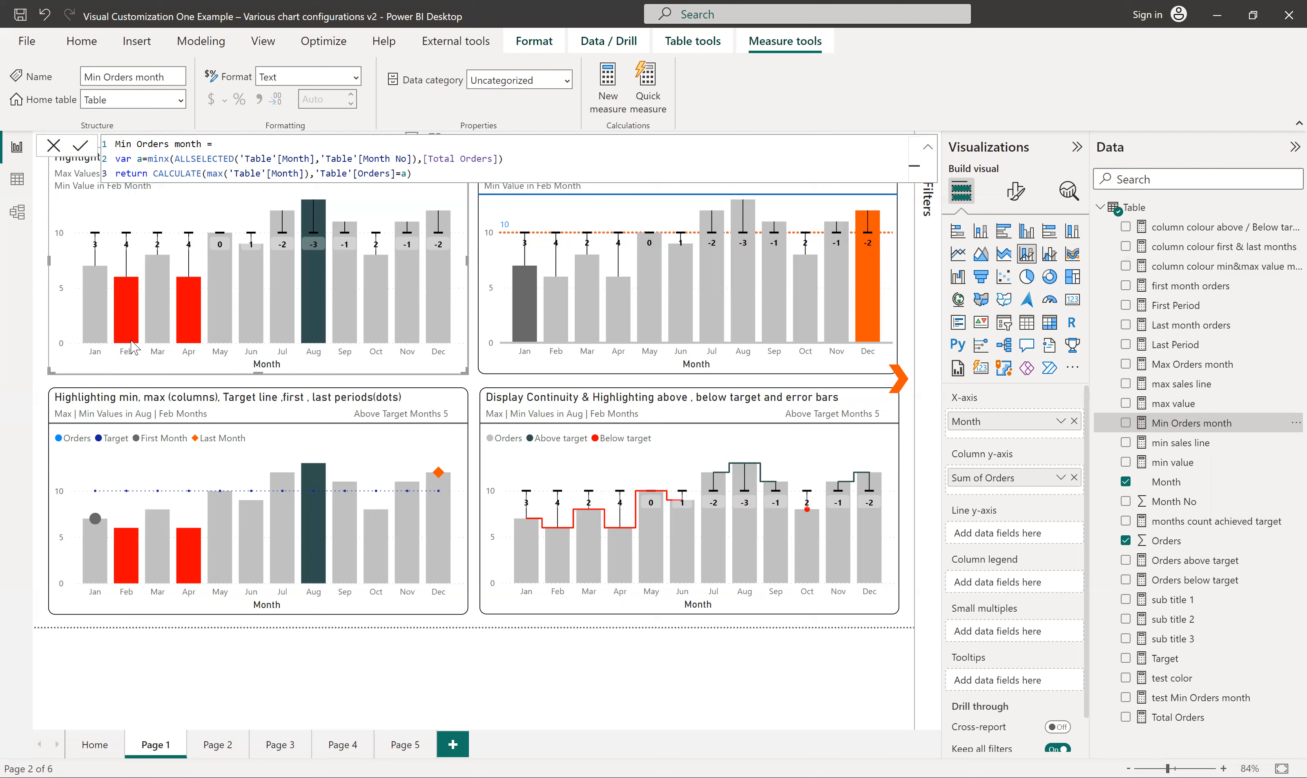
{"action": "mouse_move", "coordinate": [130, 325]}
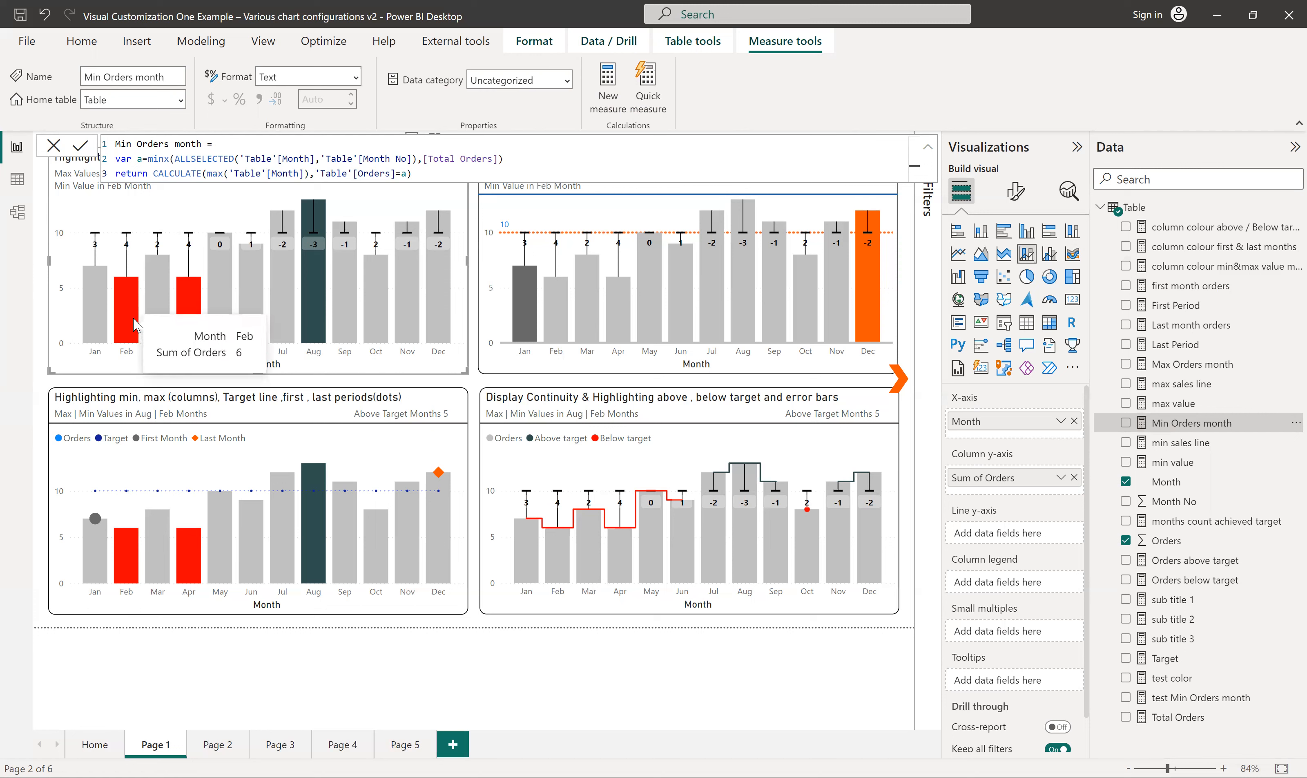
Examine the Max Orders month measure's formula, including its filter condition on the Orders column
{"action": "left_click", "coordinate": [1172, 365]}
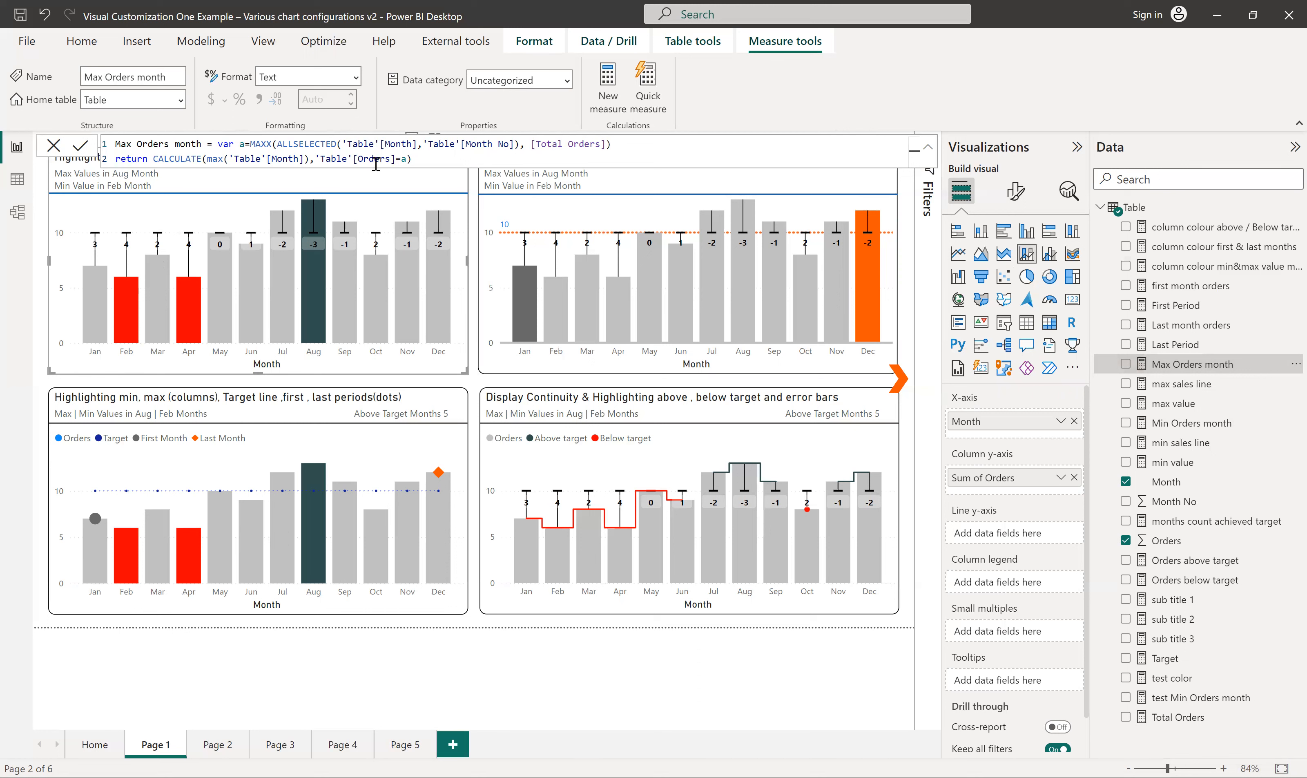
{"action": "left_click_drag", "start_coordinate": [320, 158], "coordinate": [404, 158]}
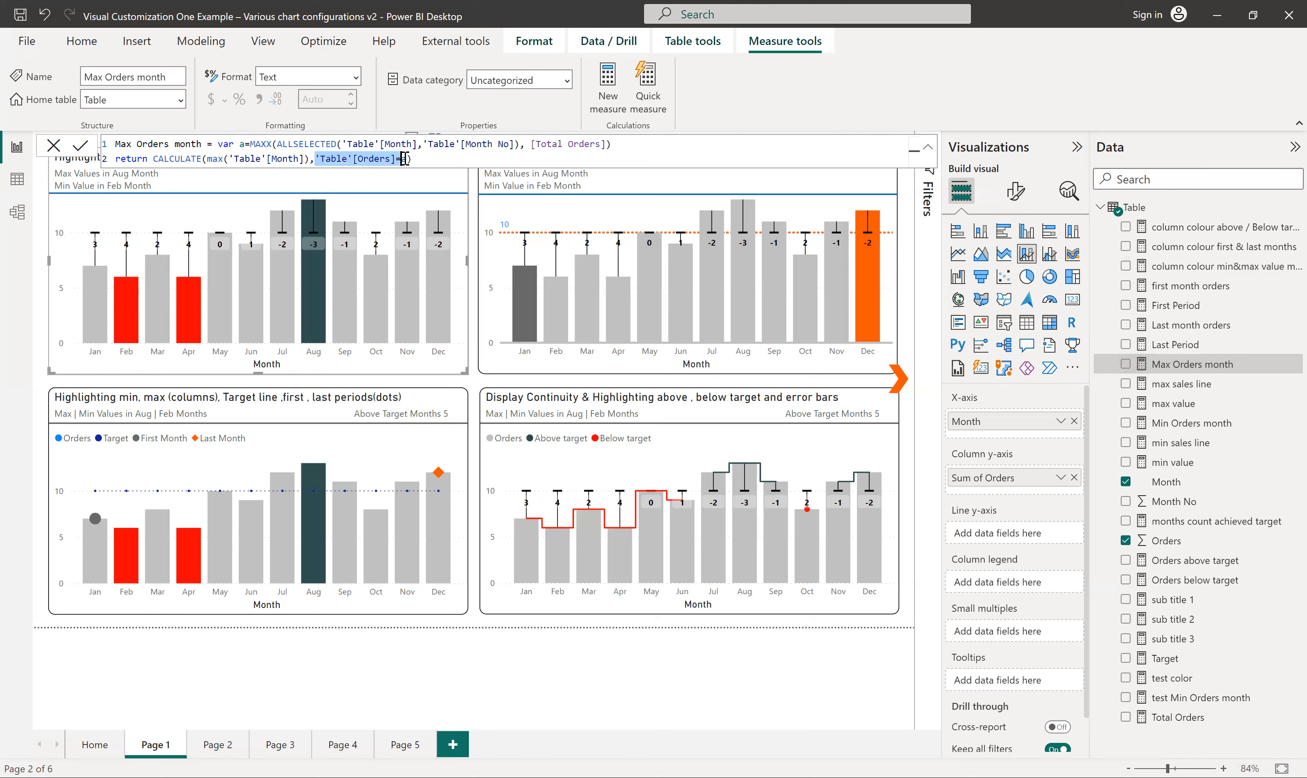
{"action": "left_click", "coordinate": [427, 159]}
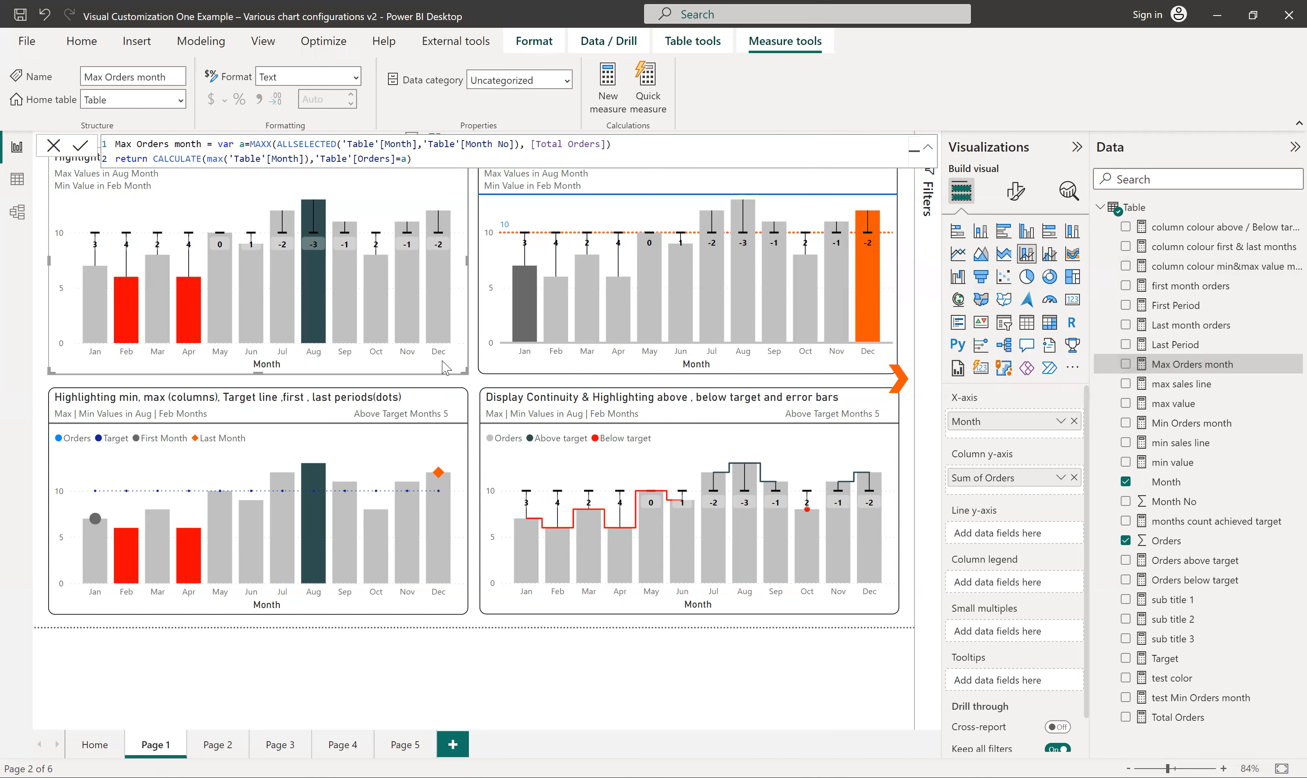
Set the selected chart's default column color to the Field value format style, based on the column colour min&max value months measure
{"action": "left_click", "coordinate": [1014, 191]}
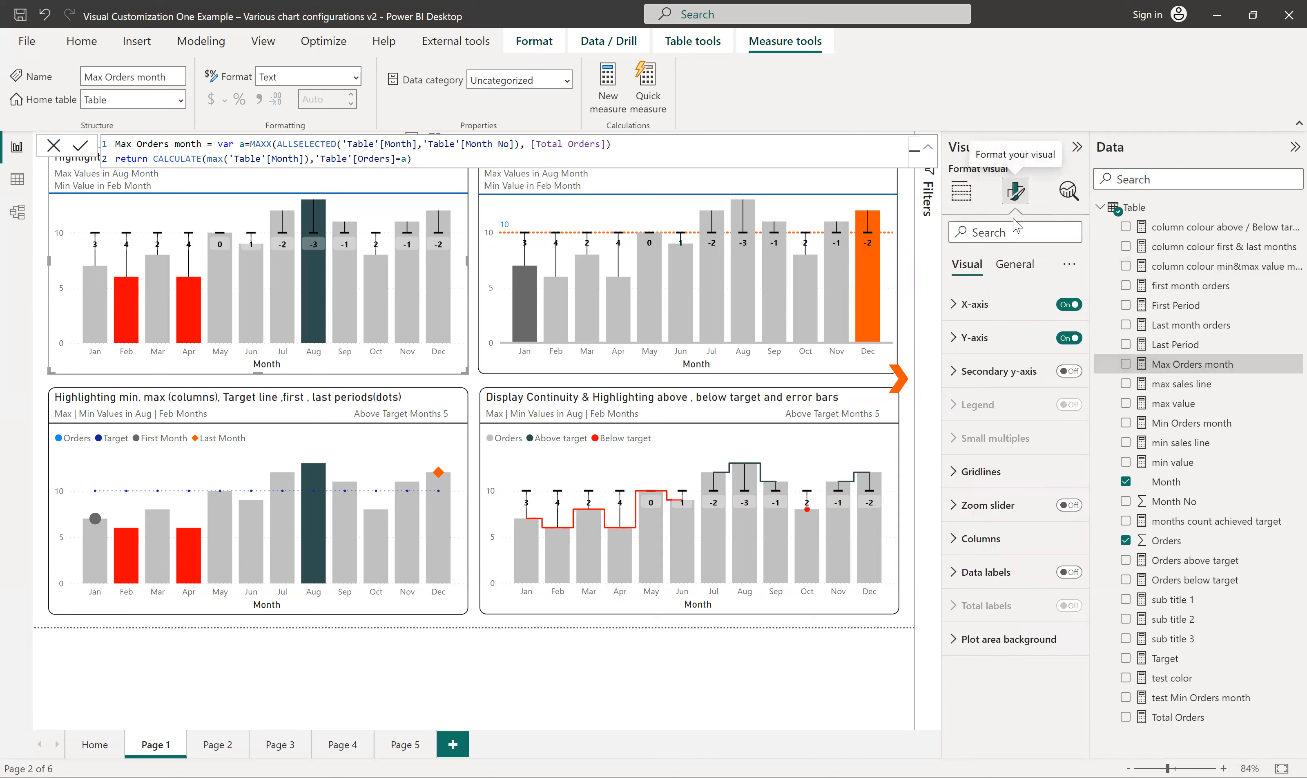
{"action": "left_click", "coordinate": [957, 538]}
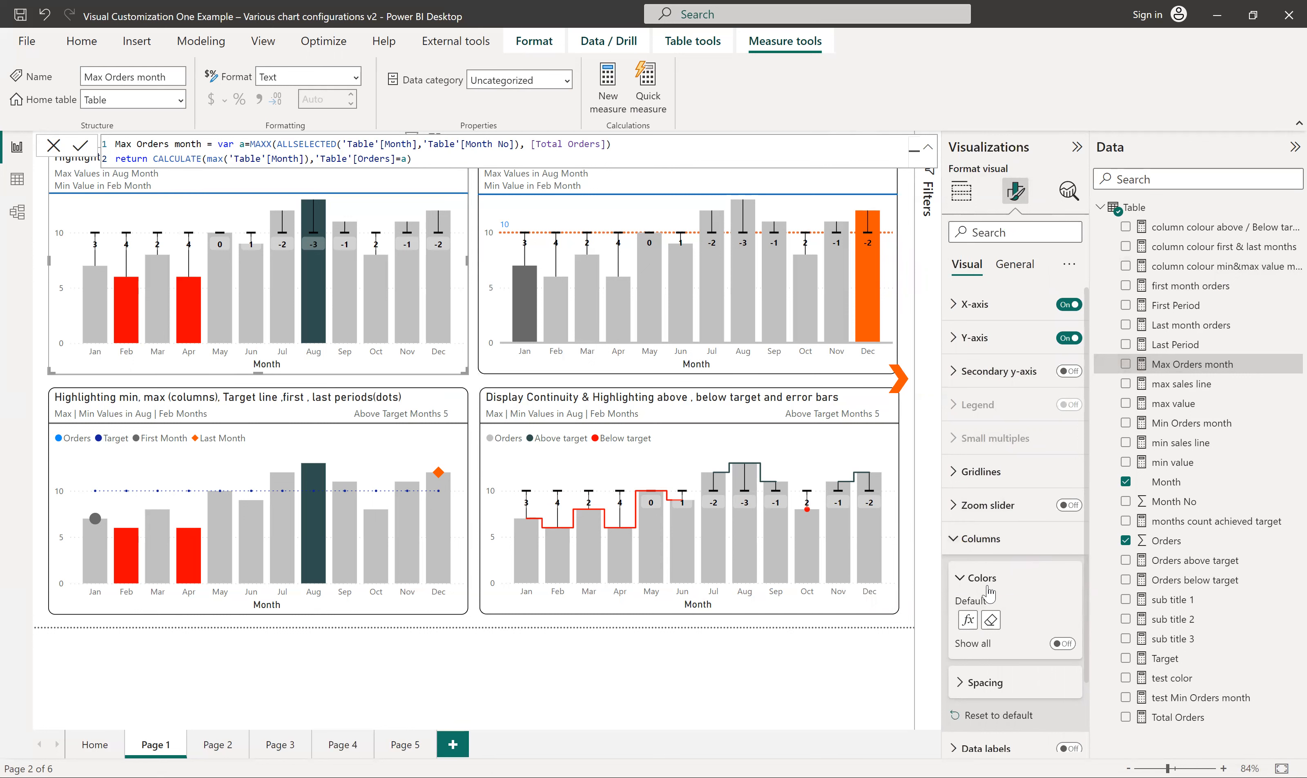
{"action": "left_click", "coordinate": [967, 623]}
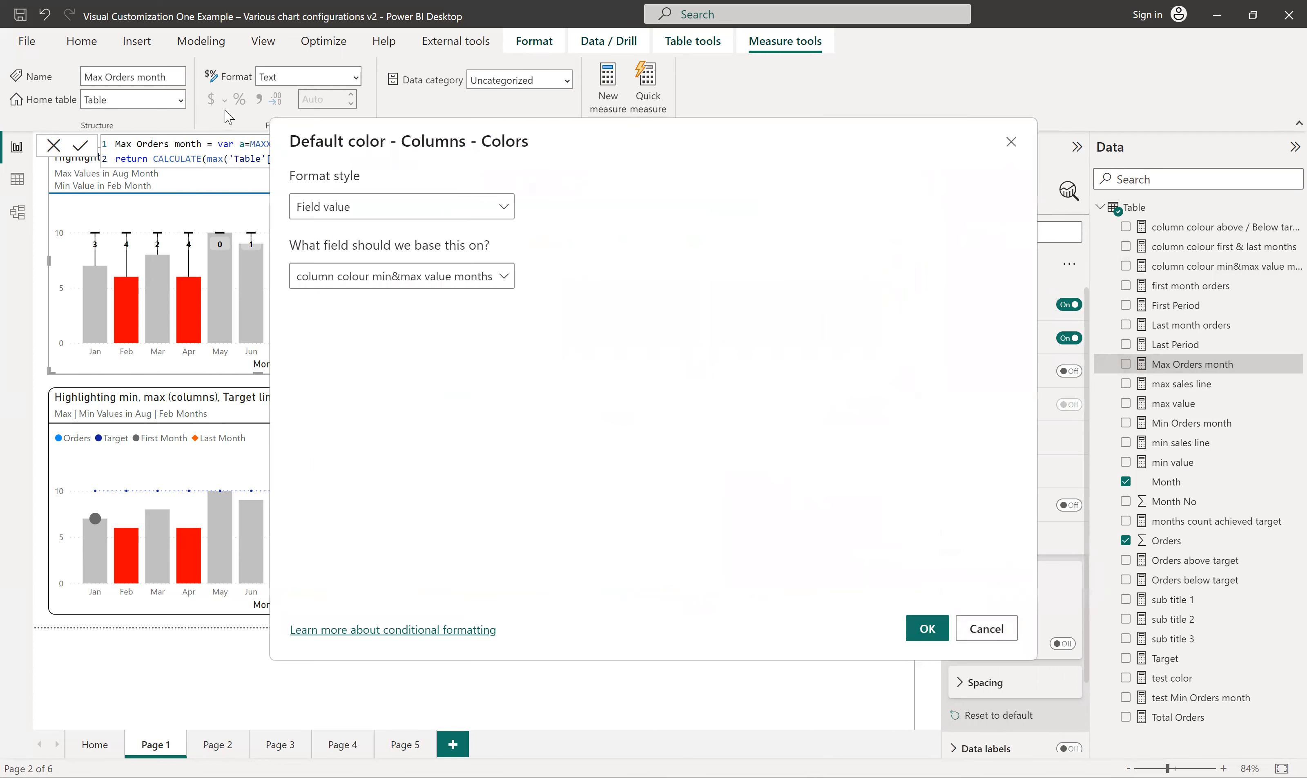
{"action": "left_click", "coordinate": [330, 208]}
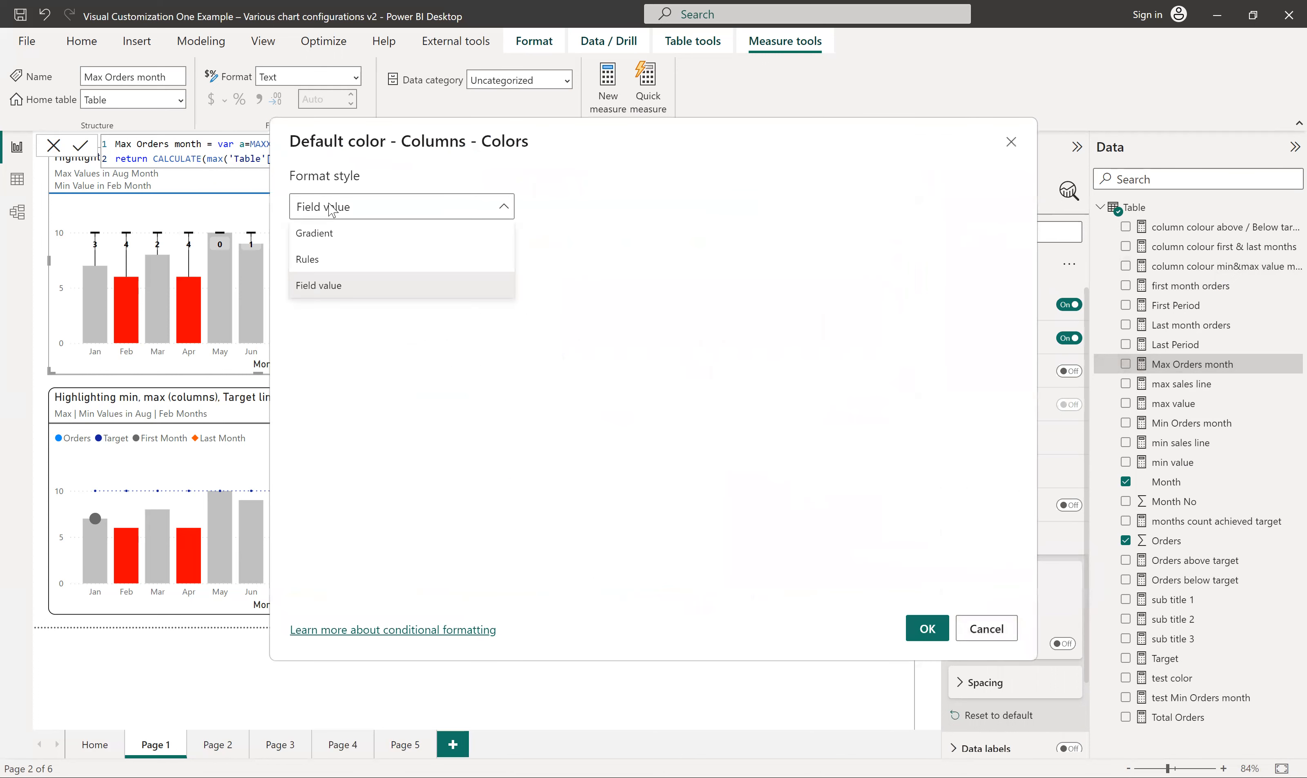
{"action": "left_click", "coordinate": [323, 287]}
{"action": "left_click", "coordinate": [334, 280]}
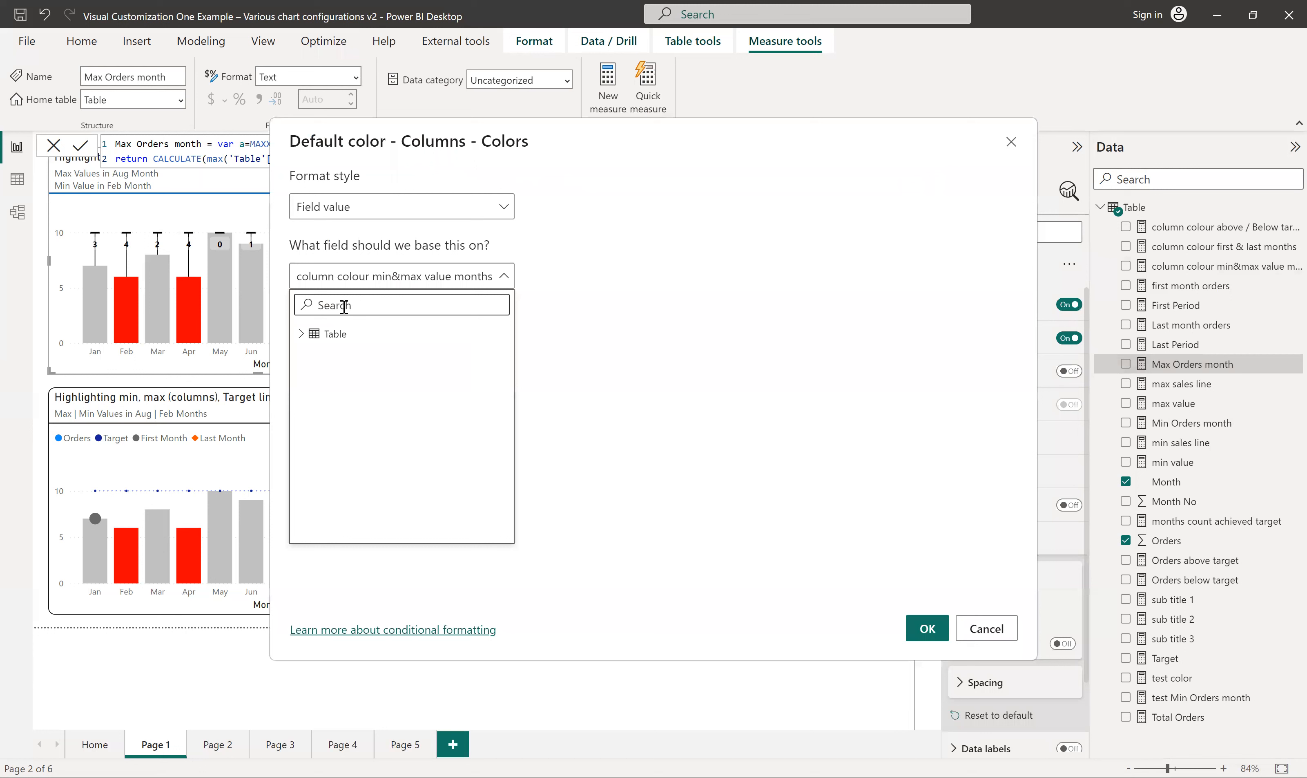
{"action": "type", "text": "c"}
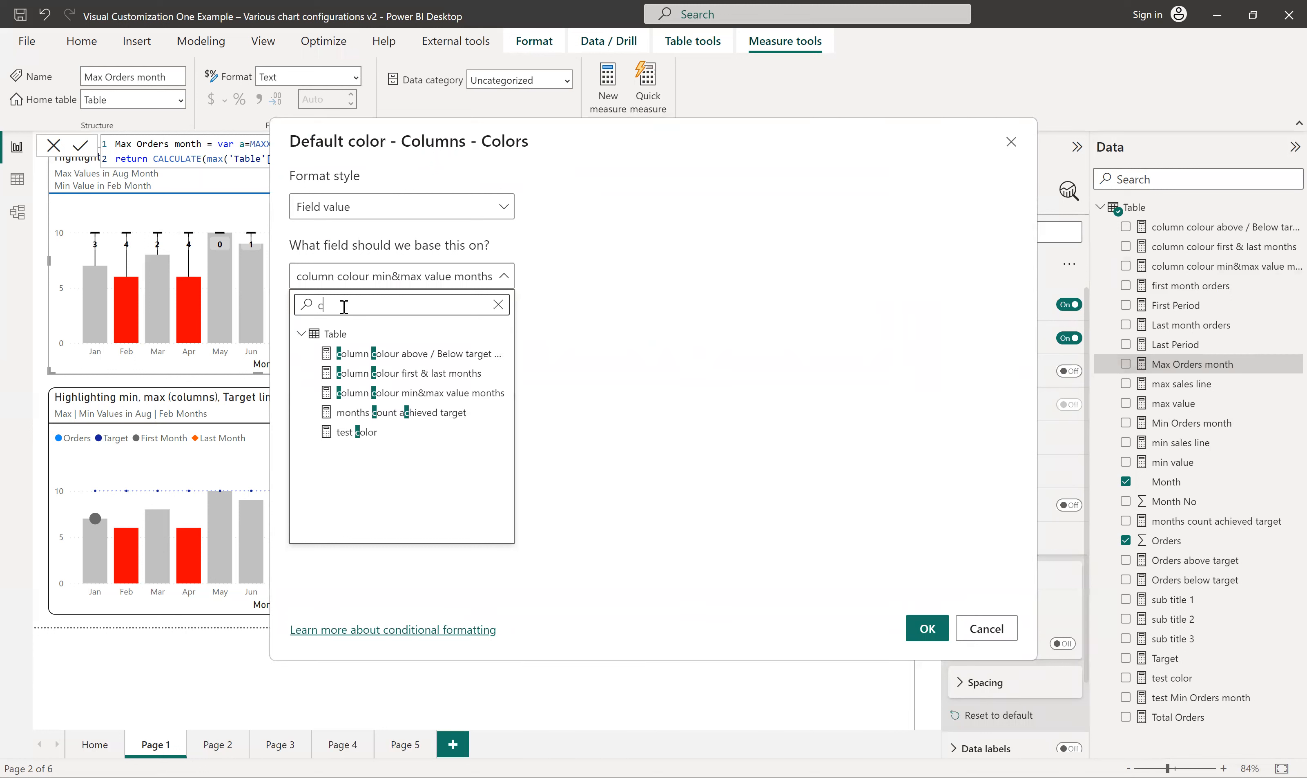
{"action": "left_click", "coordinate": [445, 394]}
{"action": "left_click", "coordinate": [925, 629]}
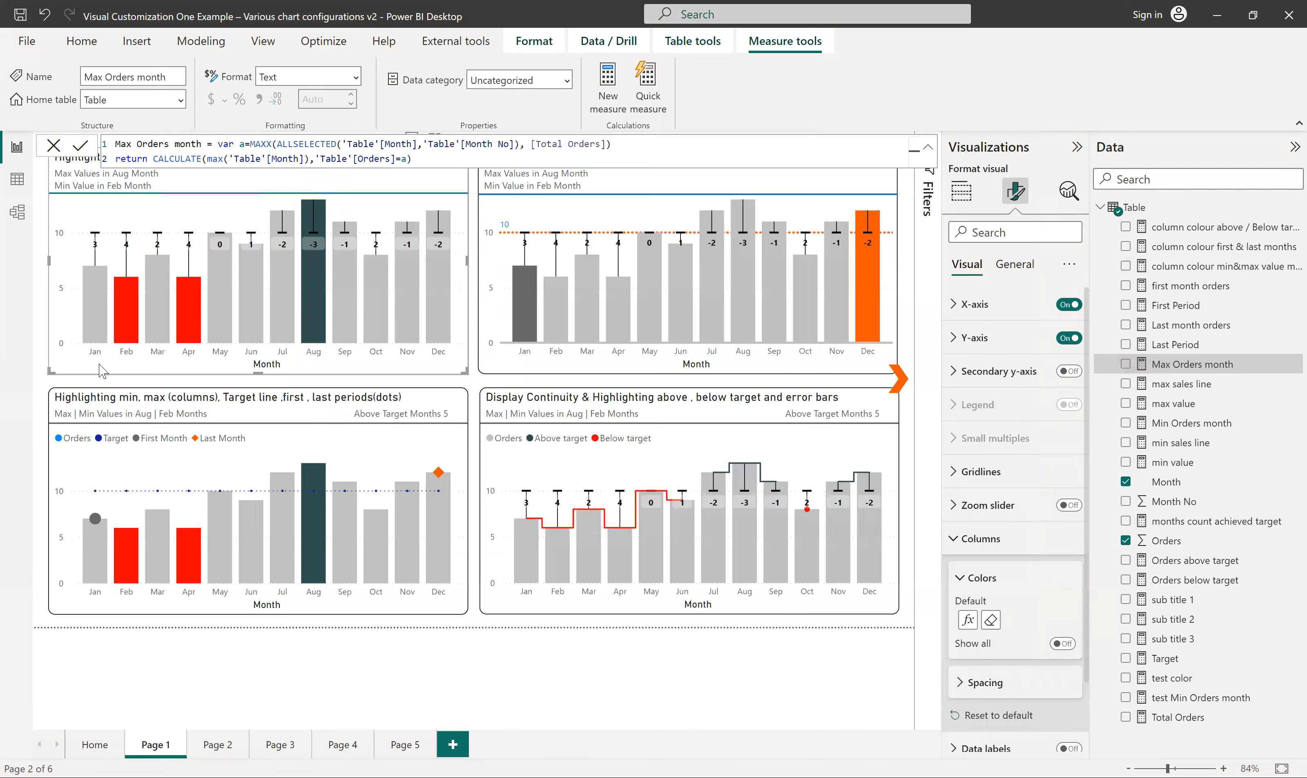
Examine the column colour min&max value months formula and the hex color it assigns to the minimum month, then close the formula
{"action": "left_click", "coordinate": [1225, 266]}
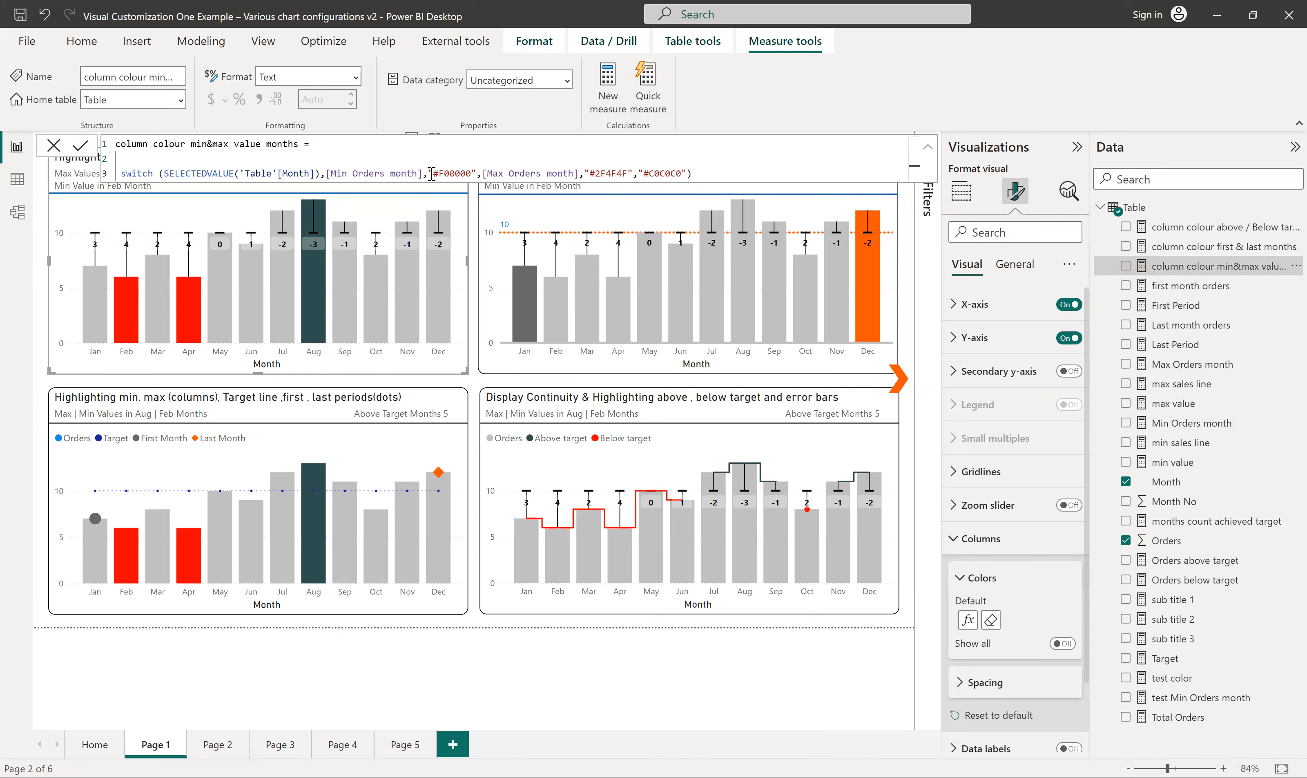
{"action": "left_click_drag", "start_coordinate": [433, 172], "coordinate": [471, 173]}
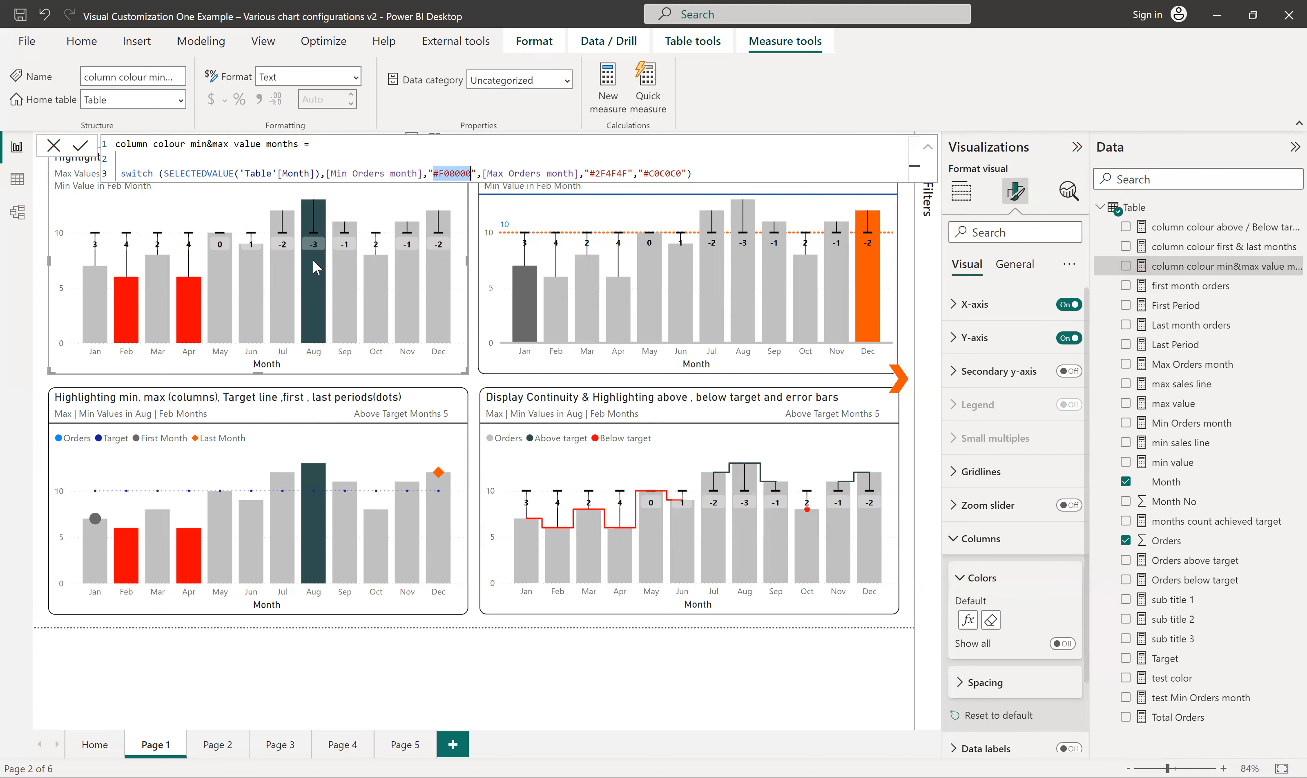
{"action": "left_click", "coordinate": [449, 359]}
{"action": "left_click", "coordinate": [53, 146]}
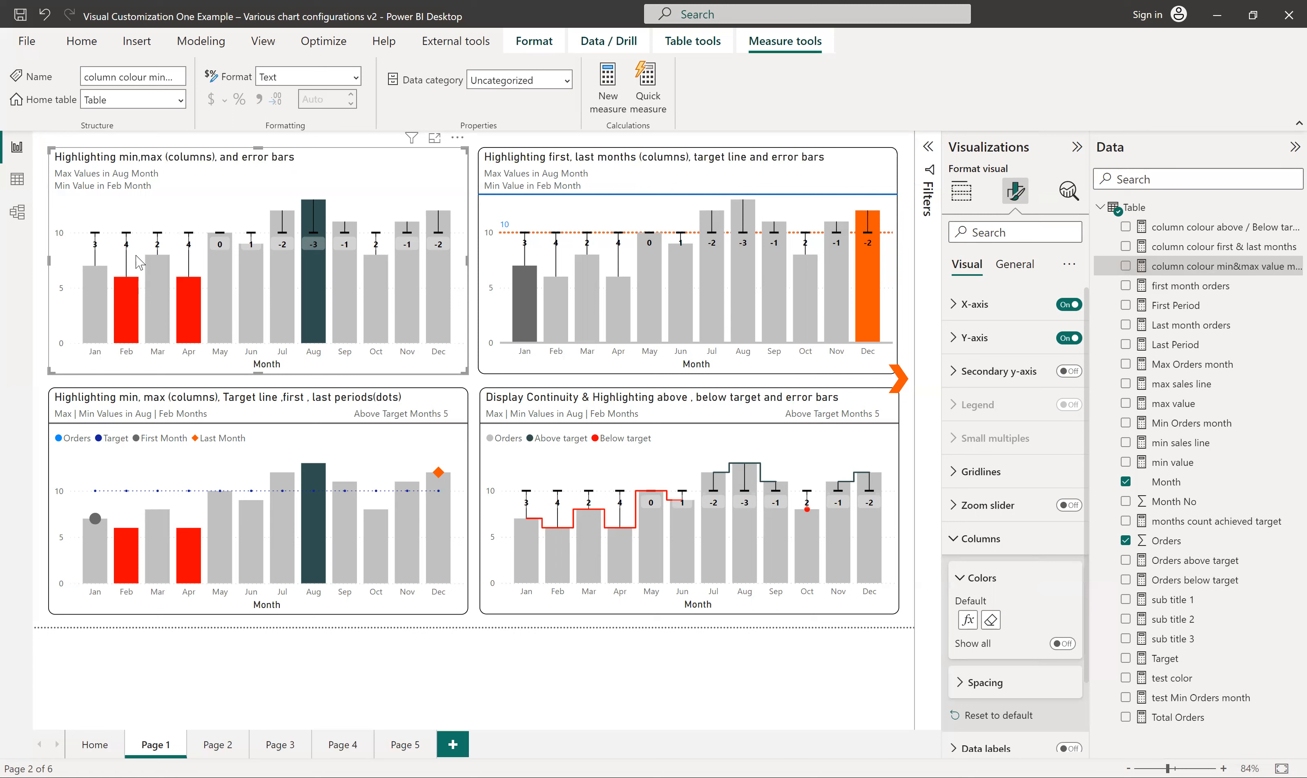
Examine the Target measure's definition and how the min/max chart's error bar options use it as the lower bound
{"action": "left_click", "coordinate": [1165, 661]}
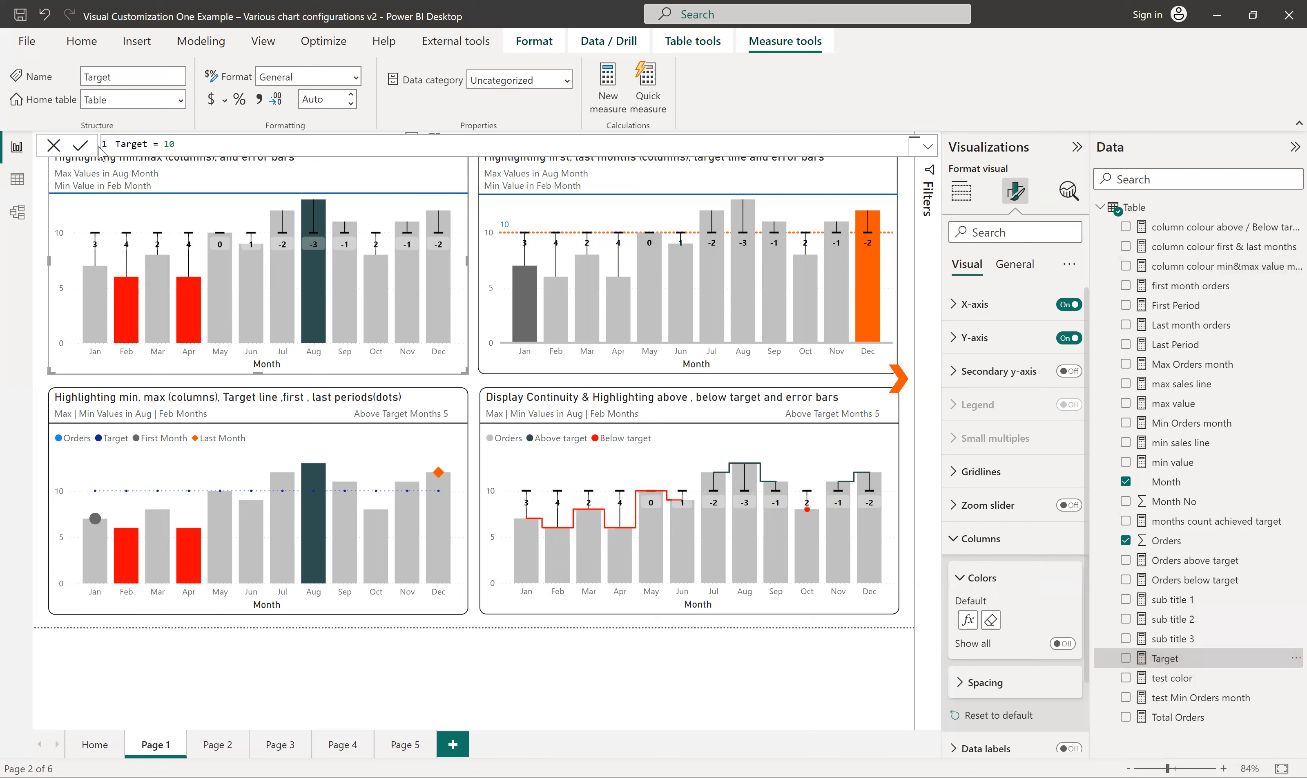
{"action": "left_click", "coordinate": [53, 150]}
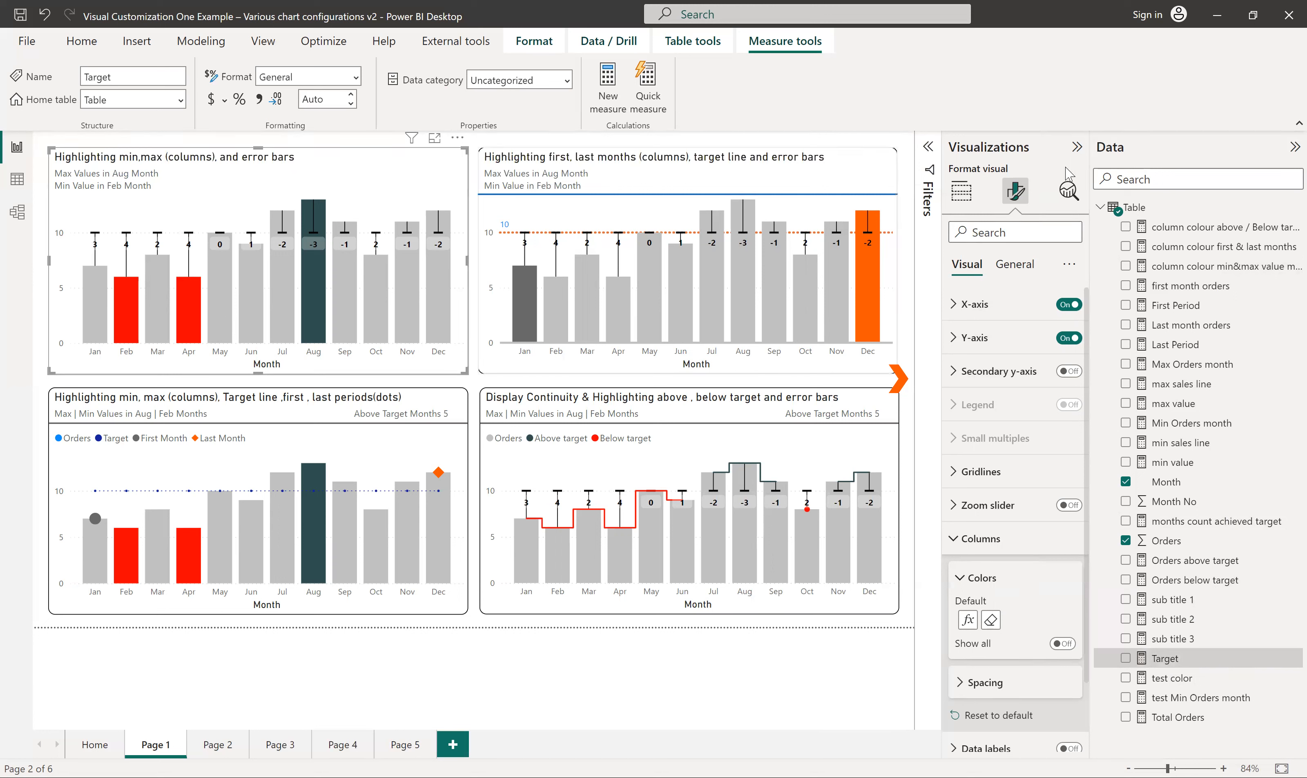
{"action": "left_click", "coordinate": [1067, 192]}
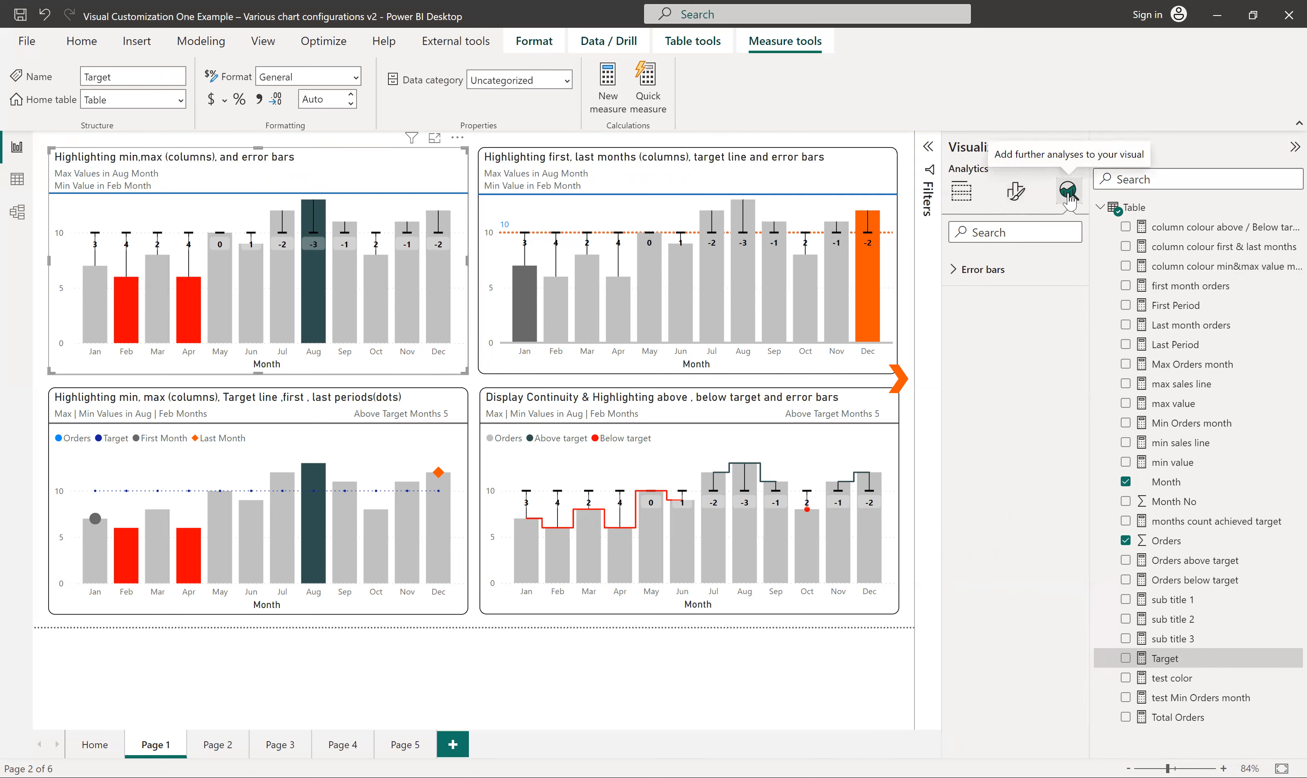
{"action": "left_click", "coordinate": [997, 269]}
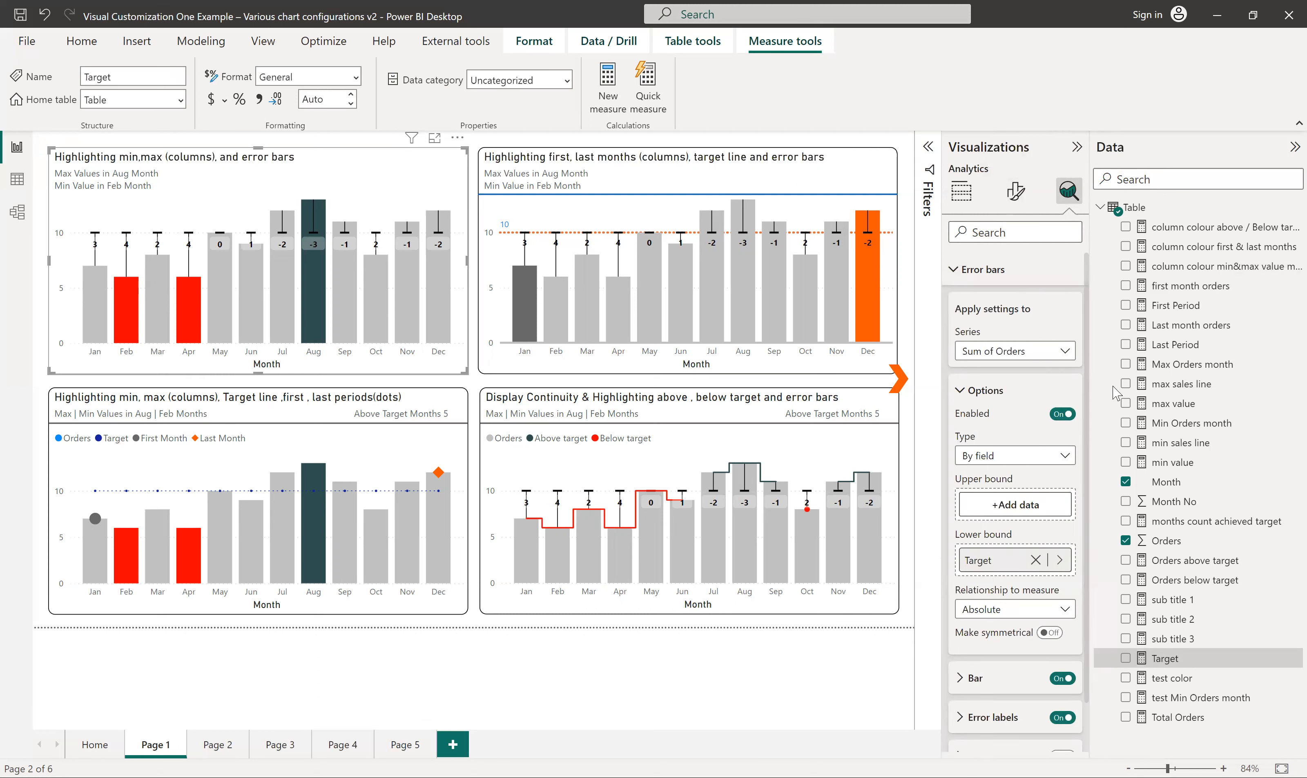
{"action": "scroll", "coordinate": [1036, 490], "scroll_direction": "down", "scroll_amount": 2}
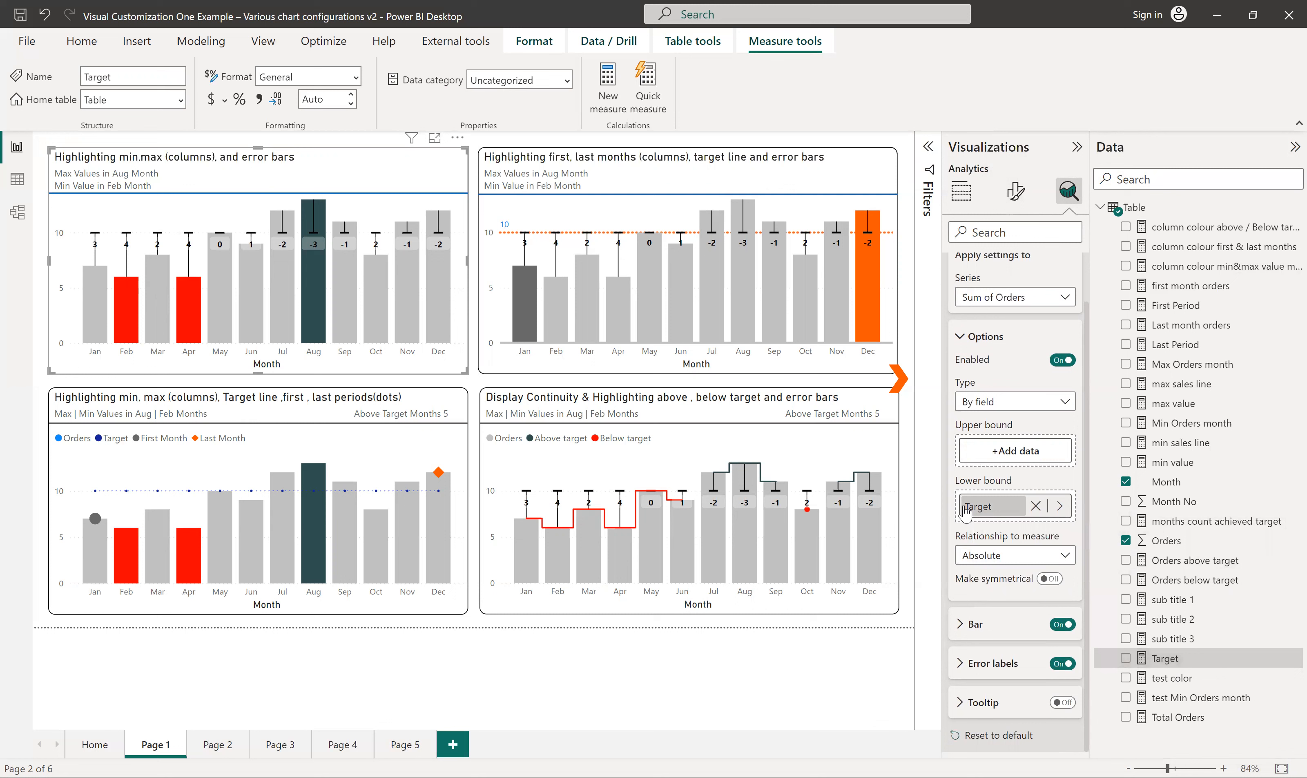
{"action": "mouse_move", "coordinate": [94, 353]}
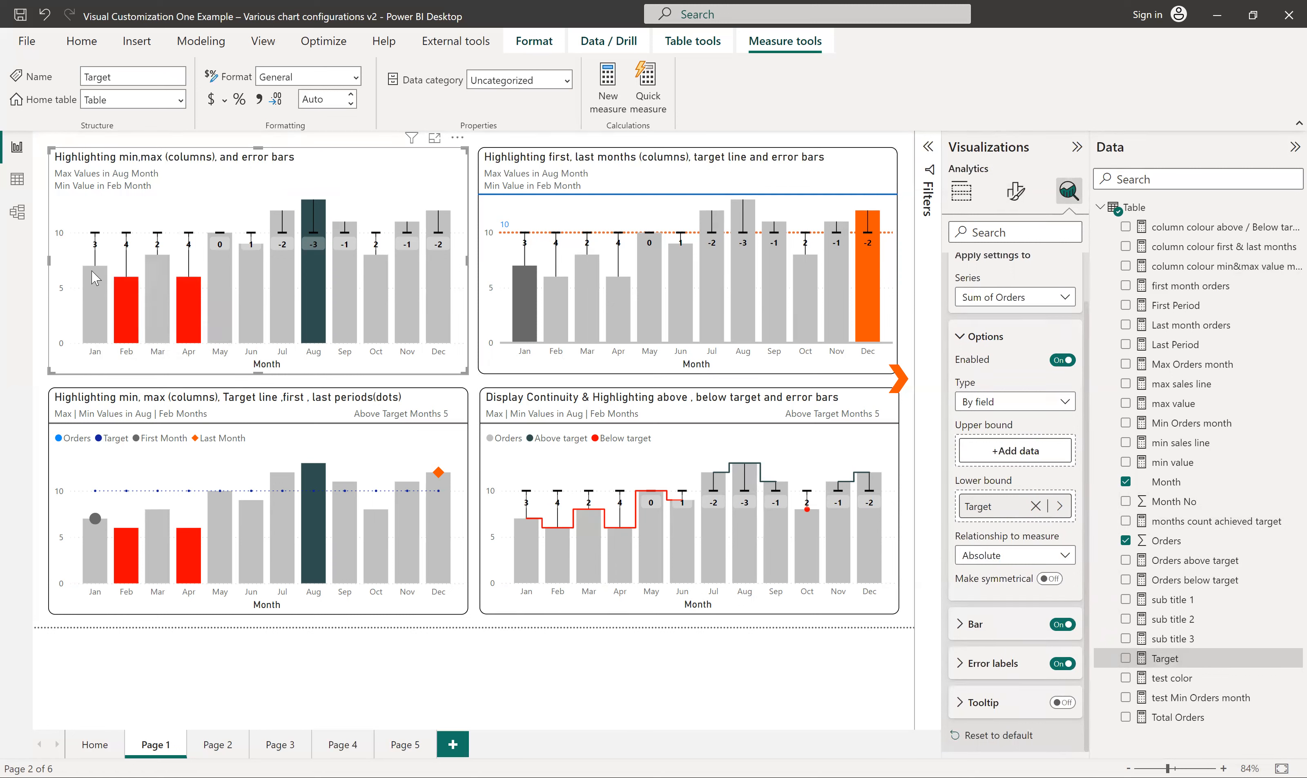
{"action": "mouse_move", "coordinate": [96, 277]}
{"action": "mouse_move", "coordinate": [99, 234]}
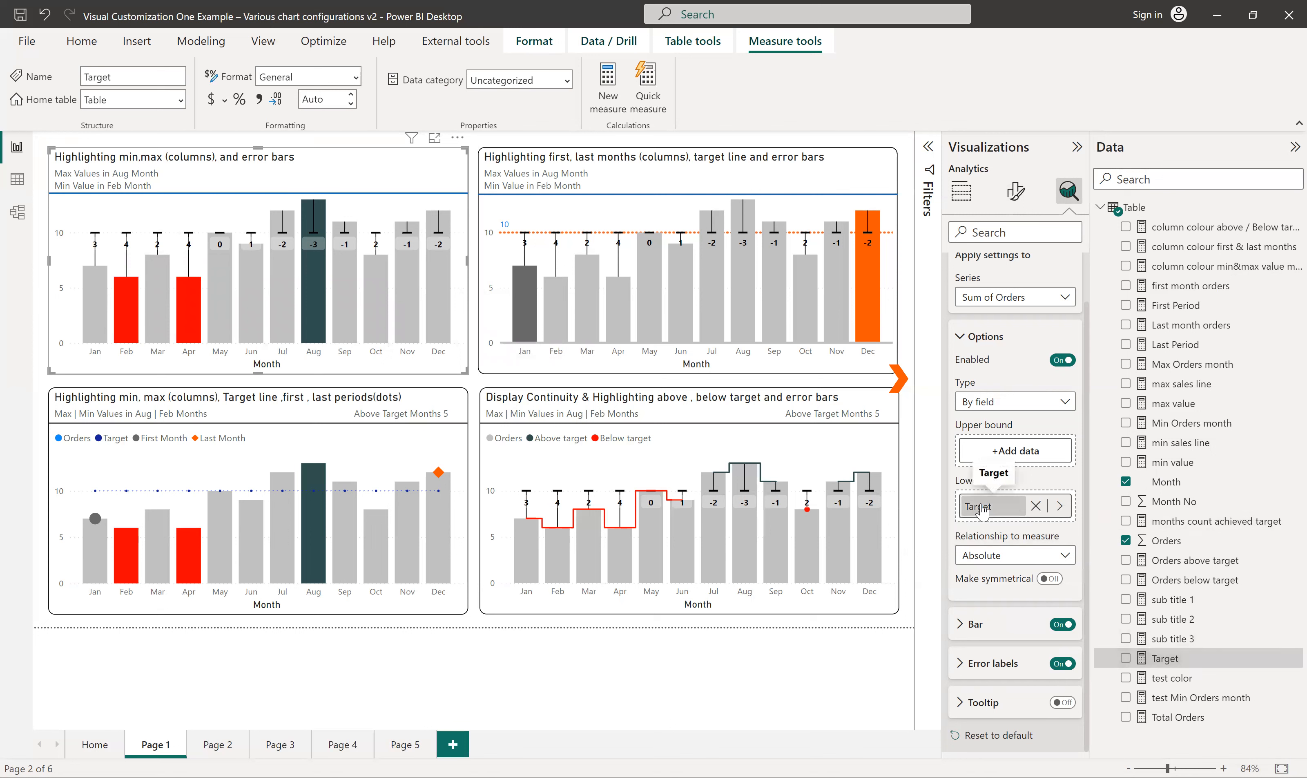
Try the By percentage type for the min/max chart's error bars, then return the type to By field
{"action": "left_click", "coordinate": [982, 407]}
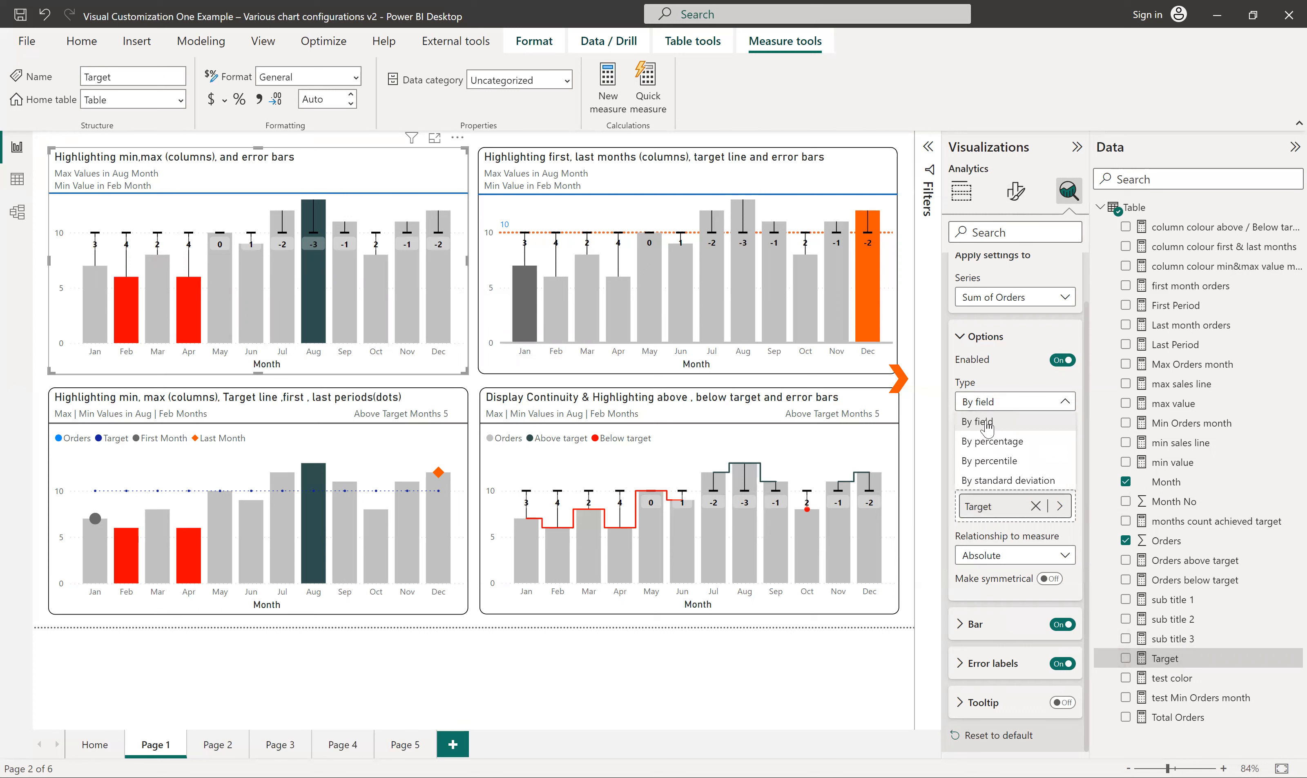
{"action": "left_click", "coordinate": [991, 444]}
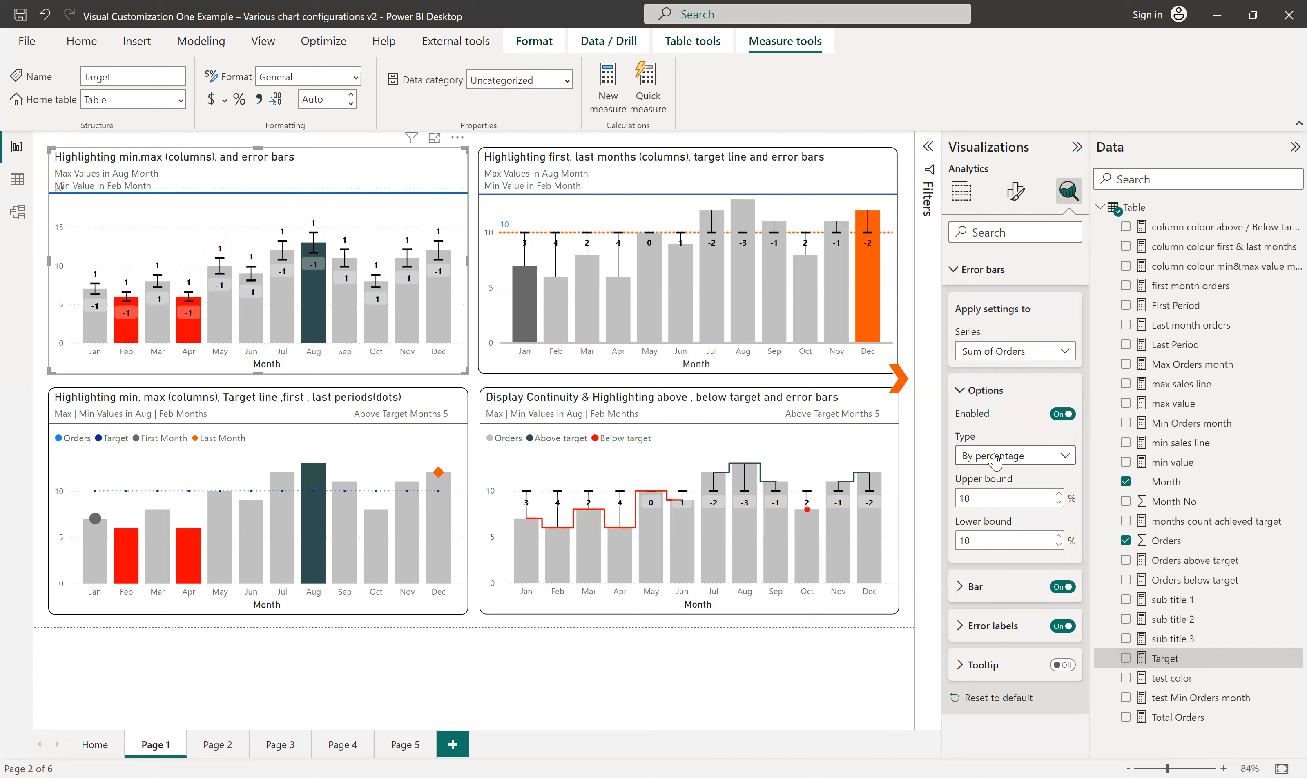
{"action": "left_click", "coordinate": [995, 455]}
{"action": "left_click", "coordinate": [985, 477]}
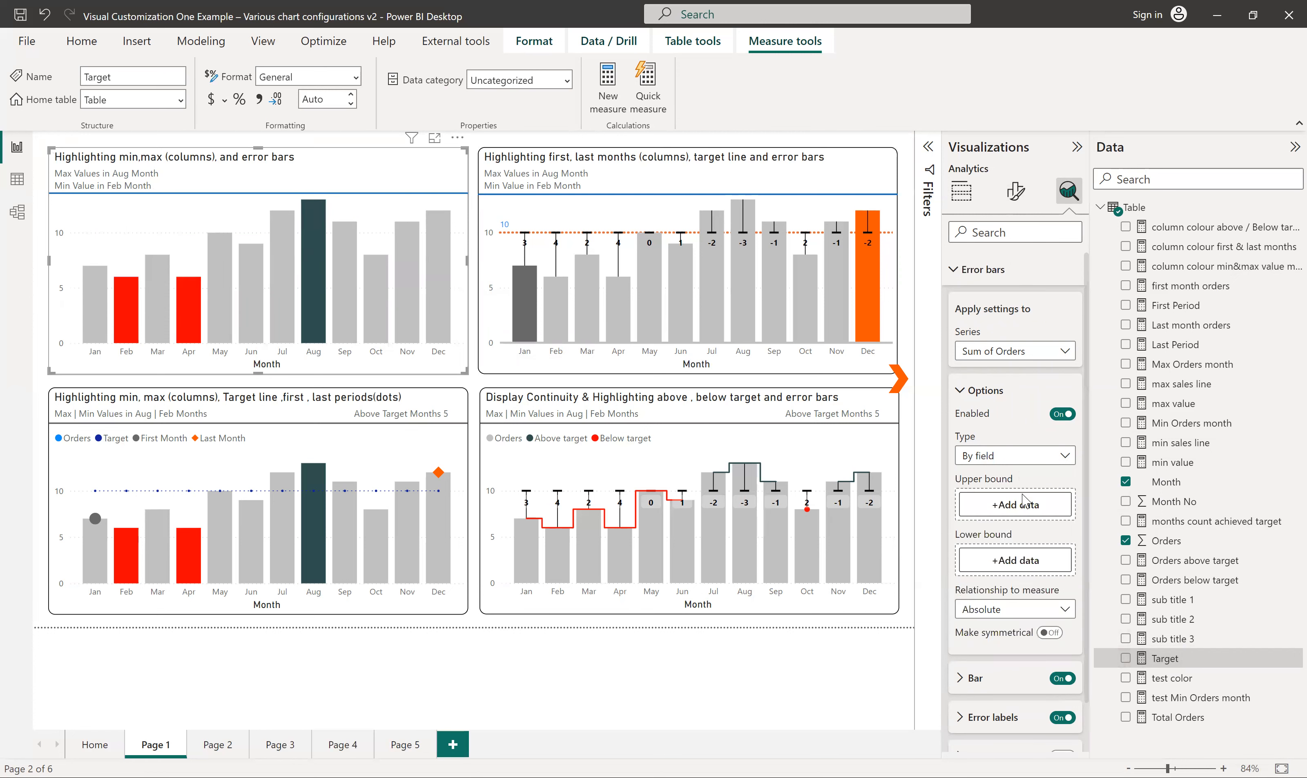
Set the Target measure as the lower bound of the min/max chart's error bars
{"action": "left_click_drag", "start_coordinate": [1159, 658], "coordinate": [1001, 563]}
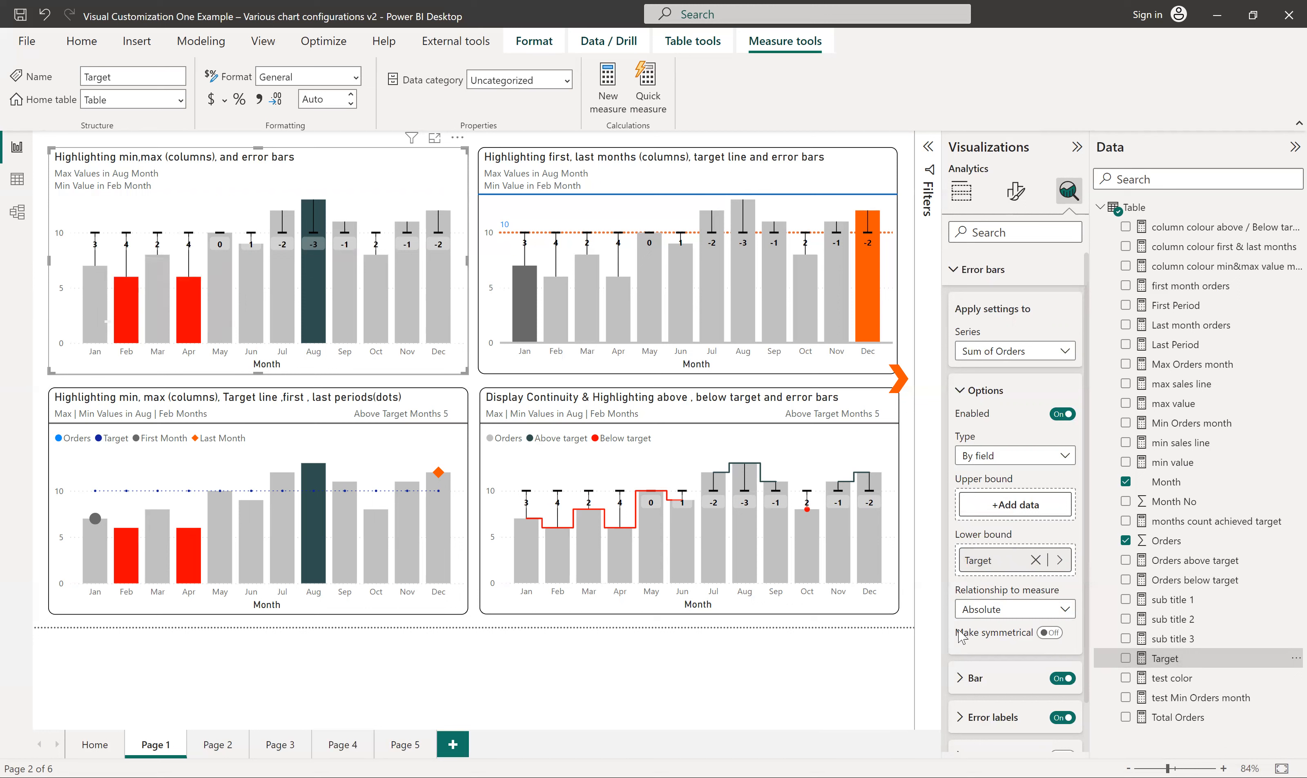
Turn the min/max chart's error bars off and back on, and do the same with its error labels
{"action": "scroll", "coordinate": [1056, 629], "scroll_direction": "down", "scroll_amount": 2}
{"action": "left_click", "coordinate": [1056, 625]}
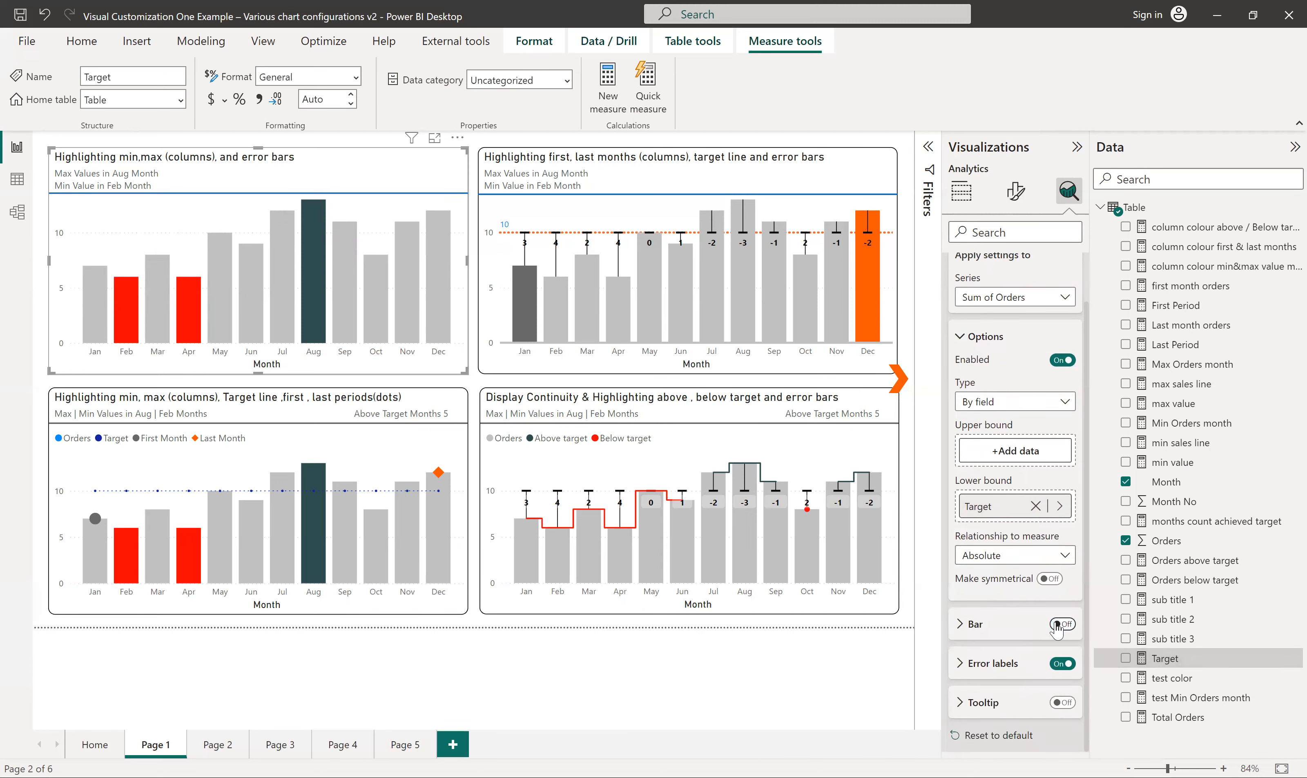
{"action": "left_click", "coordinate": [1057, 626]}
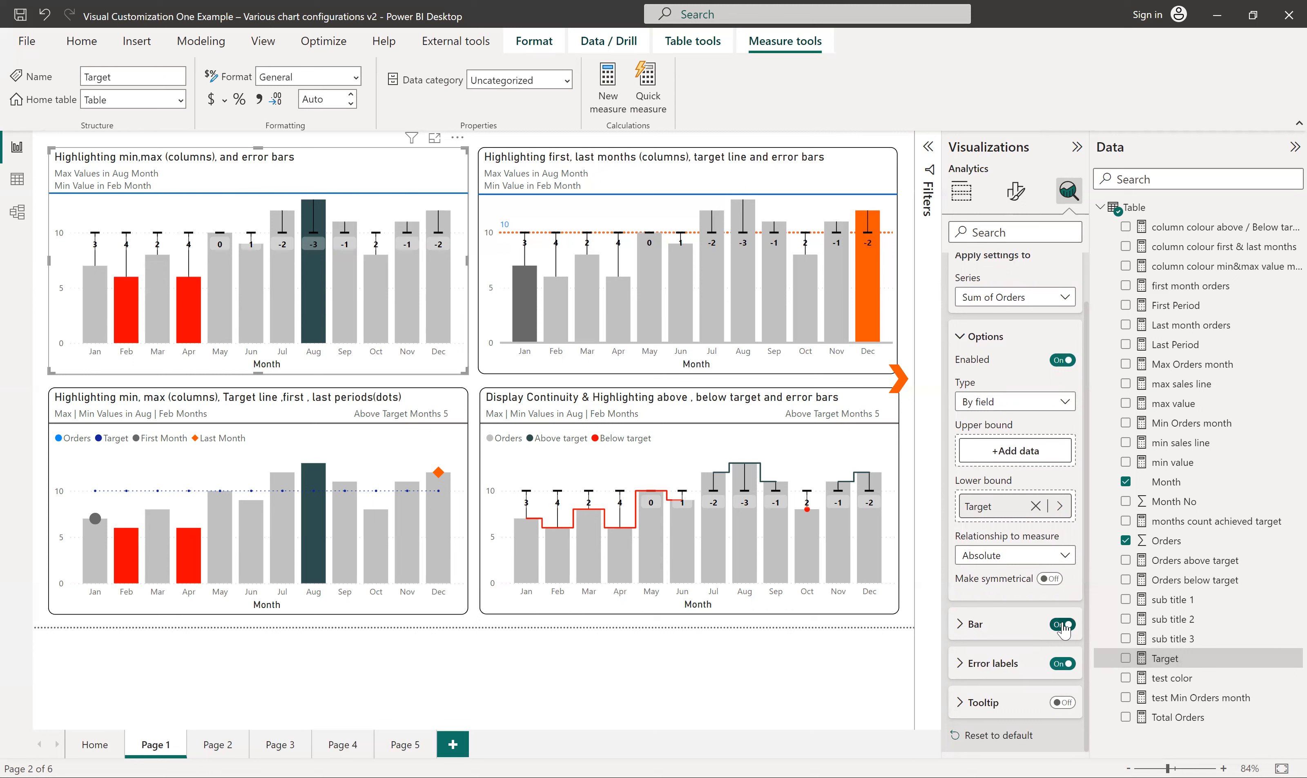
{"action": "left_click", "coordinate": [1056, 665]}
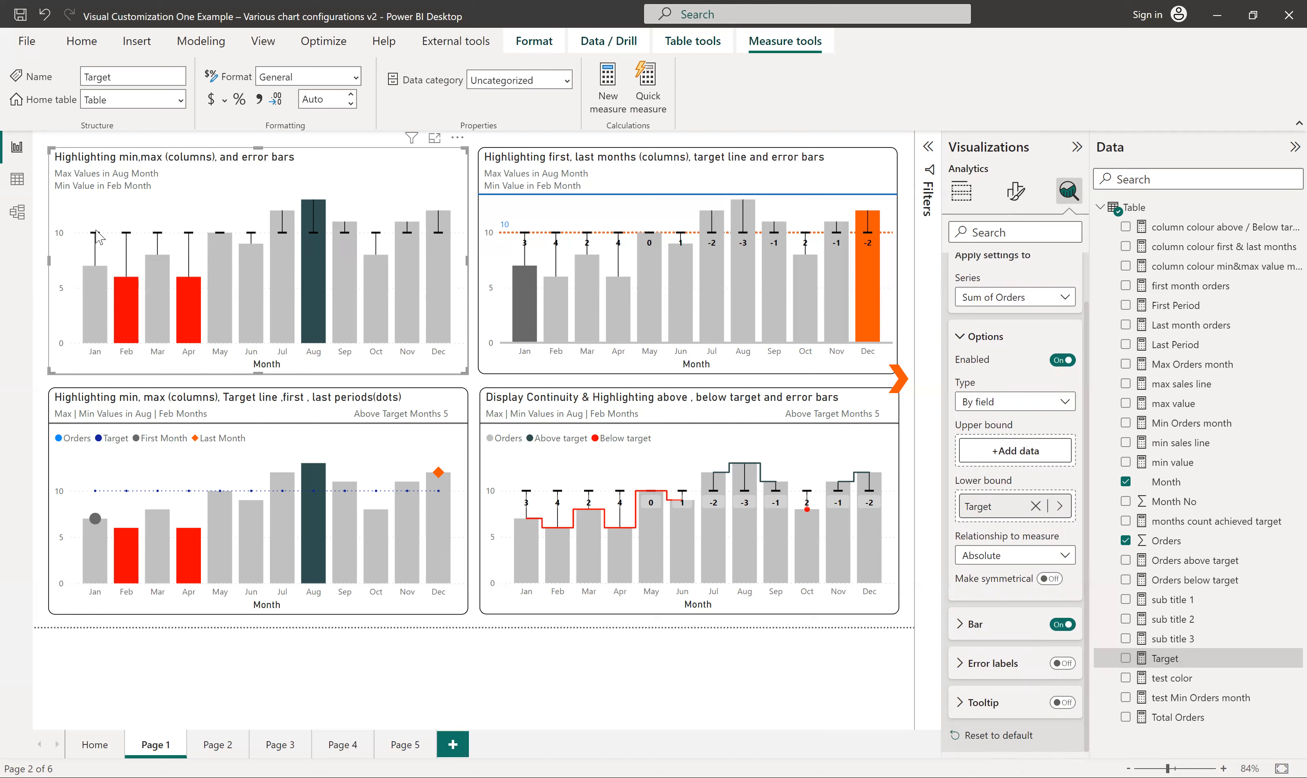
{"action": "left_click", "coordinate": [1060, 664]}
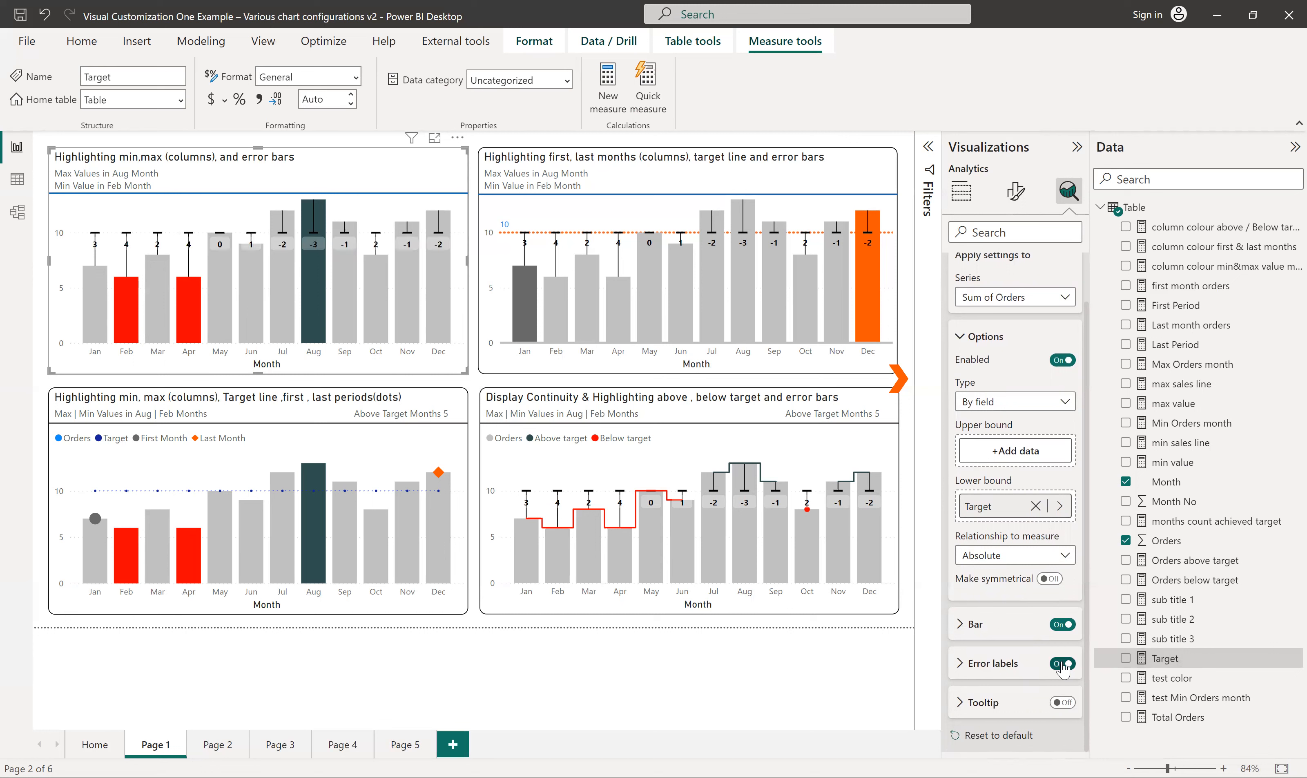
Try the Relative (percentage) format for the min/max chart's error labels, return it to Relative (numeric), and deselect the chart
{"action": "left_click", "coordinate": [960, 666]}
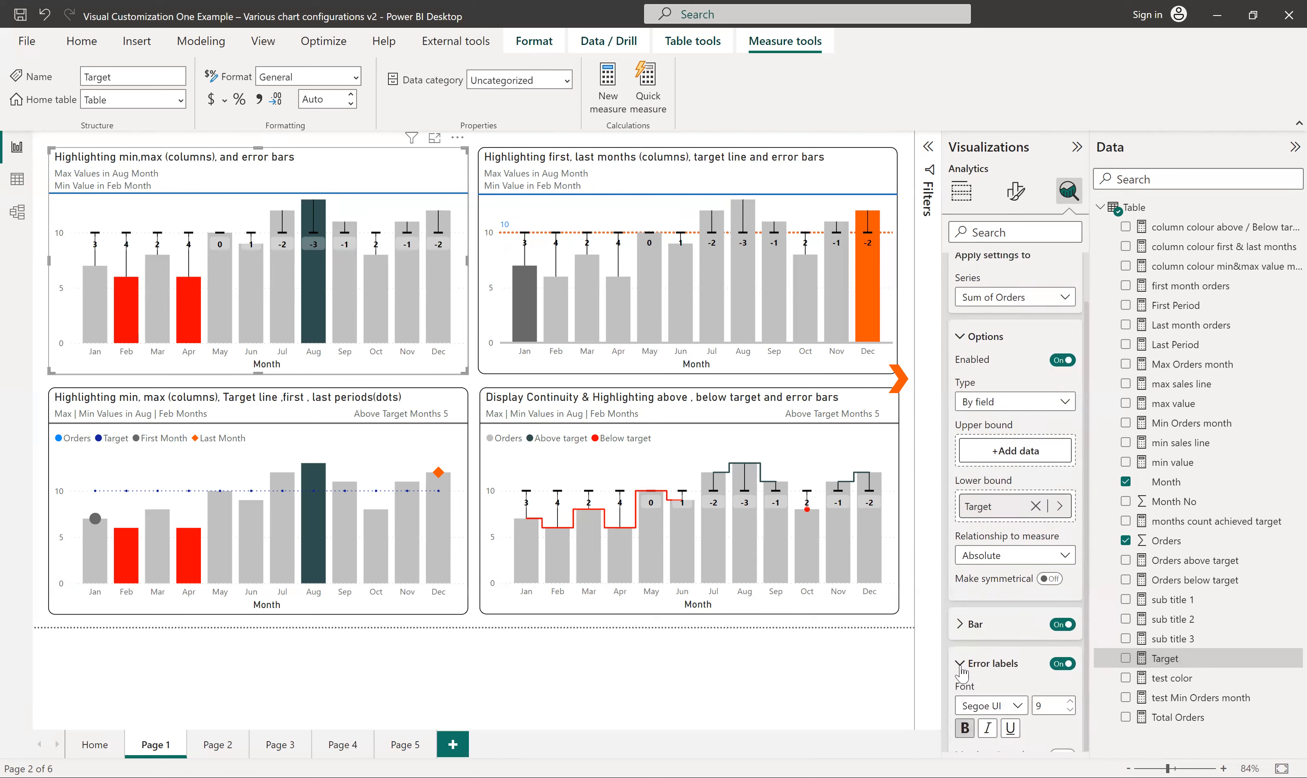
{"action": "scroll", "coordinate": [982, 557], "scroll_direction": "down", "scroll_amount": 5}
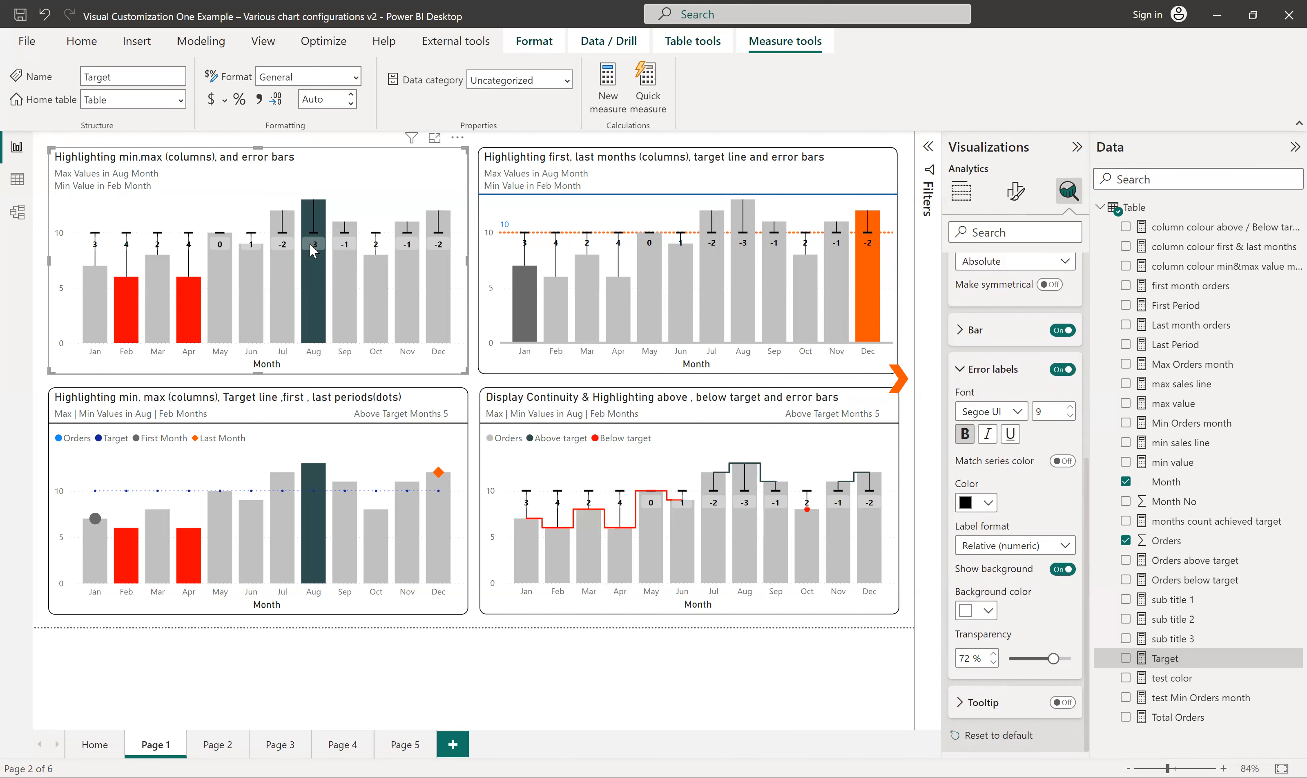
{"action": "left_click", "coordinate": [986, 547]}
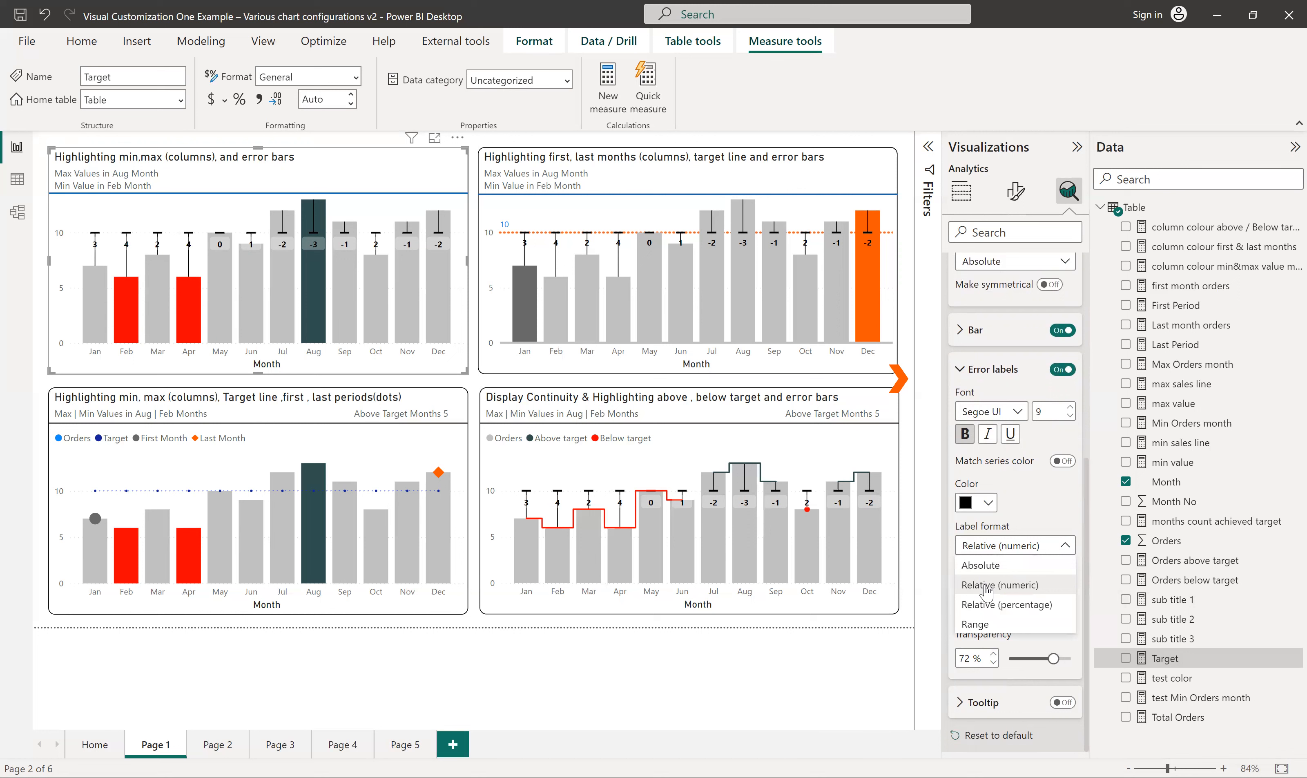
{"action": "left_click", "coordinate": [989, 605]}
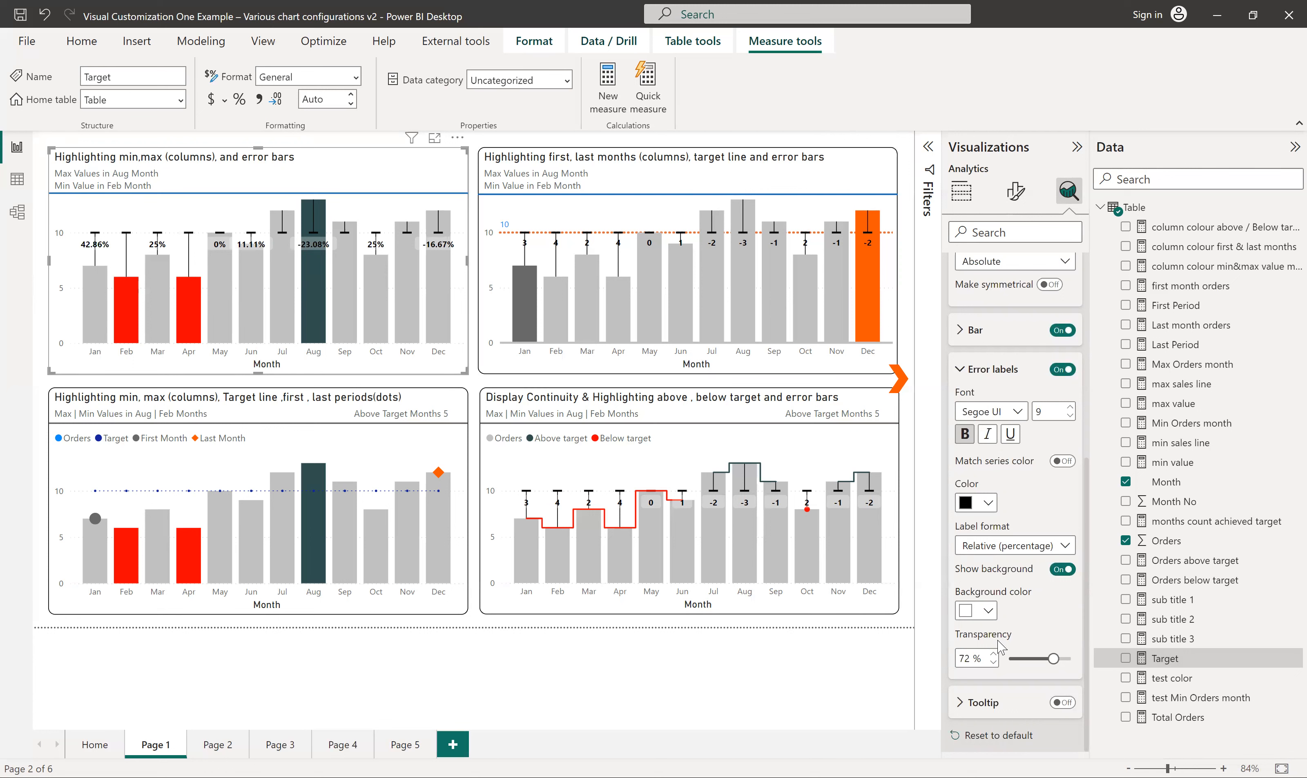
{"action": "left_click", "coordinate": [983, 552]}
{"action": "left_click", "coordinate": [986, 585]}
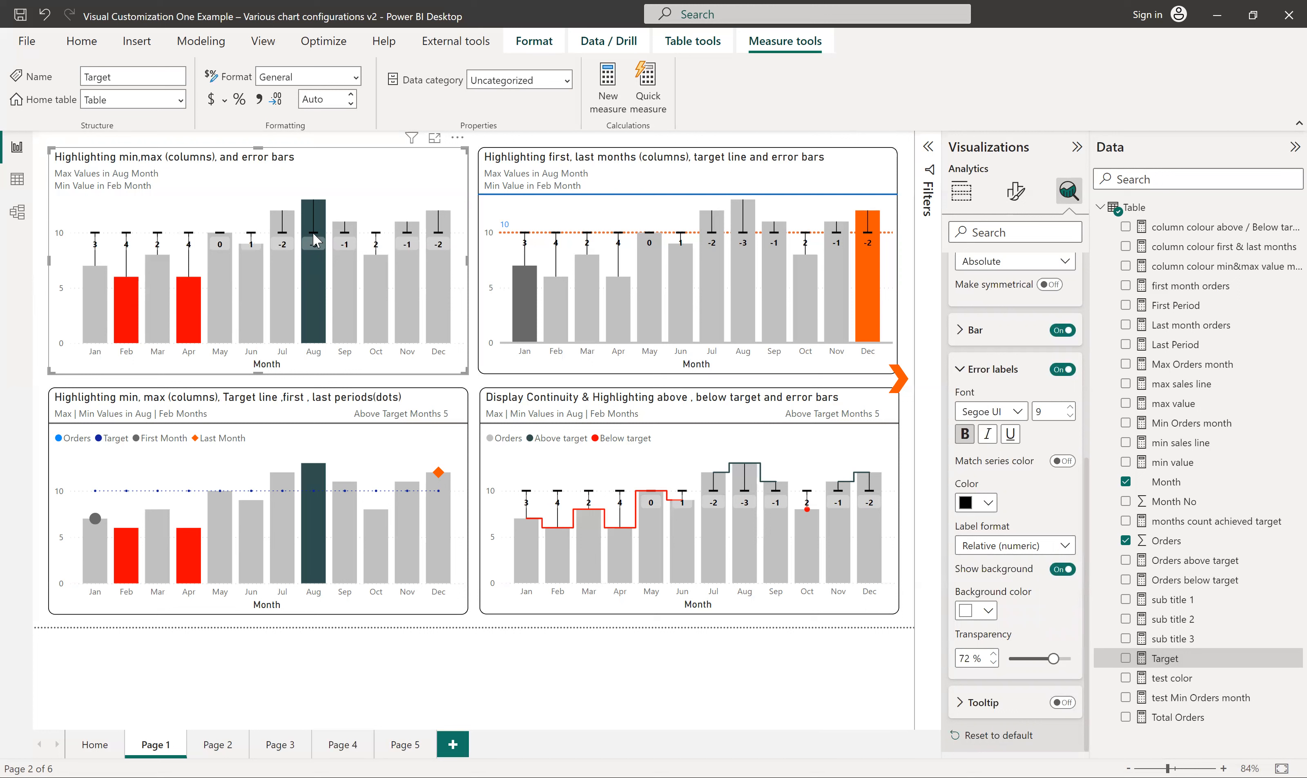
{"action": "mouse_move", "coordinate": [313, 232]}
{"action": "left_click", "coordinate": [473, 390]}
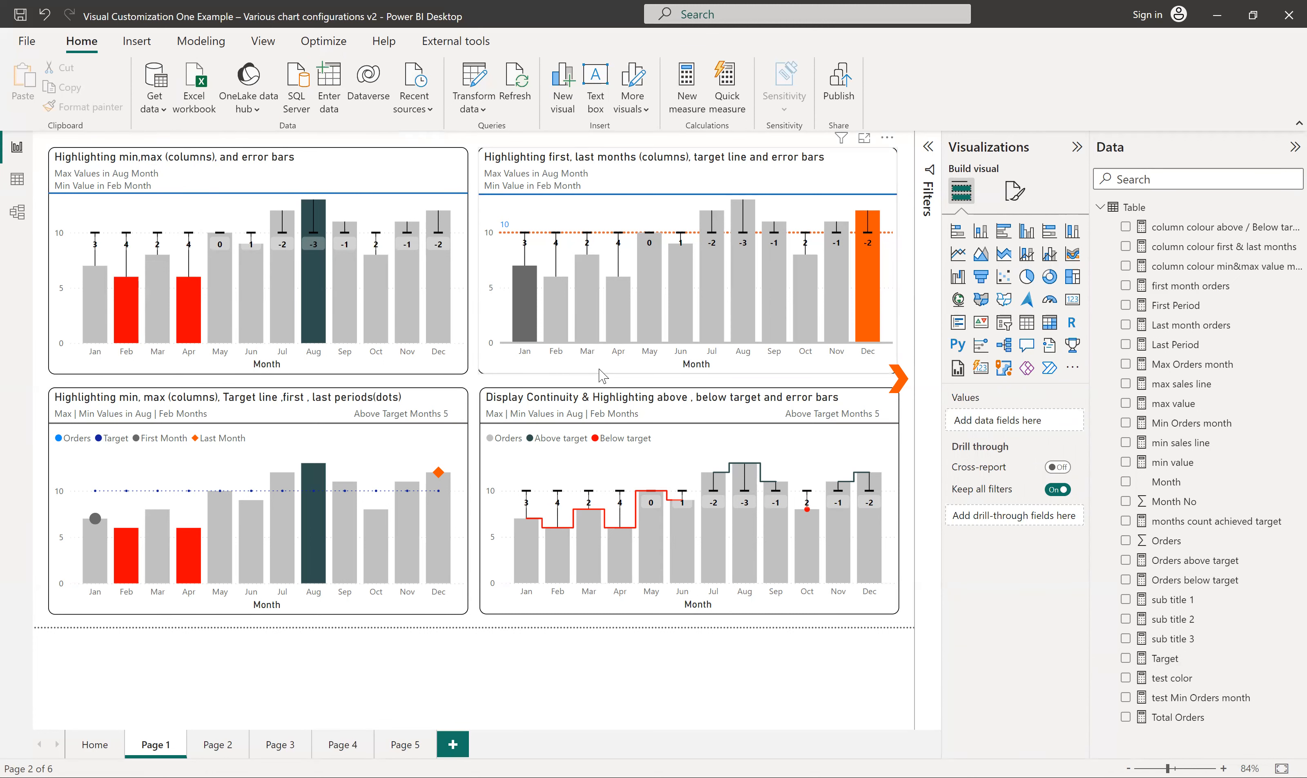
Examine the highlighted columns of the first/last months chart and the formula of the column colour first & last months measure
{"action": "left_click", "coordinate": [490, 372]}
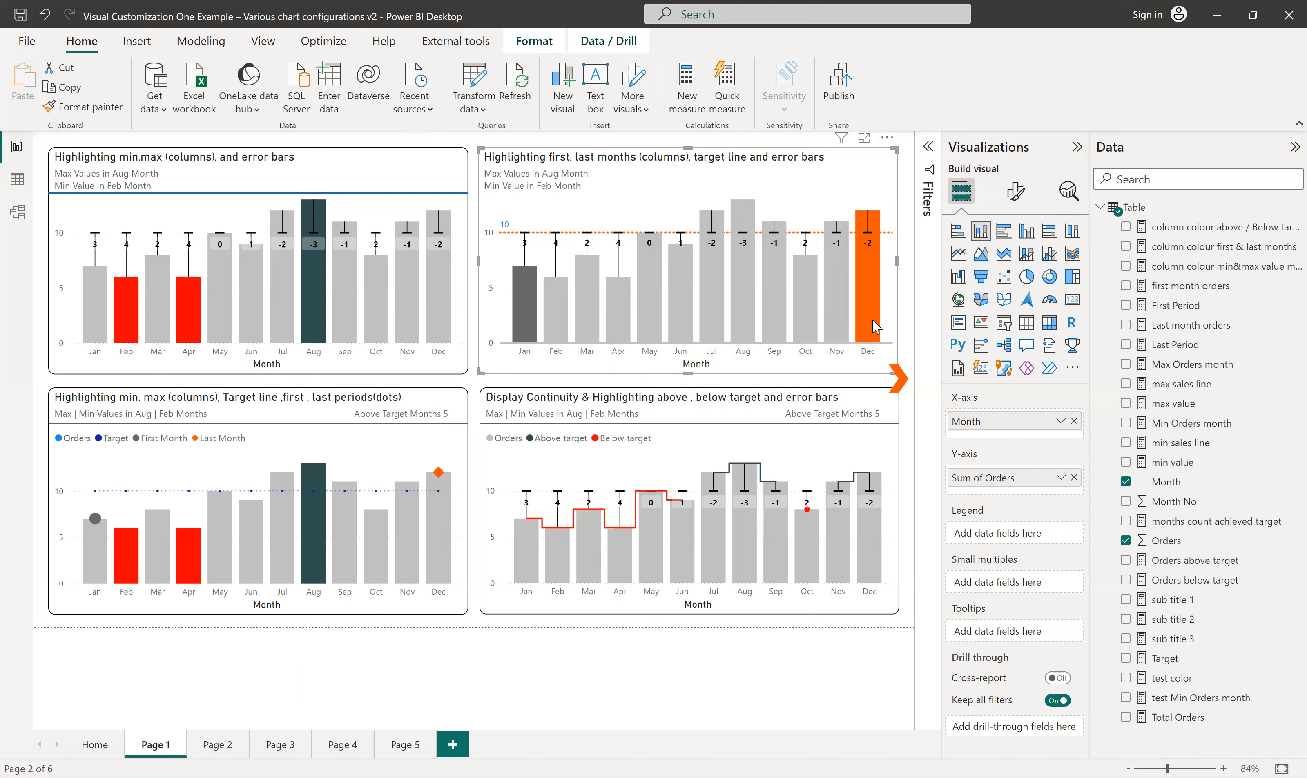
{"action": "mouse_move", "coordinate": [883, 328]}
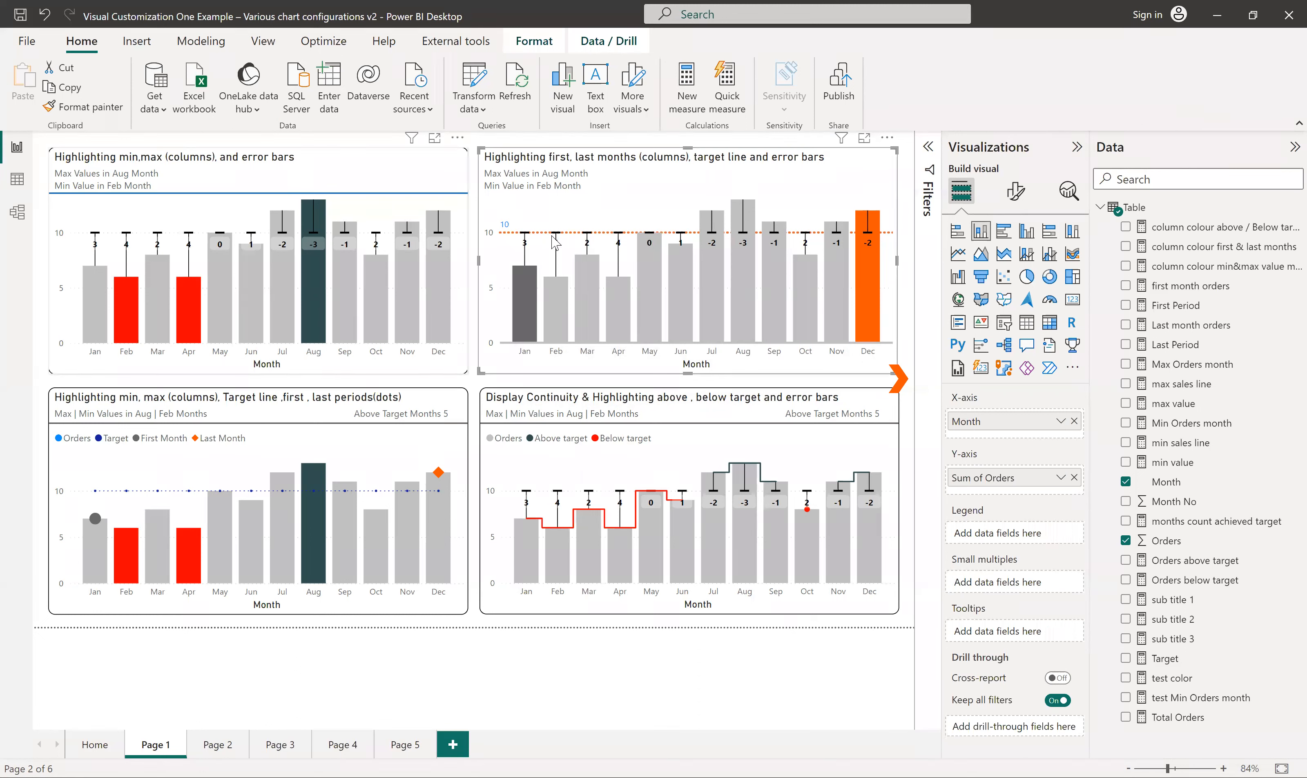
{"action": "mouse_move", "coordinate": [579, 280]}
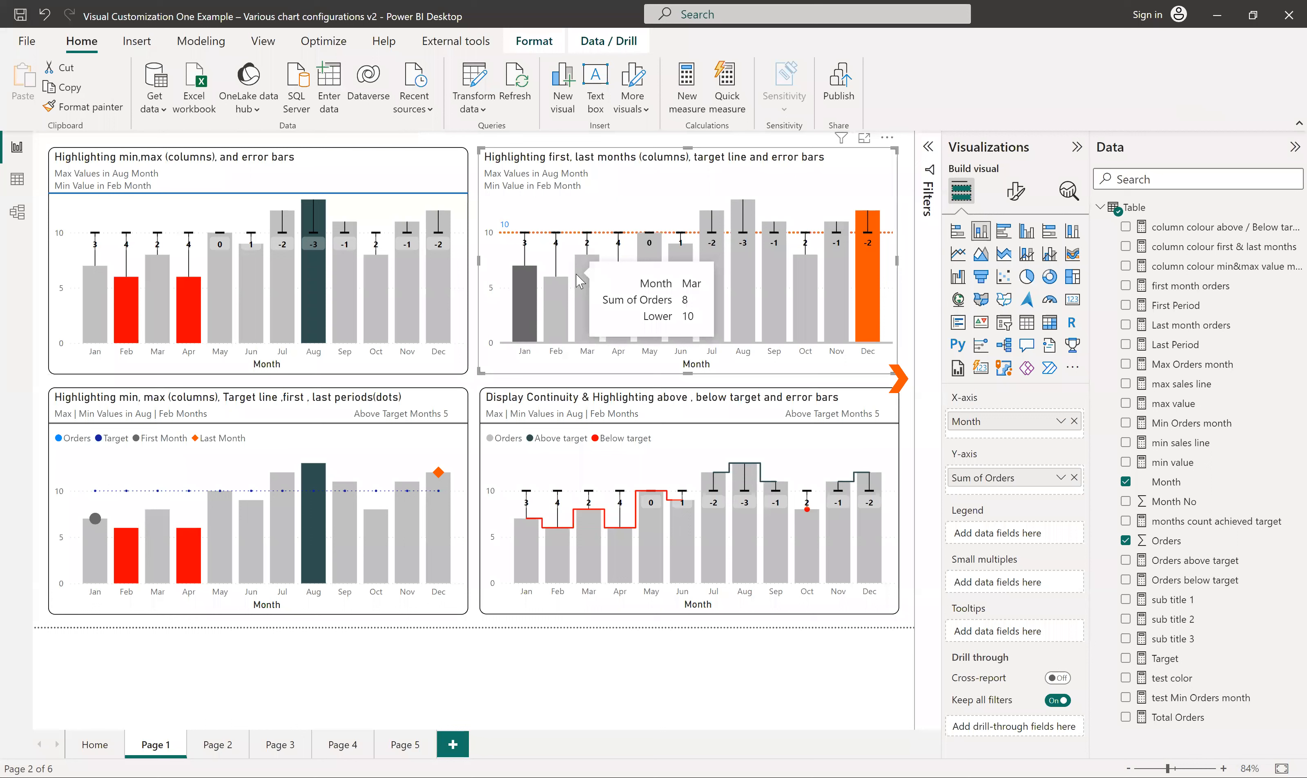
{"action": "mouse_move", "coordinate": [530, 297]}
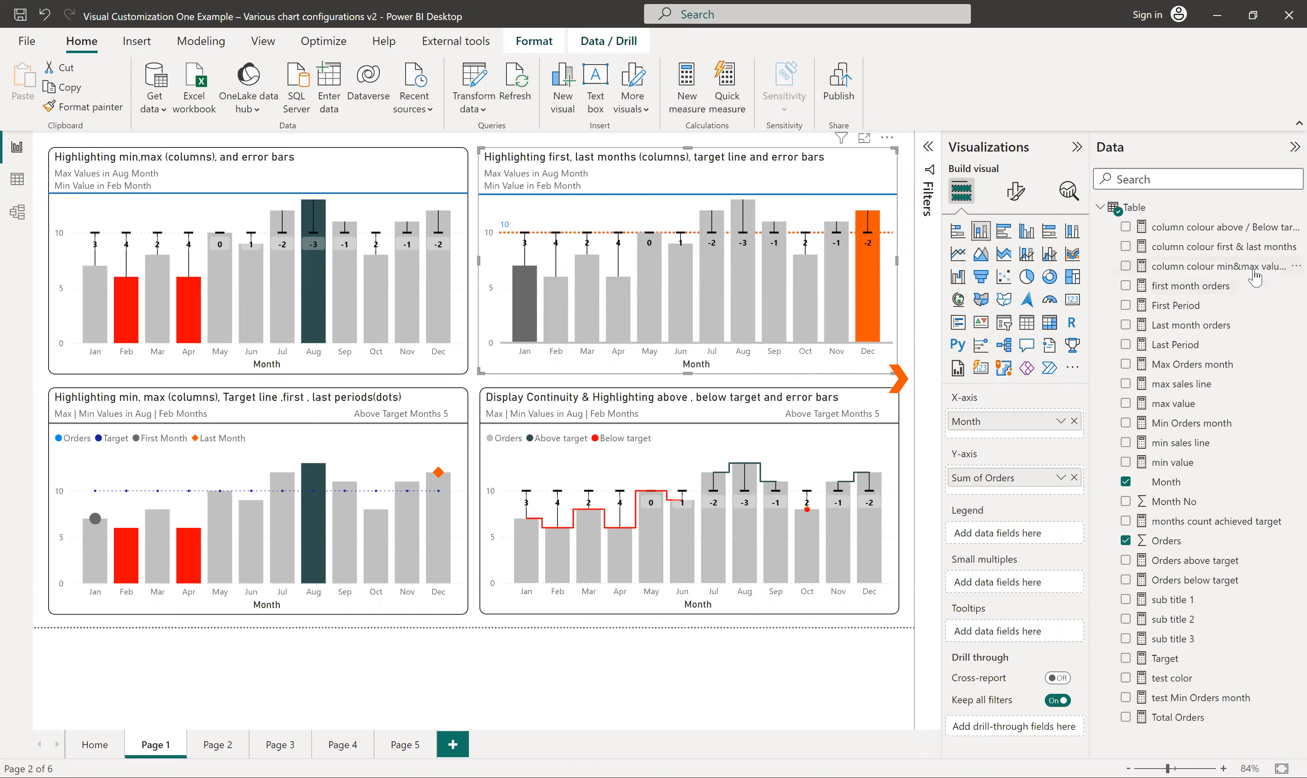
{"action": "left_click", "coordinate": [1201, 231]}
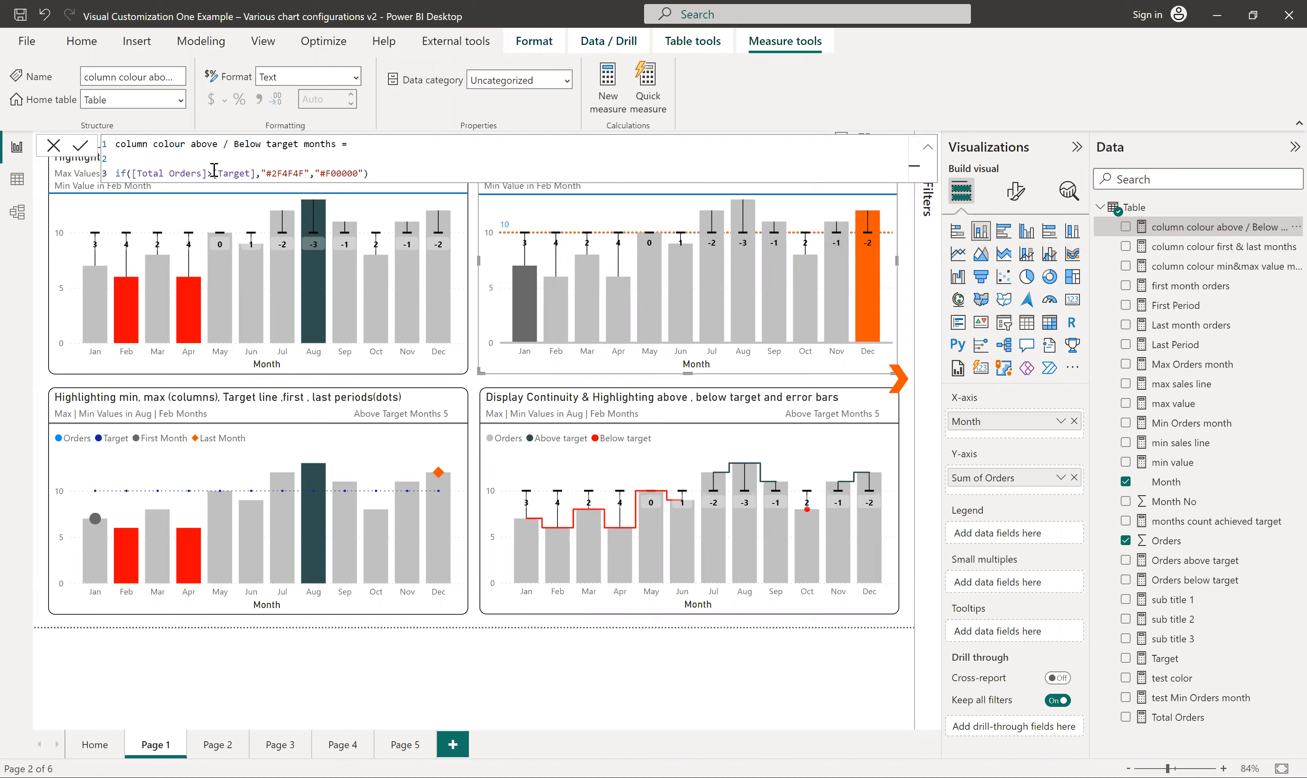
{"action": "left_click", "coordinate": [1209, 248]}
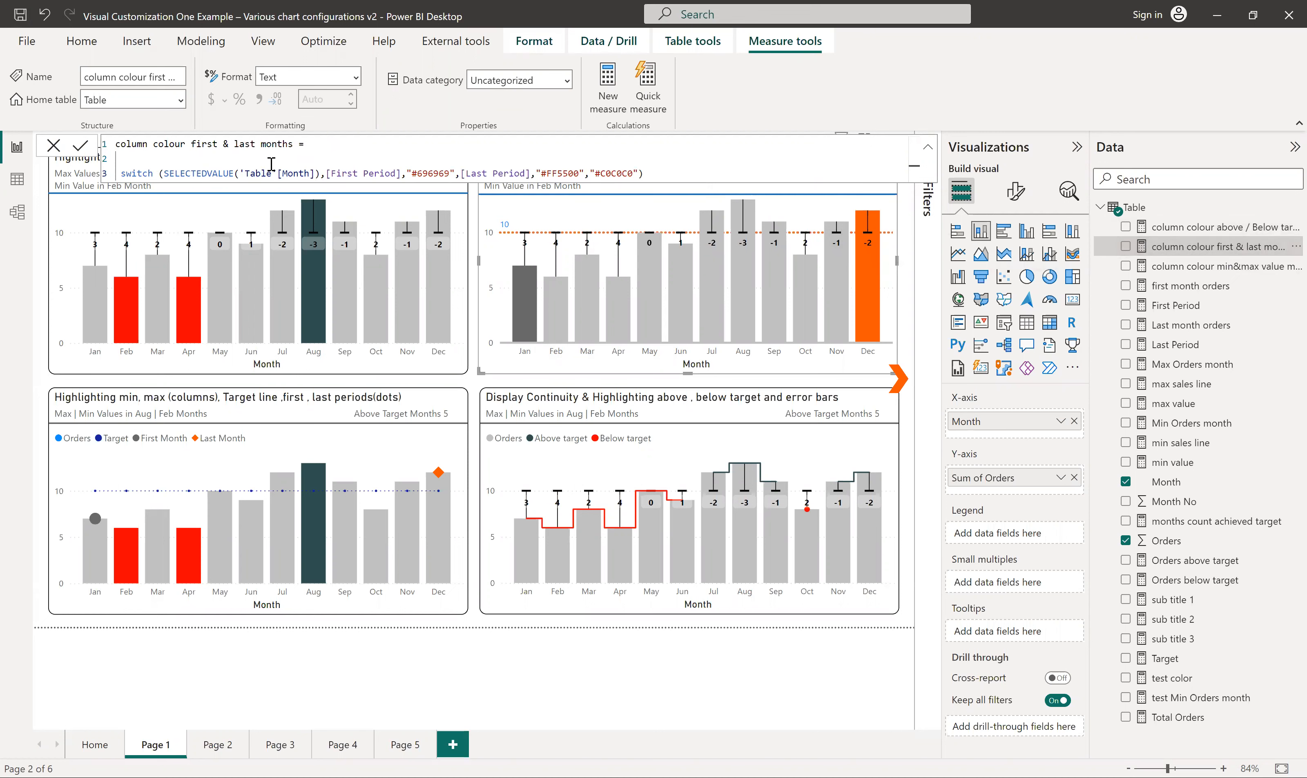
Examine the First Period measure's formula and move its variable definition onto a new line
{"action": "left_click", "coordinate": [1156, 311]}
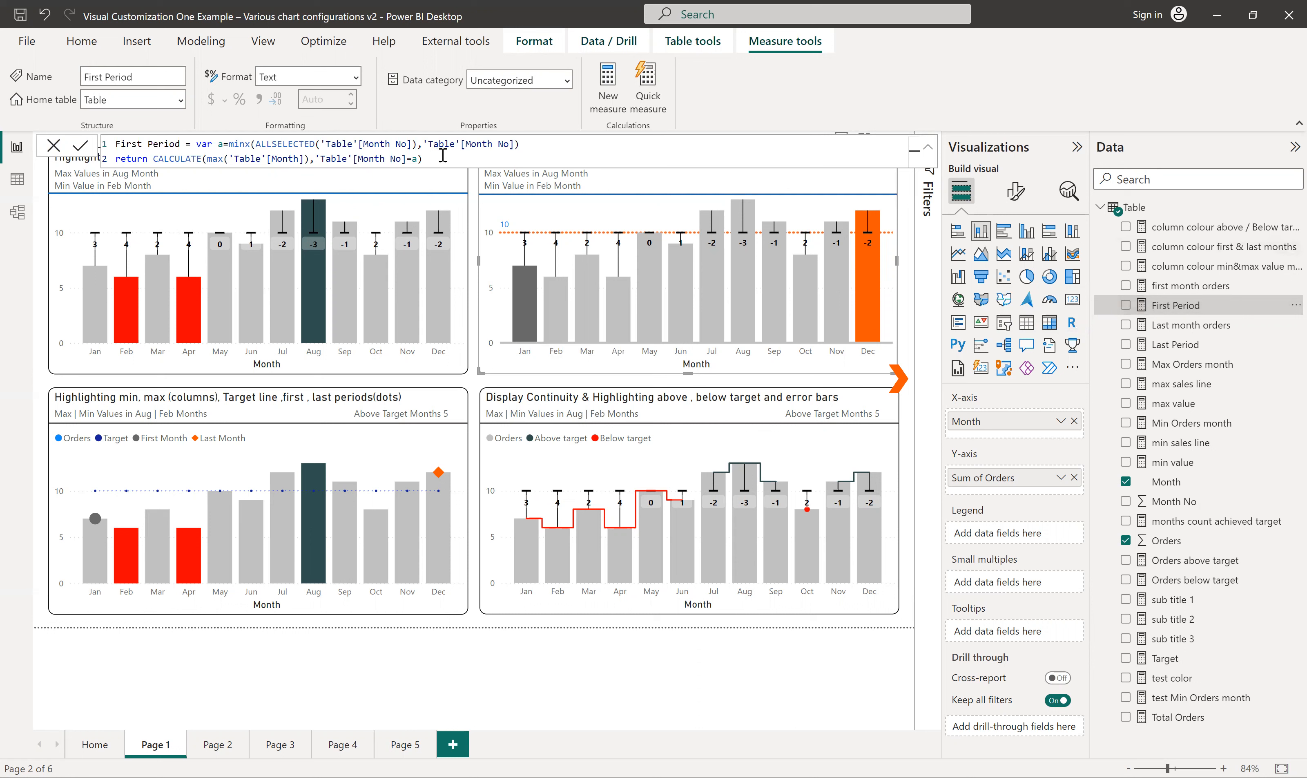
{"action": "left_click_drag", "start_coordinate": [424, 143], "coordinate": [515, 144]}
{"action": "left_click", "coordinate": [519, 156]}
{"action": "left_click", "coordinate": [191, 146]}
{"action": "key", "text": "shift+Return"}
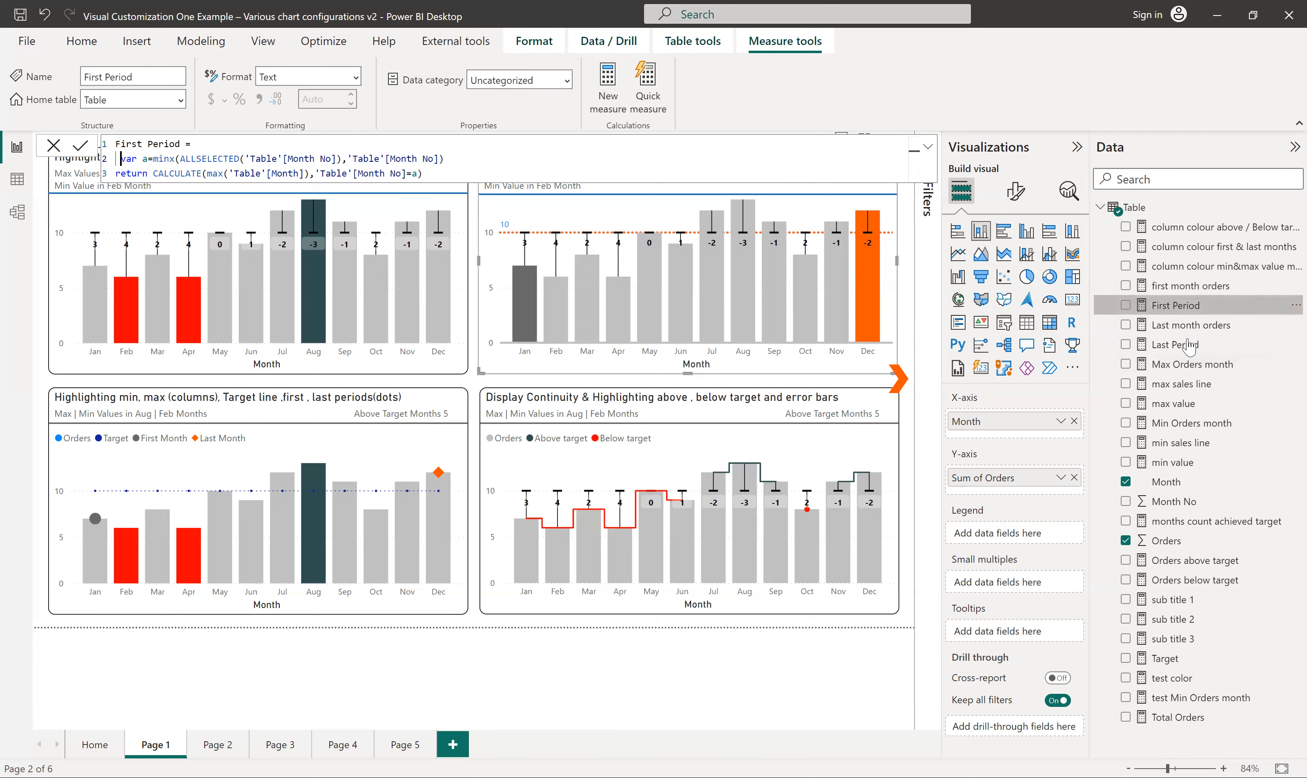
Examine the Last Period measure's maxx expression over Month No, then return to the column colour first & last months formula
{"action": "left_click", "coordinate": [1171, 350]}
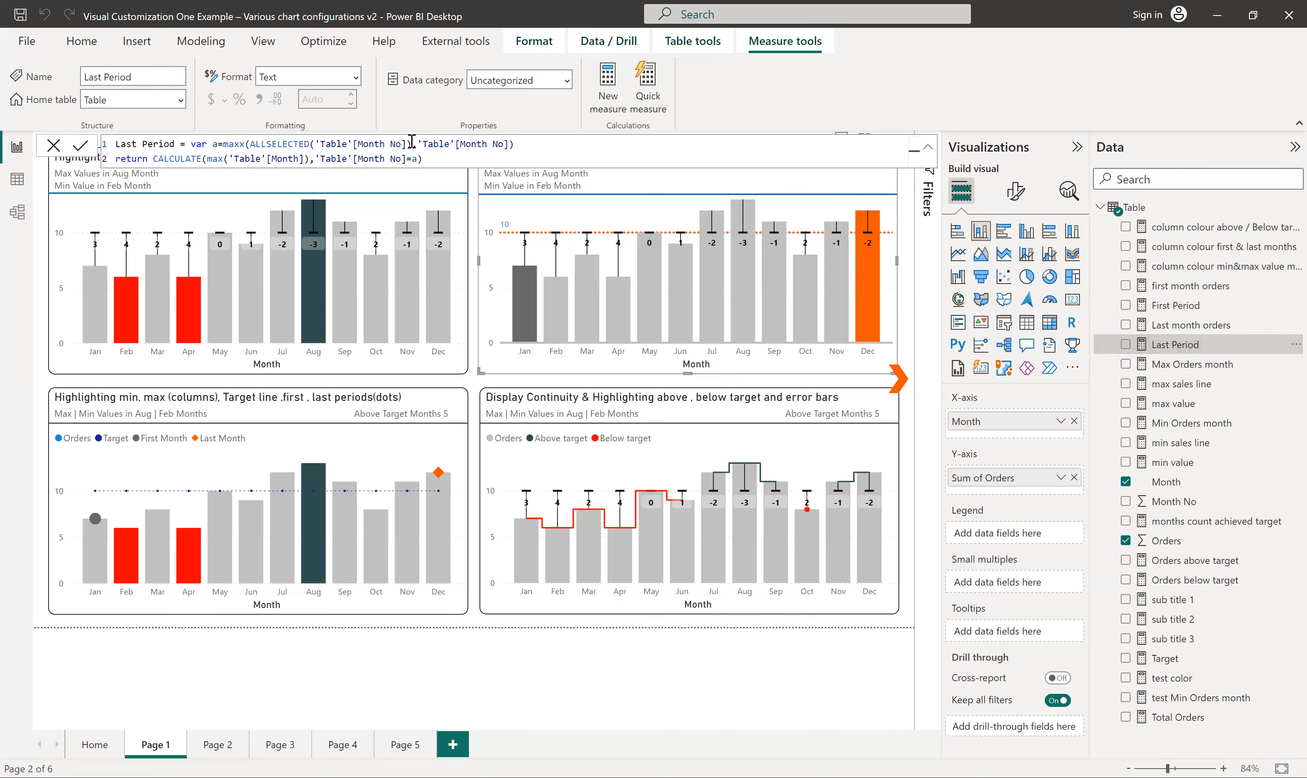
{"action": "left_click_drag", "start_coordinate": [418, 144], "coordinate": [510, 143]}
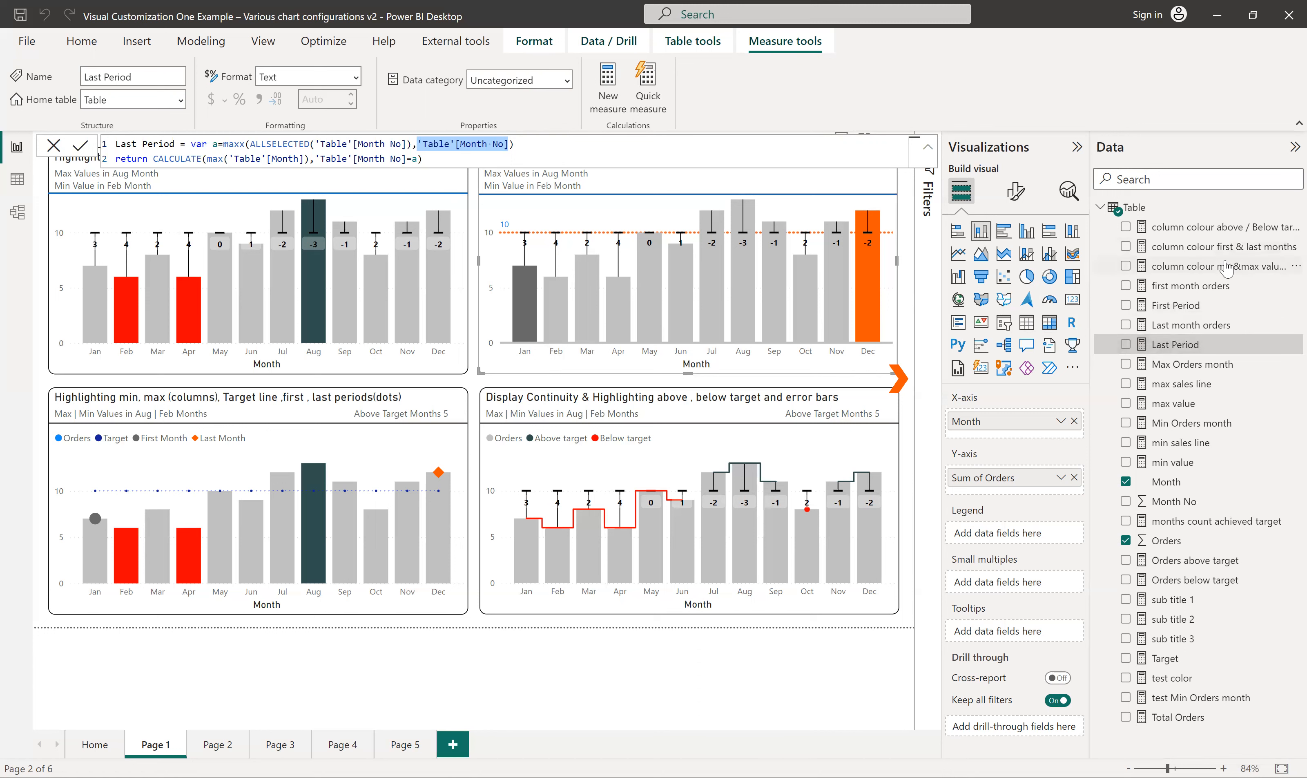
{"action": "left_click", "coordinate": [1221, 247]}
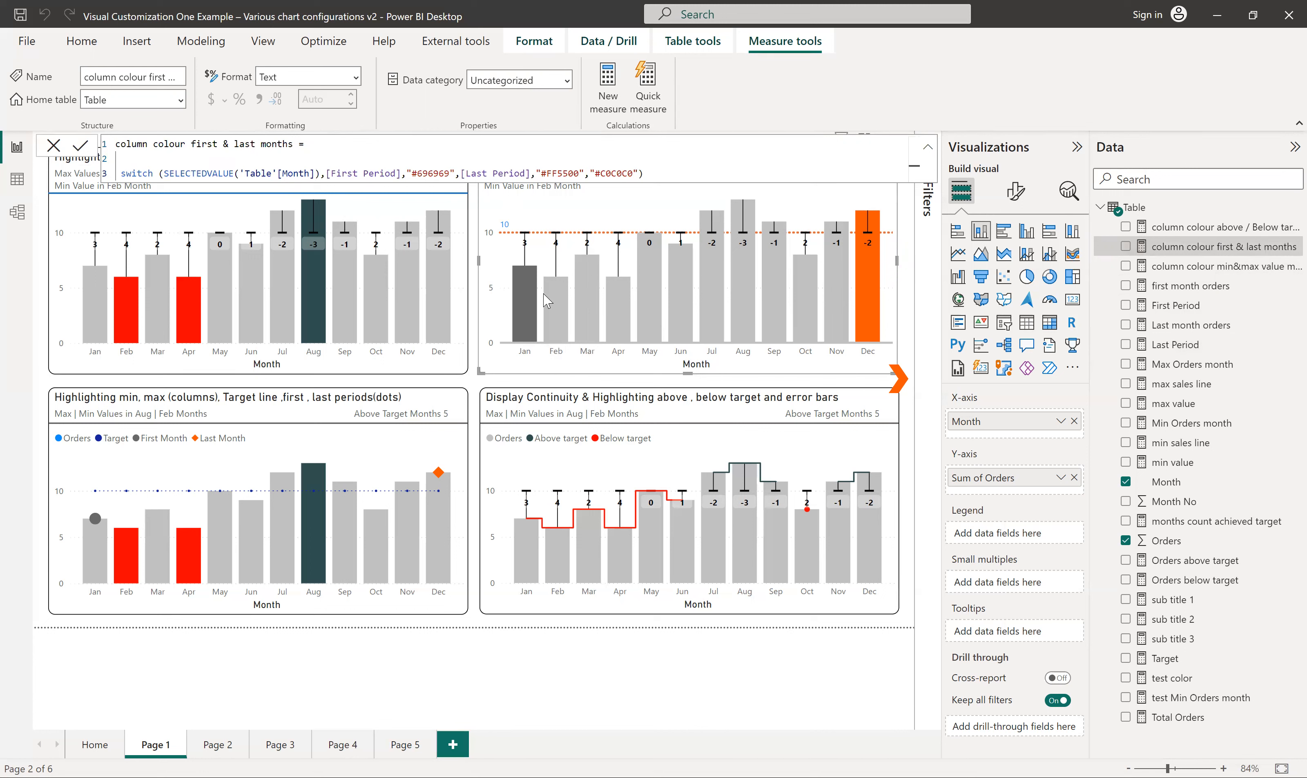
Try the Dashed style on Constant line 1 of the first/last months chart, then return it to Solid
{"action": "left_click", "coordinate": [1069, 195]}
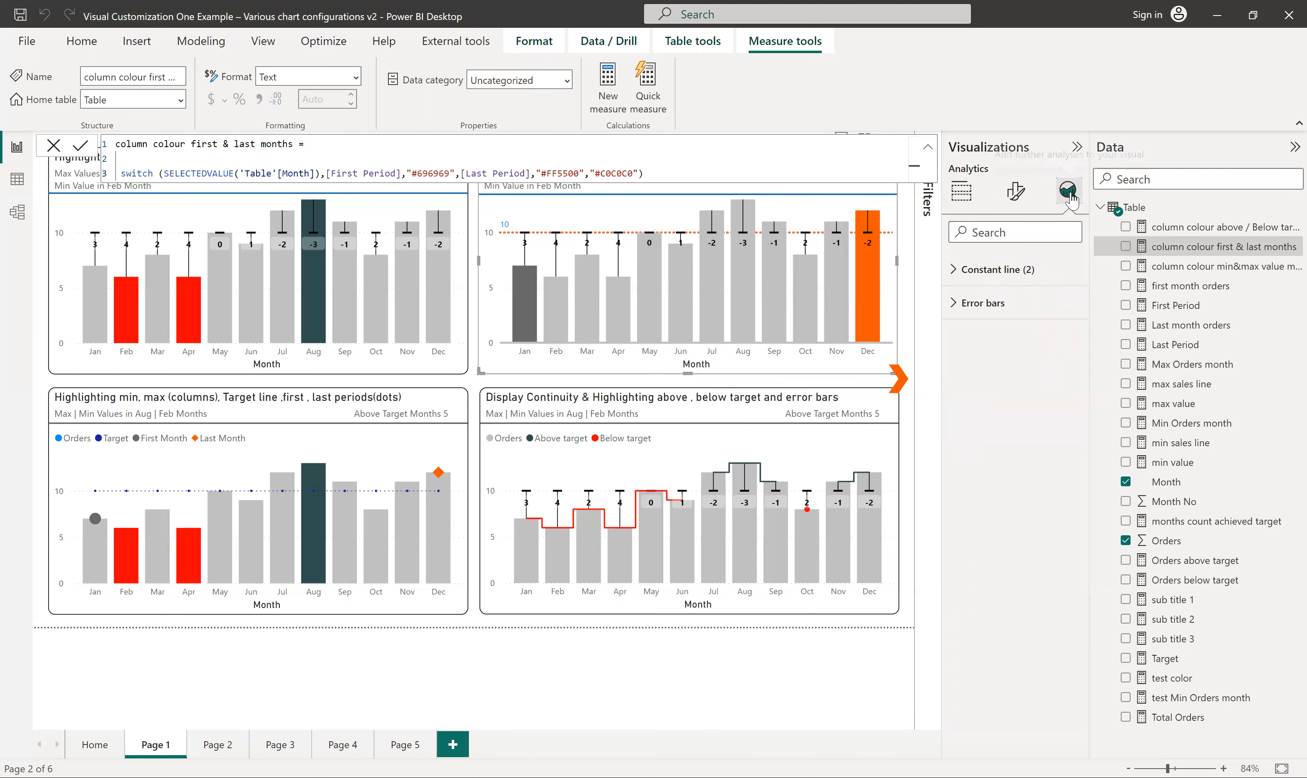
{"action": "left_click", "coordinate": [955, 271]}
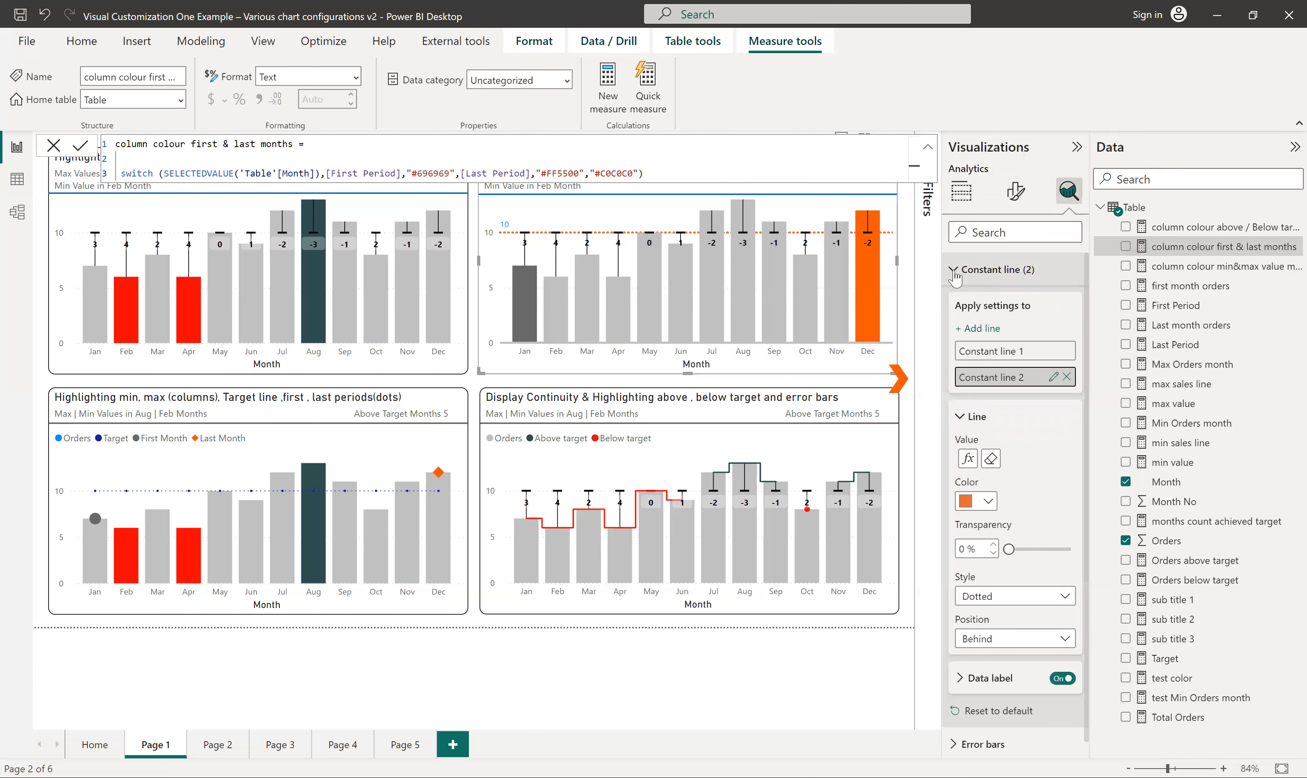
{"action": "left_click", "coordinate": [985, 350]}
{"action": "left_click", "coordinate": [965, 460]}
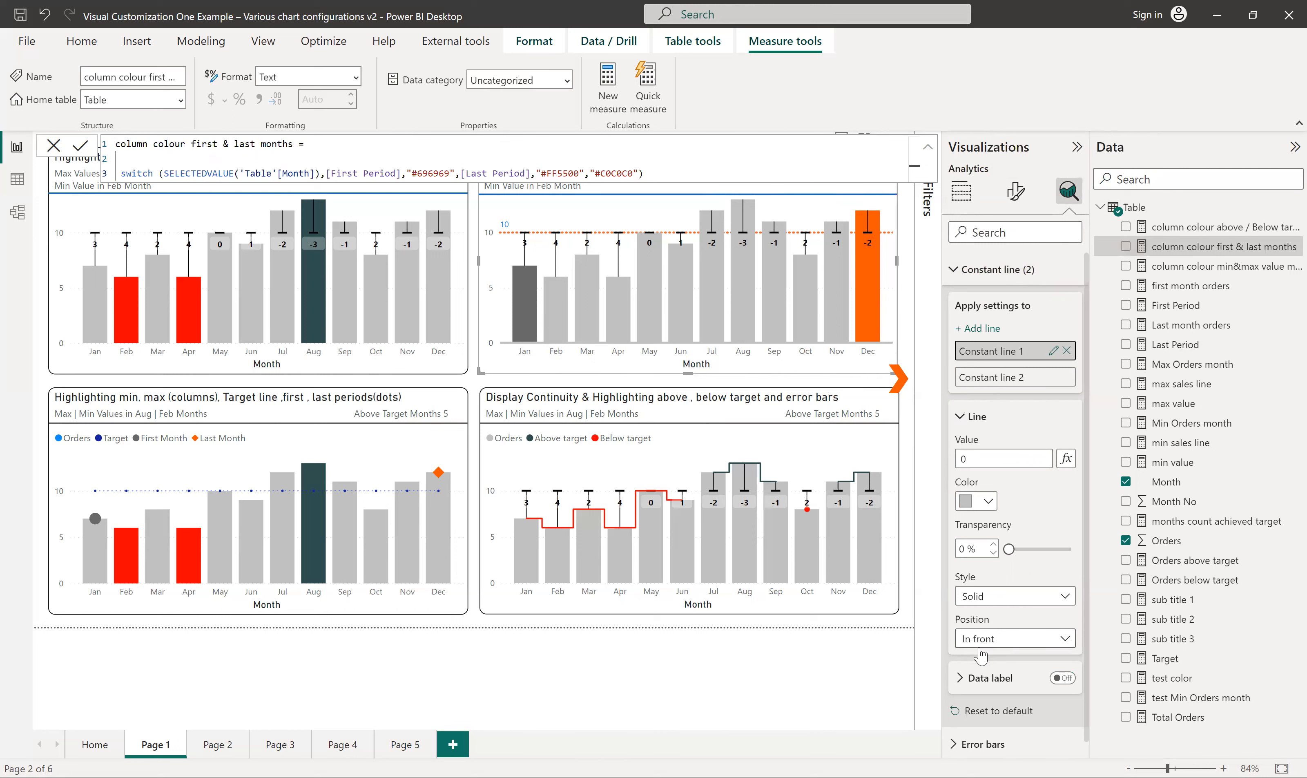
{"action": "left_click", "coordinate": [981, 600]}
{"action": "left_click", "coordinate": [982, 616]}
{"action": "left_click", "coordinate": [985, 598]}
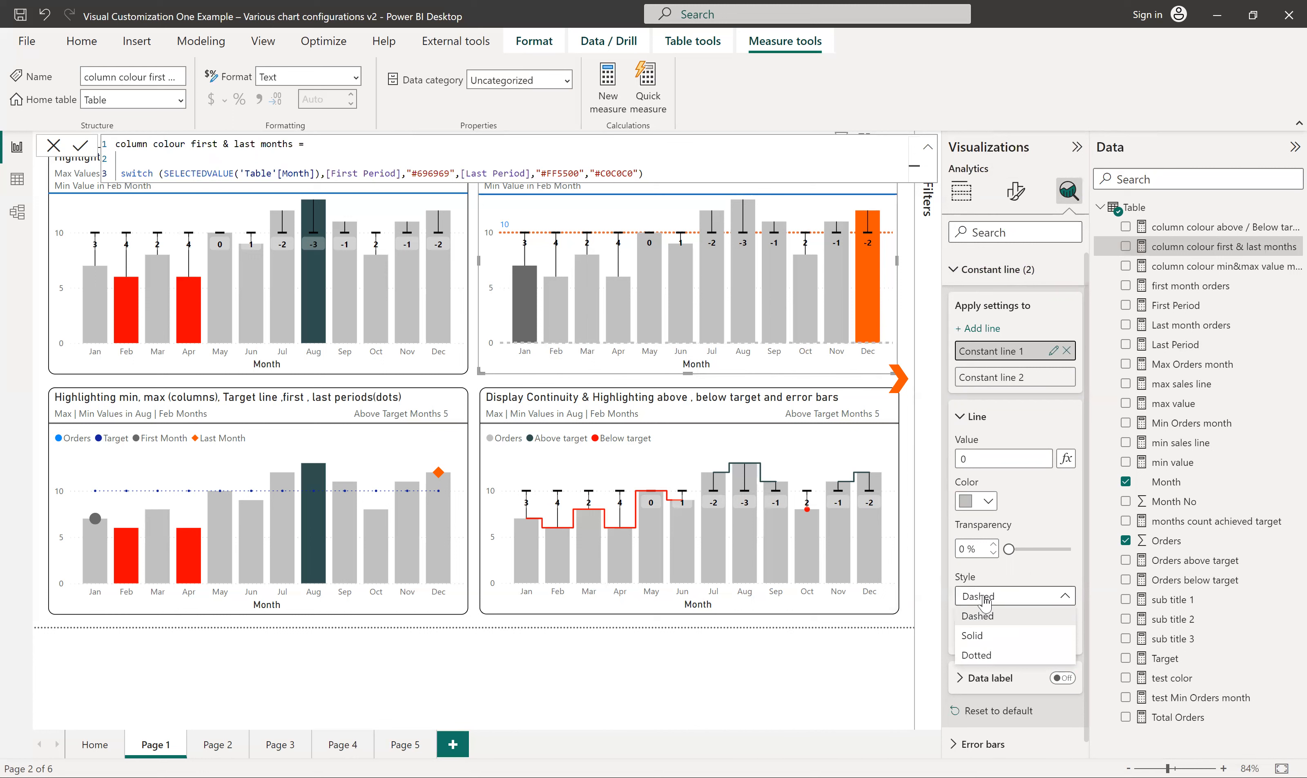
{"action": "left_click", "coordinate": [974, 635]}
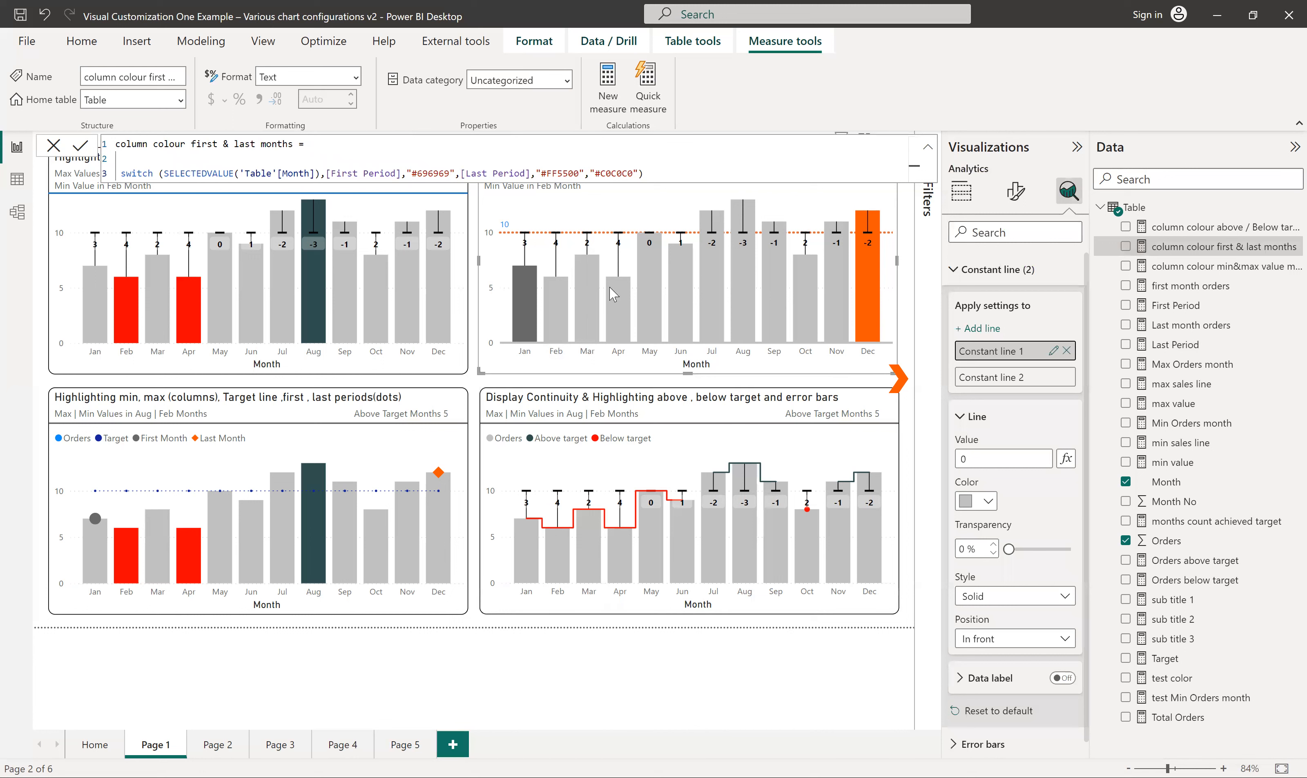
Check the conditional formatting that bases Constant line 2's value on the Target measure, and keep its settings
{"action": "left_click", "coordinate": [1001, 377]}
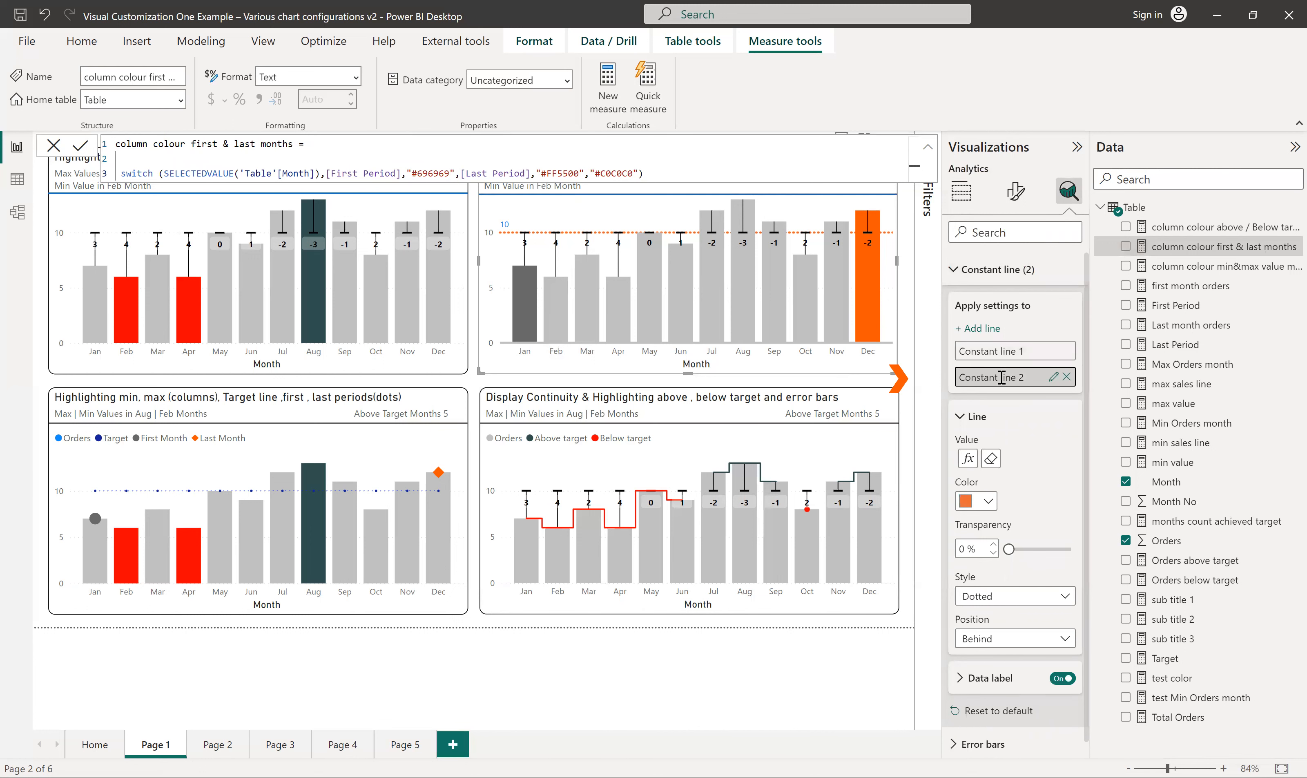
{"action": "left_click", "coordinate": [968, 460]}
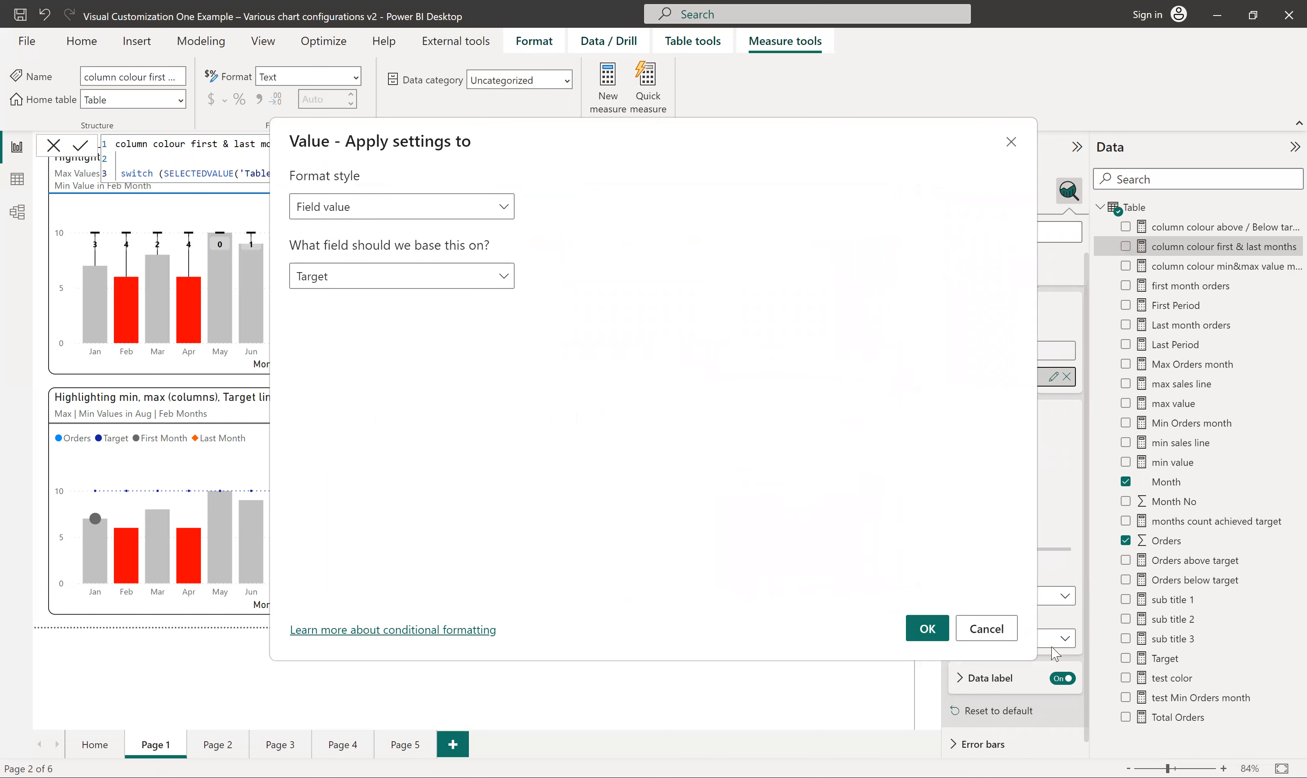
{"action": "left_click", "coordinate": [927, 628]}
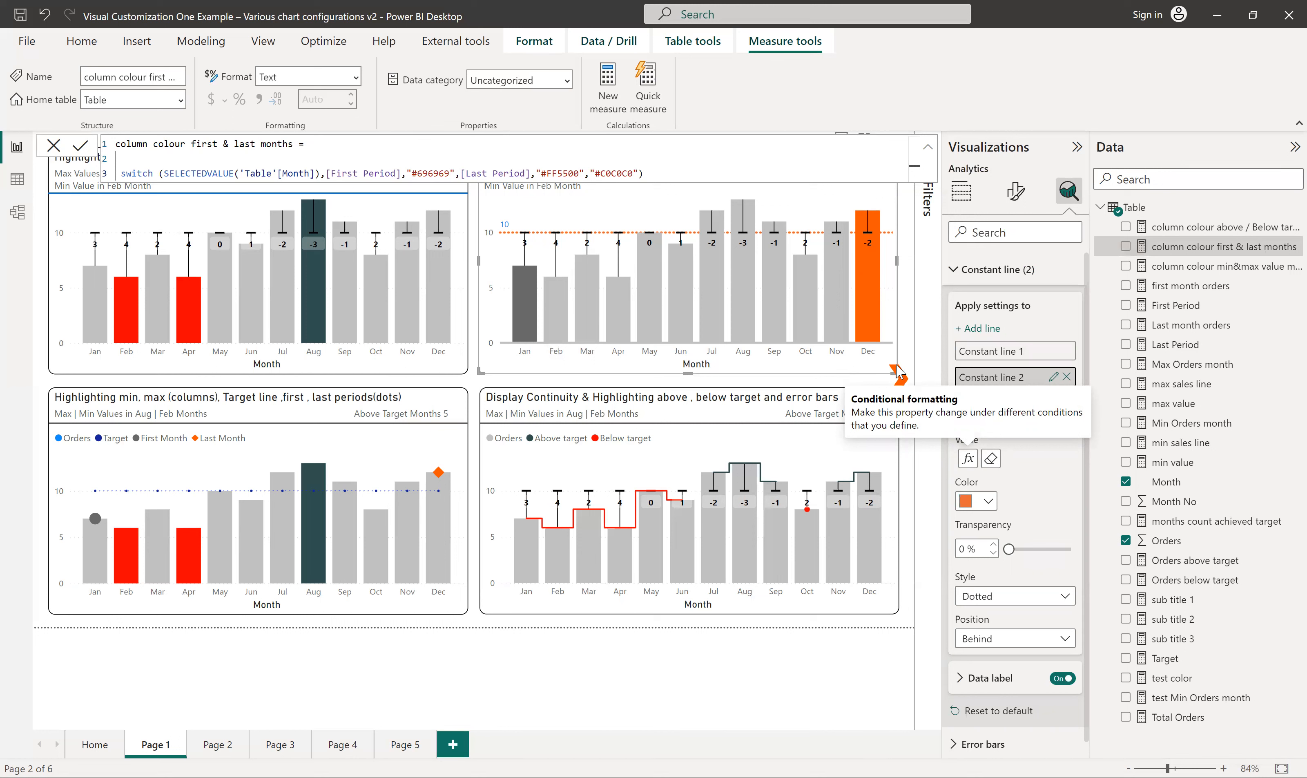
Try the Solid style on Constant line 2, return it to Dotted, and deselect the chart
{"action": "left_click", "coordinate": [988, 597]}
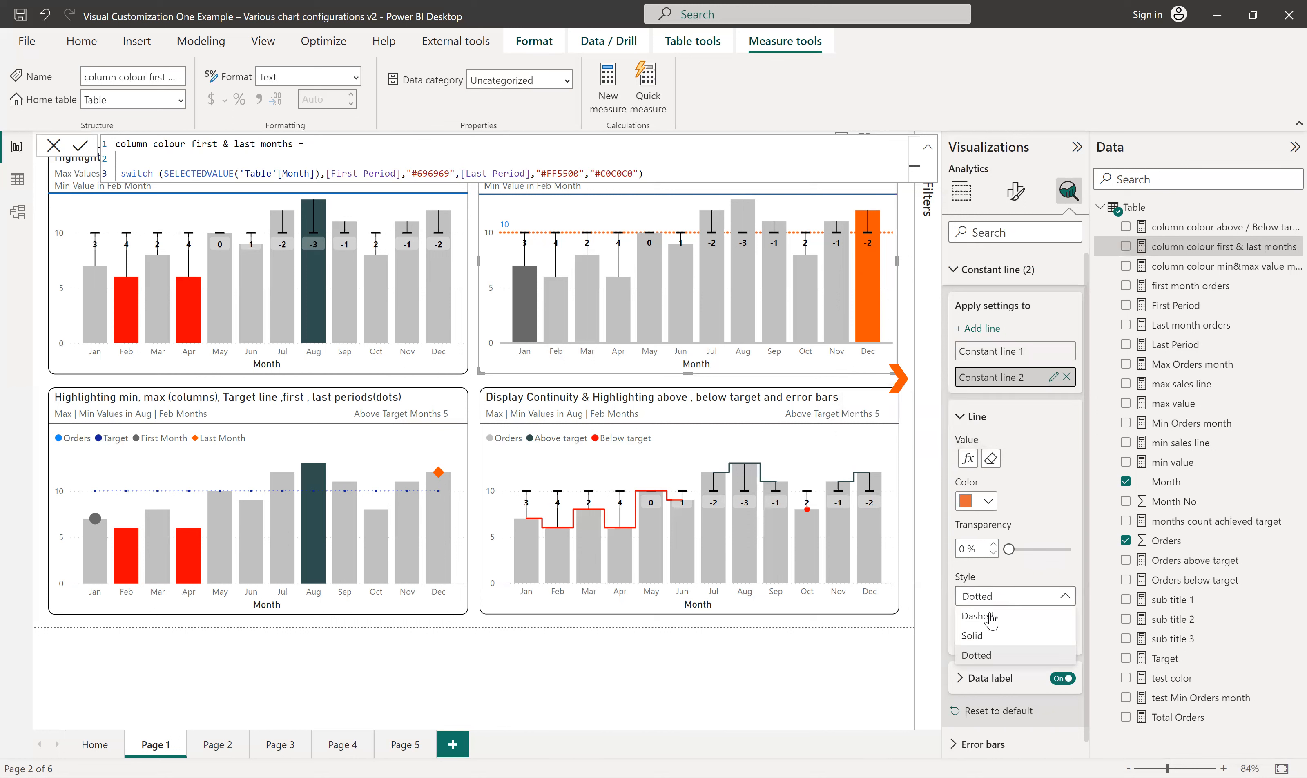
{"action": "left_click", "coordinate": [988, 632]}
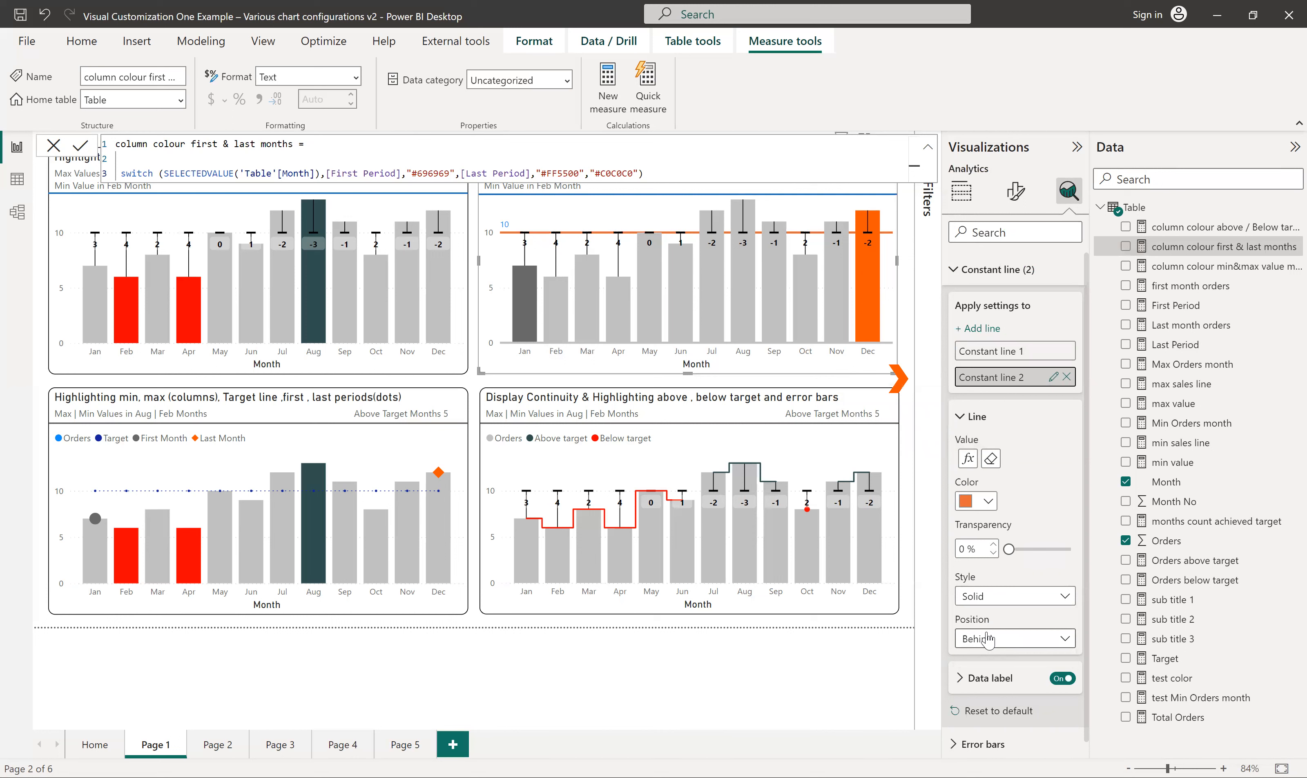
{"action": "left_click", "coordinate": [988, 597]}
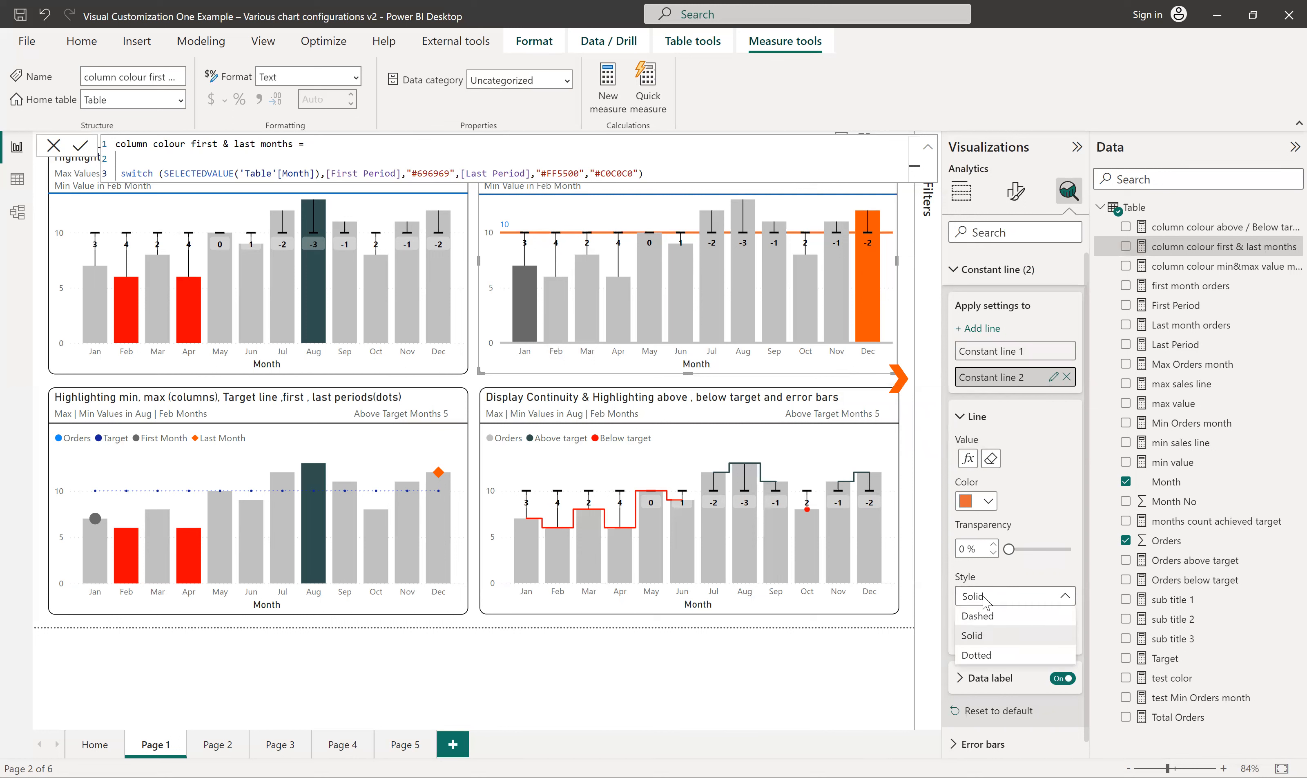
{"action": "left_click", "coordinate": [986, 656]}
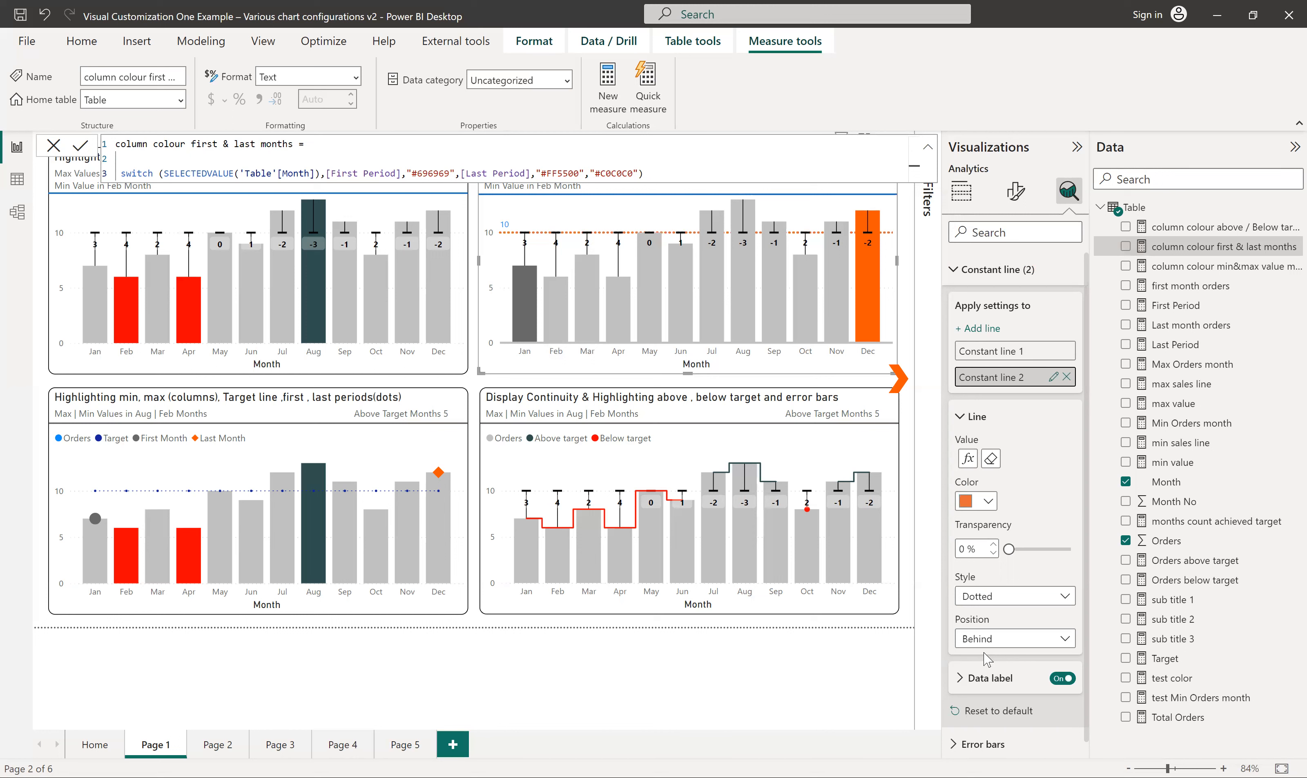
{"action": "left_click", "coordinate": [475, 385]}
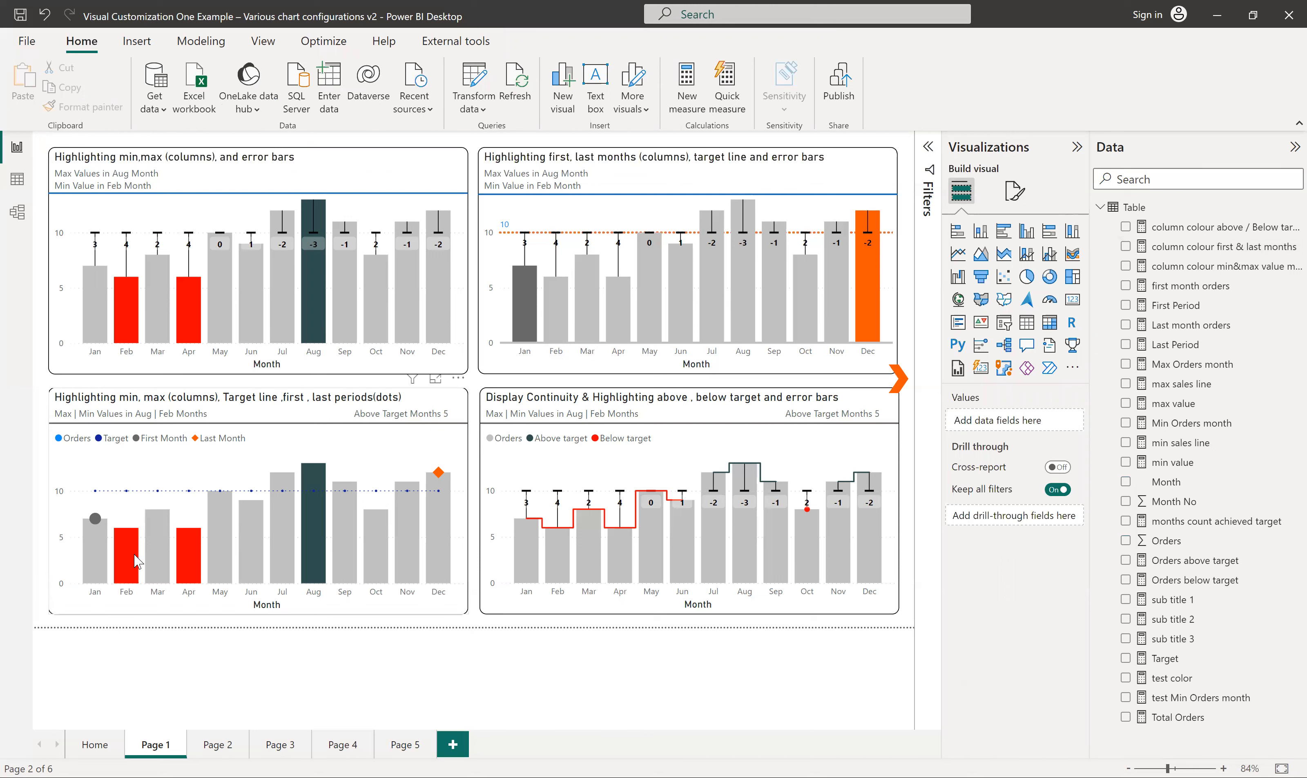
Examine the chart combining min/max columns, target line and first/last dots, then inspect its Columns colour settings
{"action": "mouse_move", "coordinate": [138, 561]}
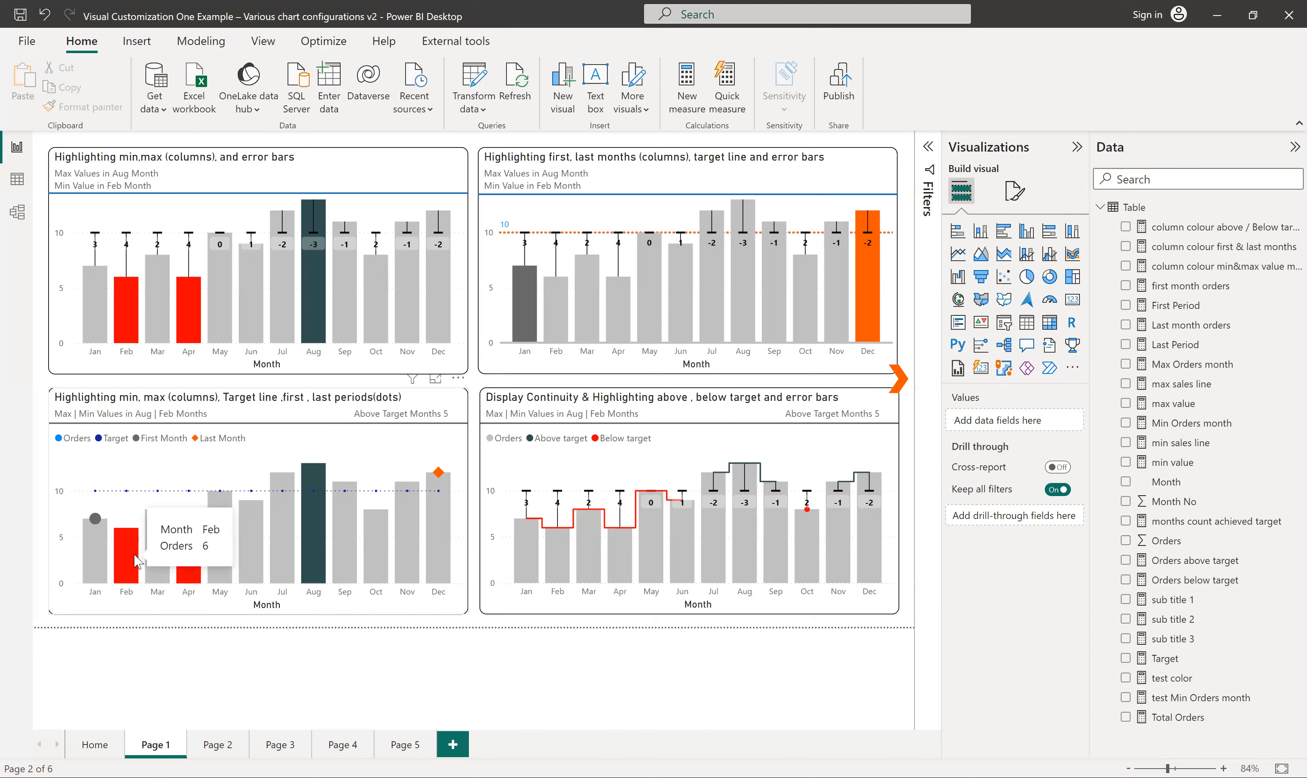
{"action": "left_click", "coordinate": [449, 610]}
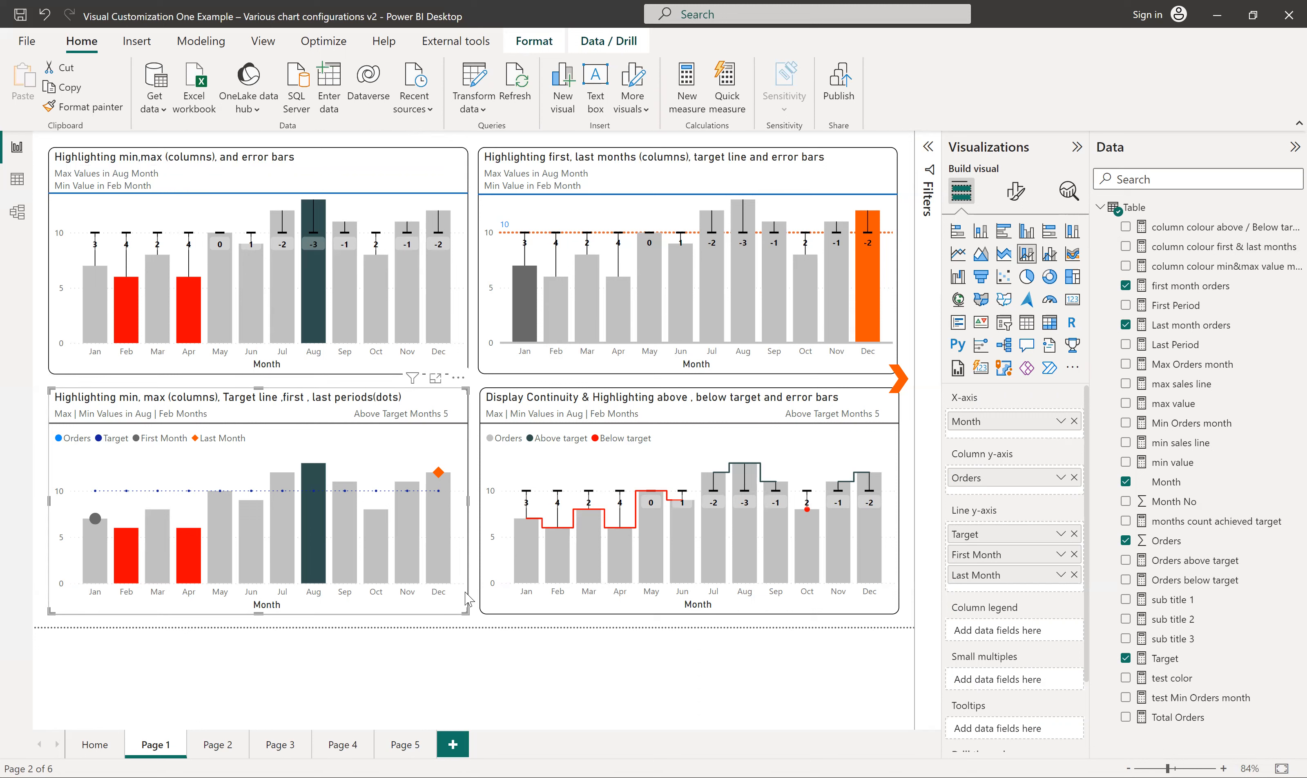
{"action": "left_click", "coordinate": [480, 621]}
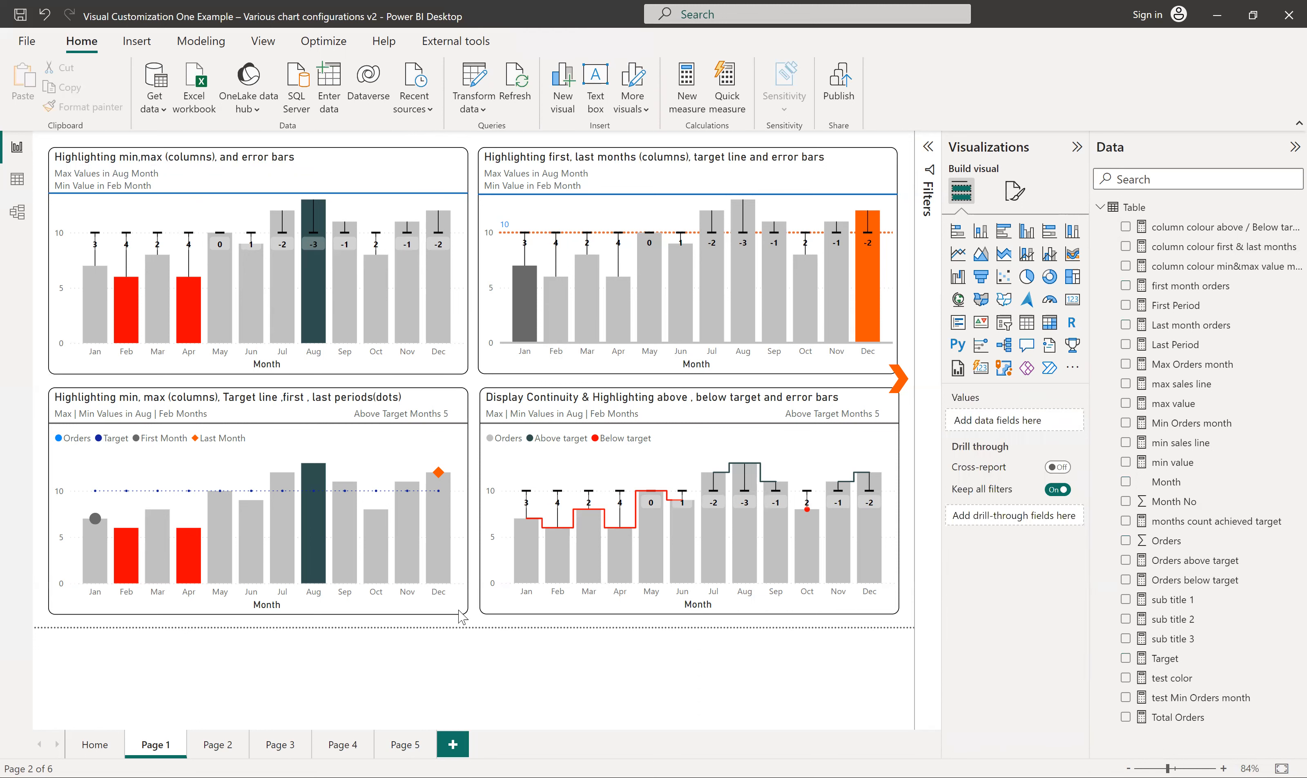
{"action": "left_click", "coordinate": [459, 611]}
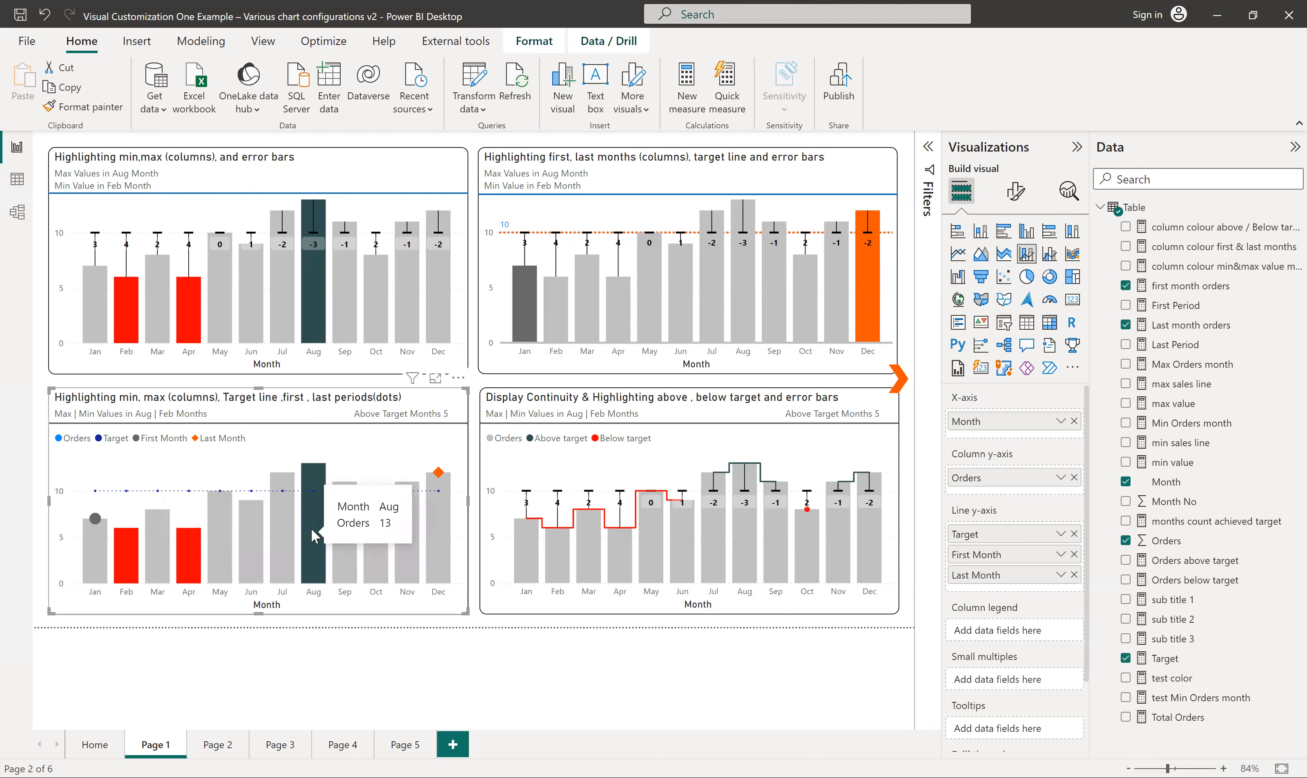
{"action": "left_click", "coordinate": [1016, 191]}
{"action": "left_click", "coordinate": [973, 538]}
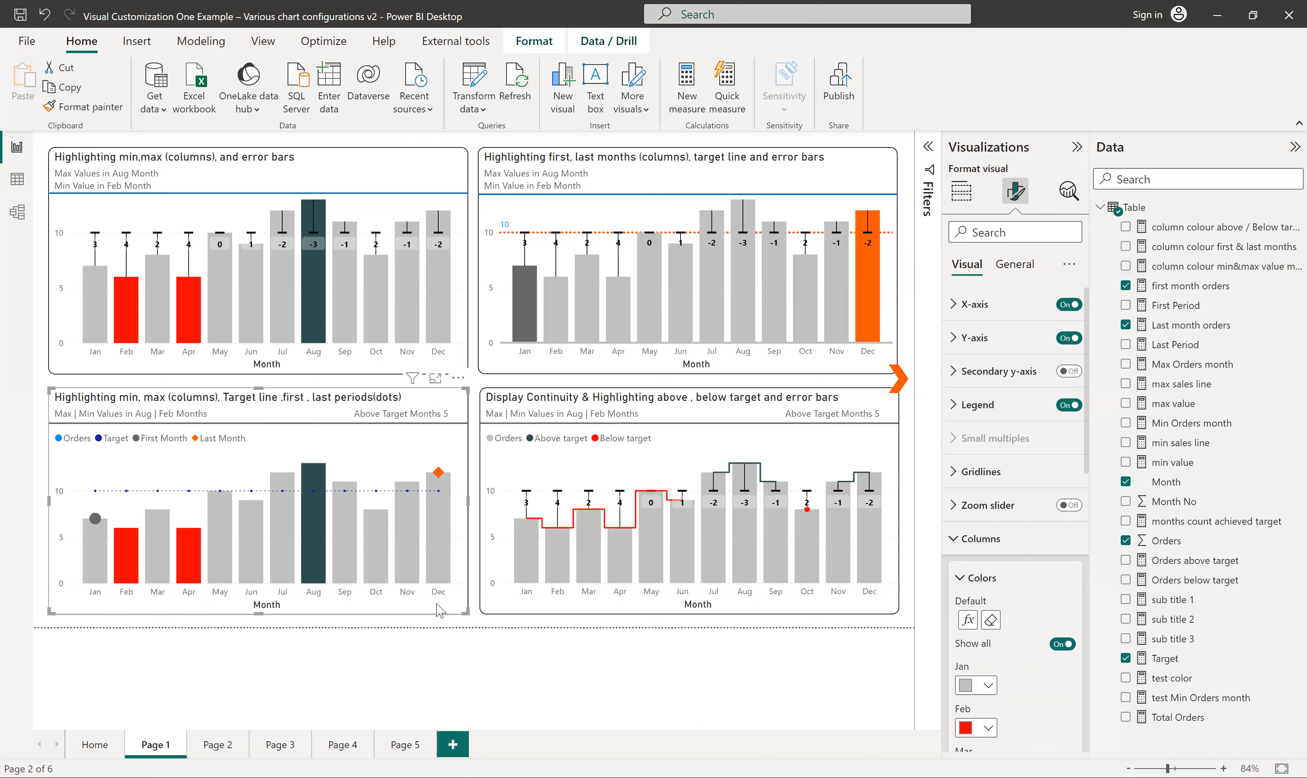
Examine the first month orders and Last month orders measure formulas behind the chart's First Month and Last Month line fields
{"action": "left_click", "coordinate": [961, 190]}
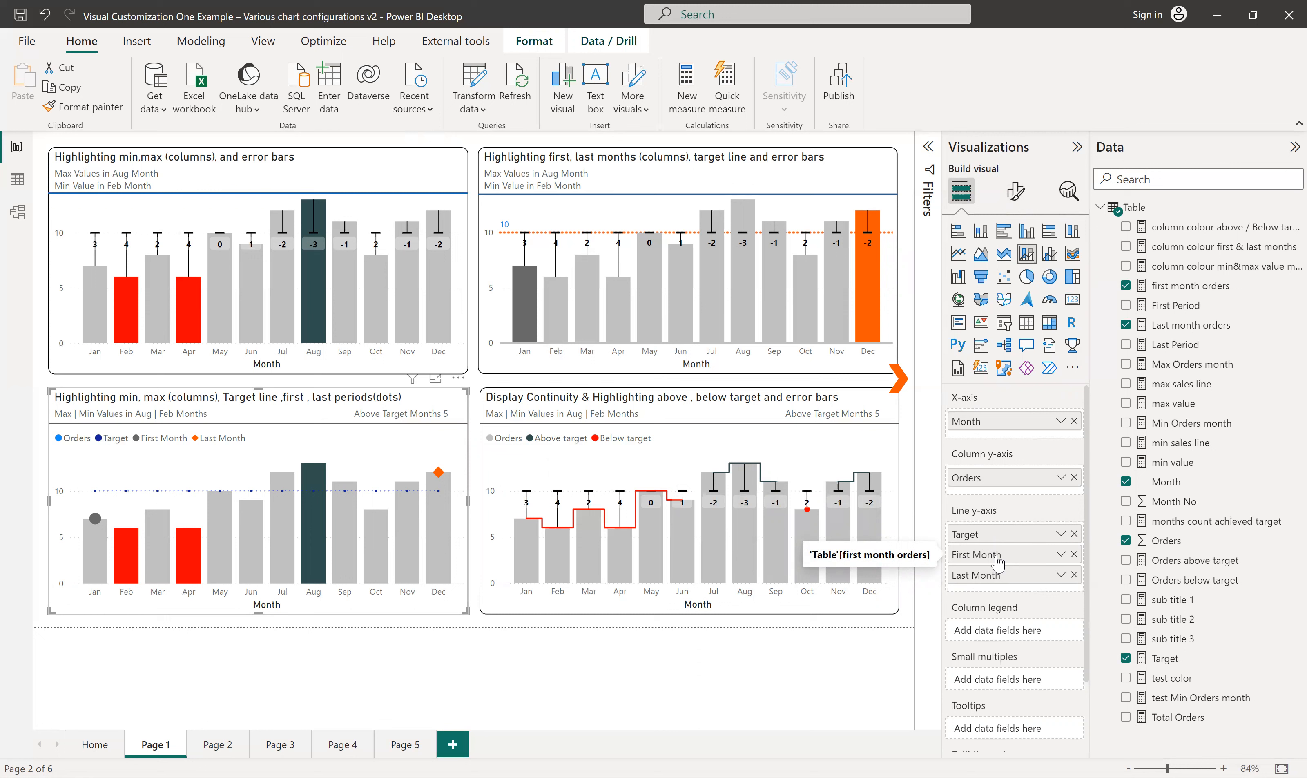
{"action": "left_click", "coordinate": [1174, 286]}
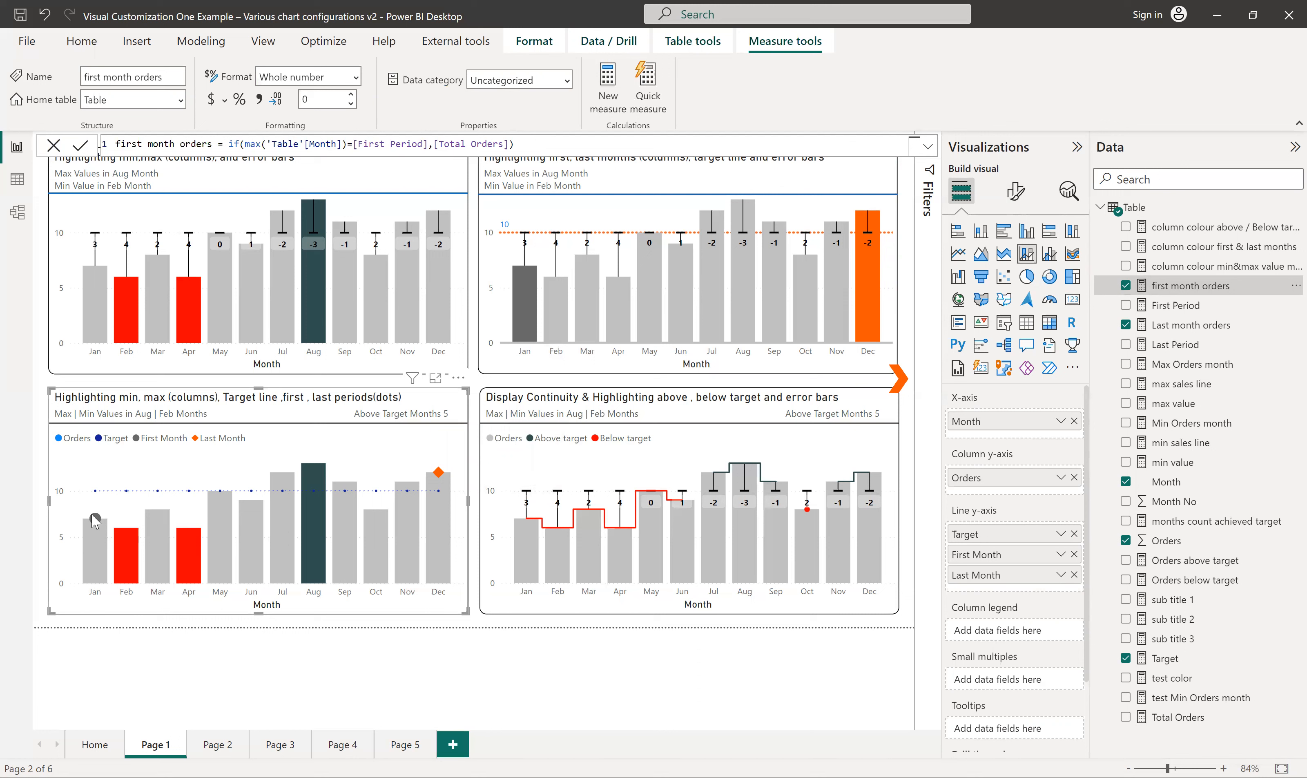
{"action": "mouse_move", "coordinate": [101, 520]}
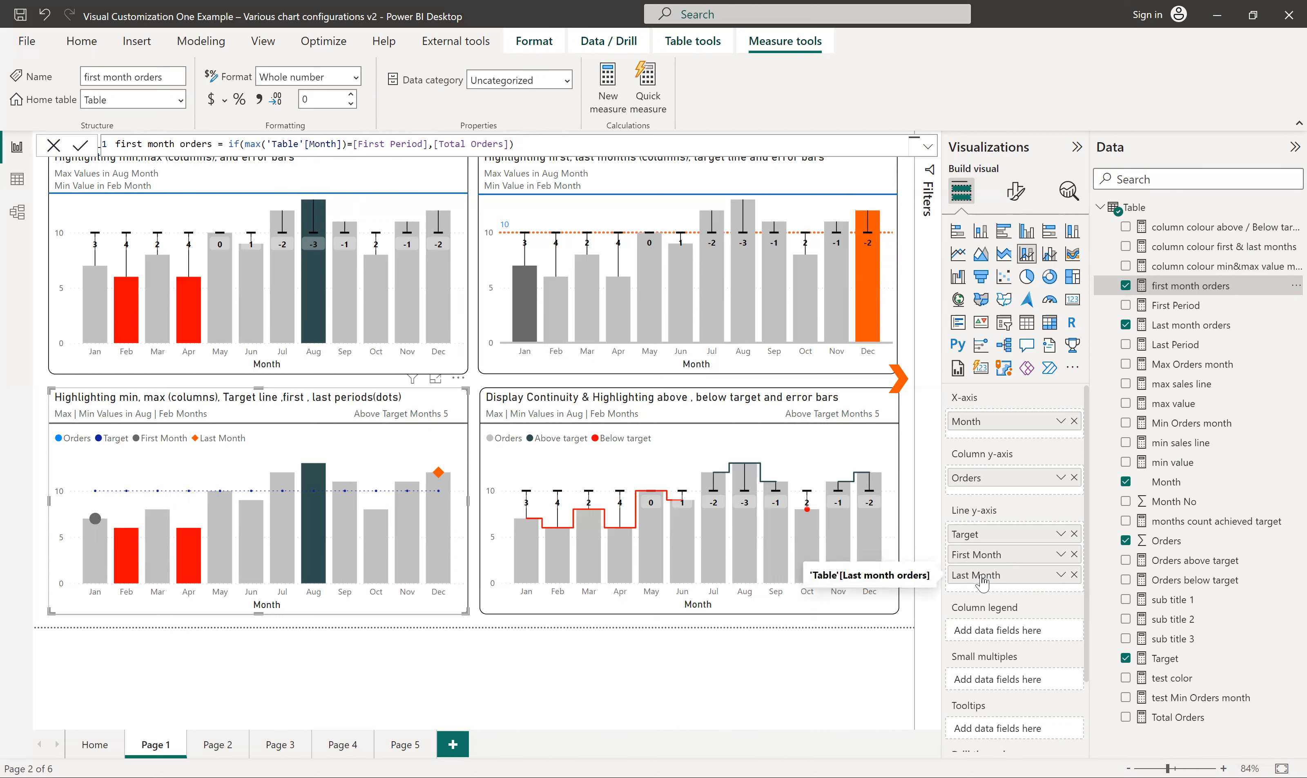
{"action": "left_click", "coordinate": [1178, 328]}
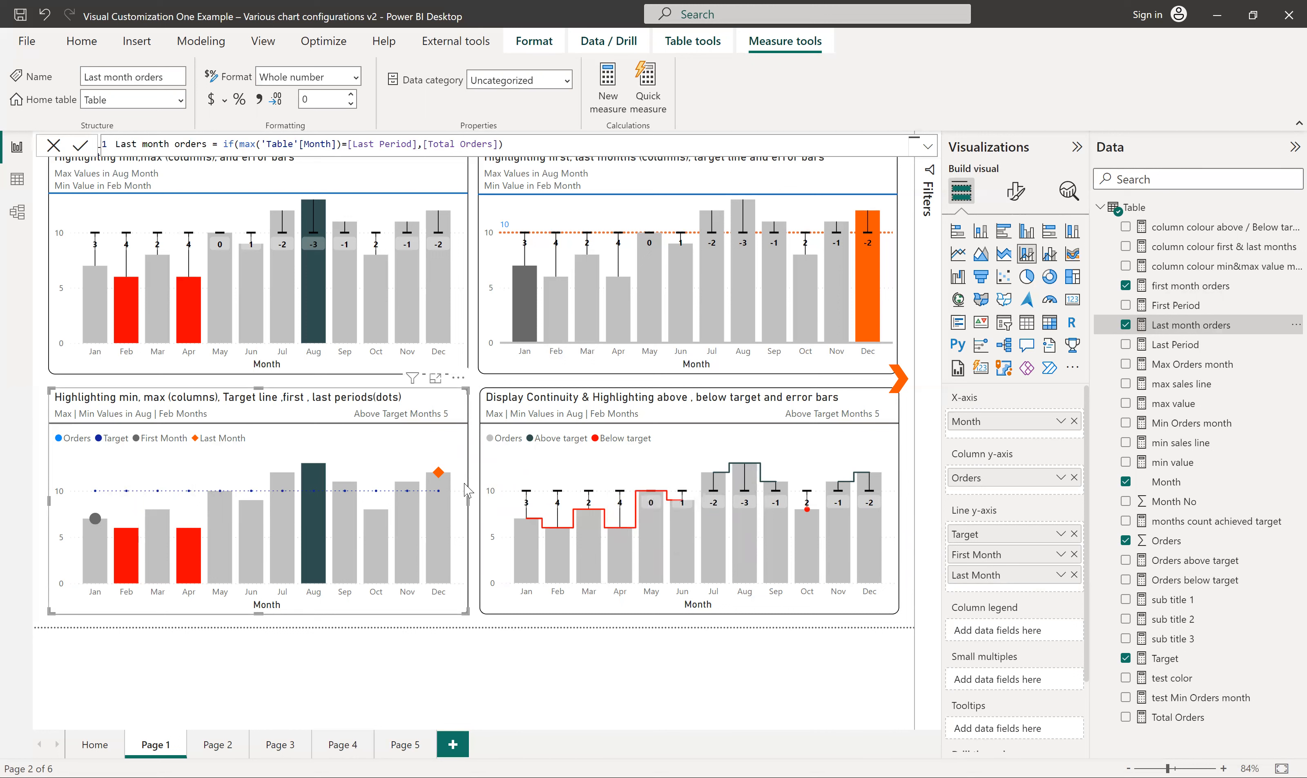
Review the Lines shape settings of the chart's Target series
{"action": "left_click", "coordinate": [1015, 191]}
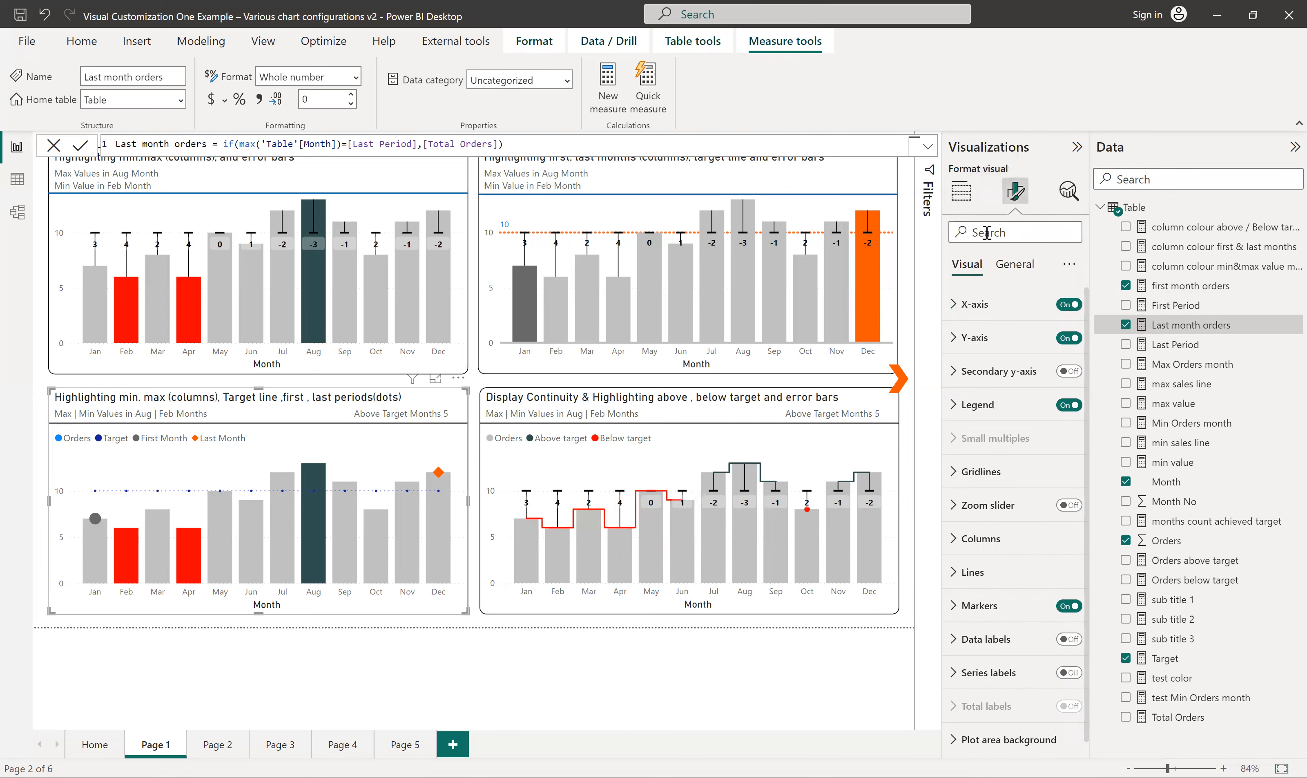
{"action": "left_click", "coordinate": [972, 572]}
{"action": "scroll", "coordinate": [1002, 533], "scroll_direction": "down", "scroll_amount": 3}
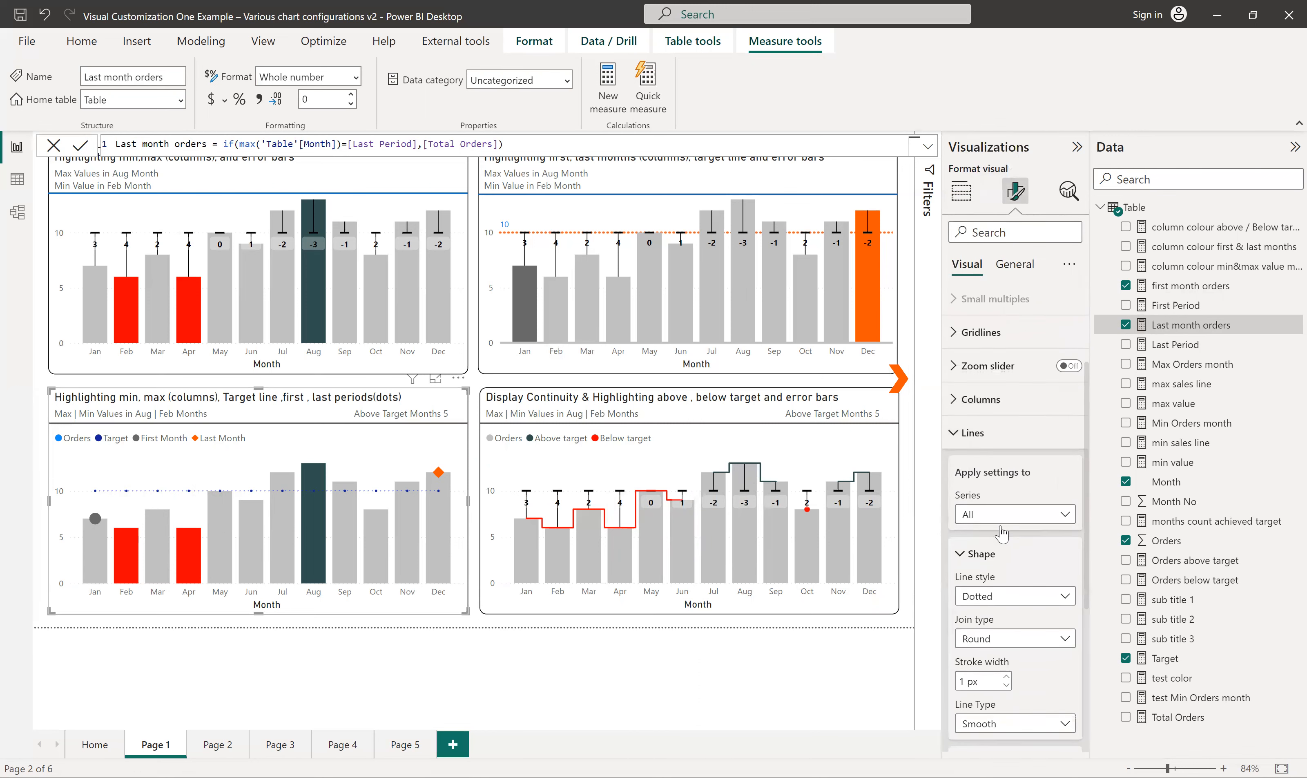
{"action": "scroll", "coordinate": [1001, 533], "scroll_direction": "down", "scroll_amount": 3}
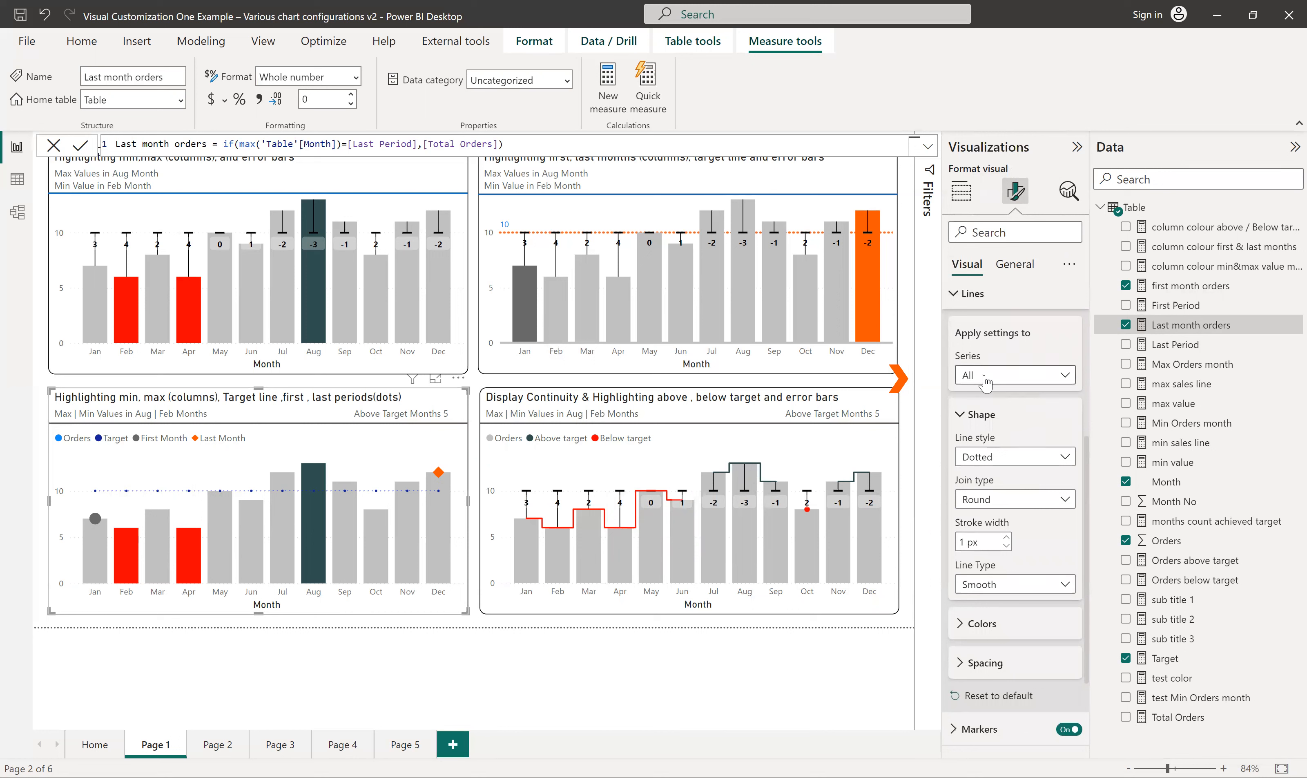
{"action": "left_click", "coordinate": [985, 381]}
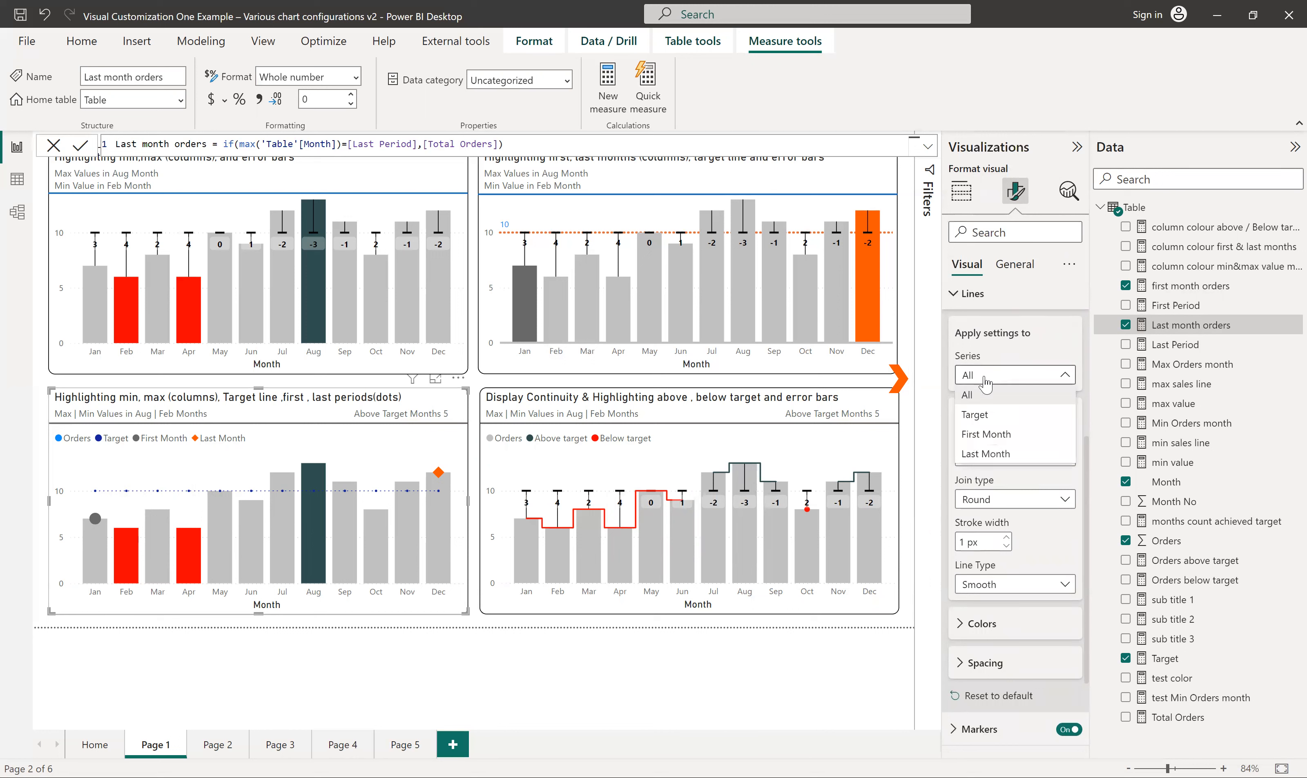
{"action": "left_click", "coordinate": [981, 414]}
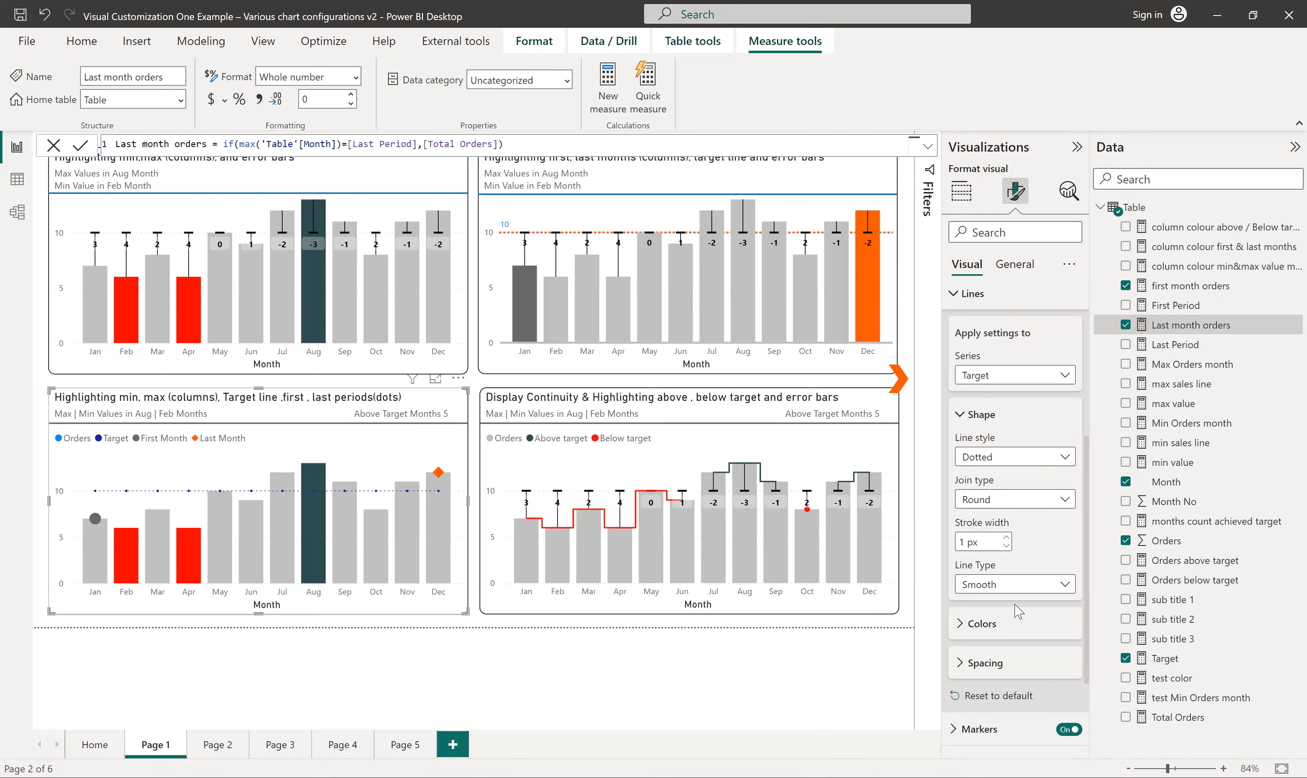
Check the marker type and size settings for all series, then return to the Lines settings
{"action": "scroll", "coordinate": [1018, 610], "scroll_direction": "down", "scroll_amount": 3}
{"action": "left_click", "coordinate": [964, 605]}
{"action": "scroll", "coordinate": [975, 557], "scroll_direction": "down", "scroll_amount": 5}
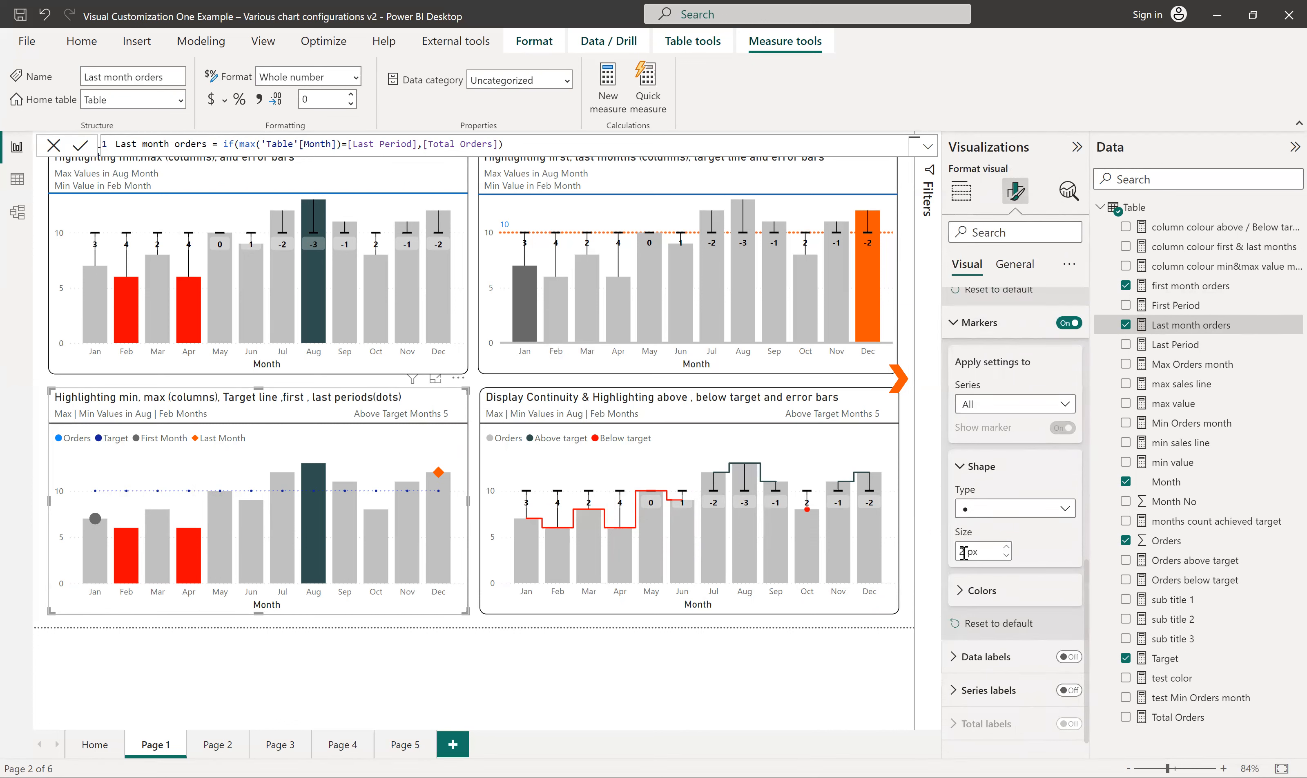
{"action": "scroll", "coordinate": [997, 509], "scroll_direction": "up", "scroll_amount": 8}
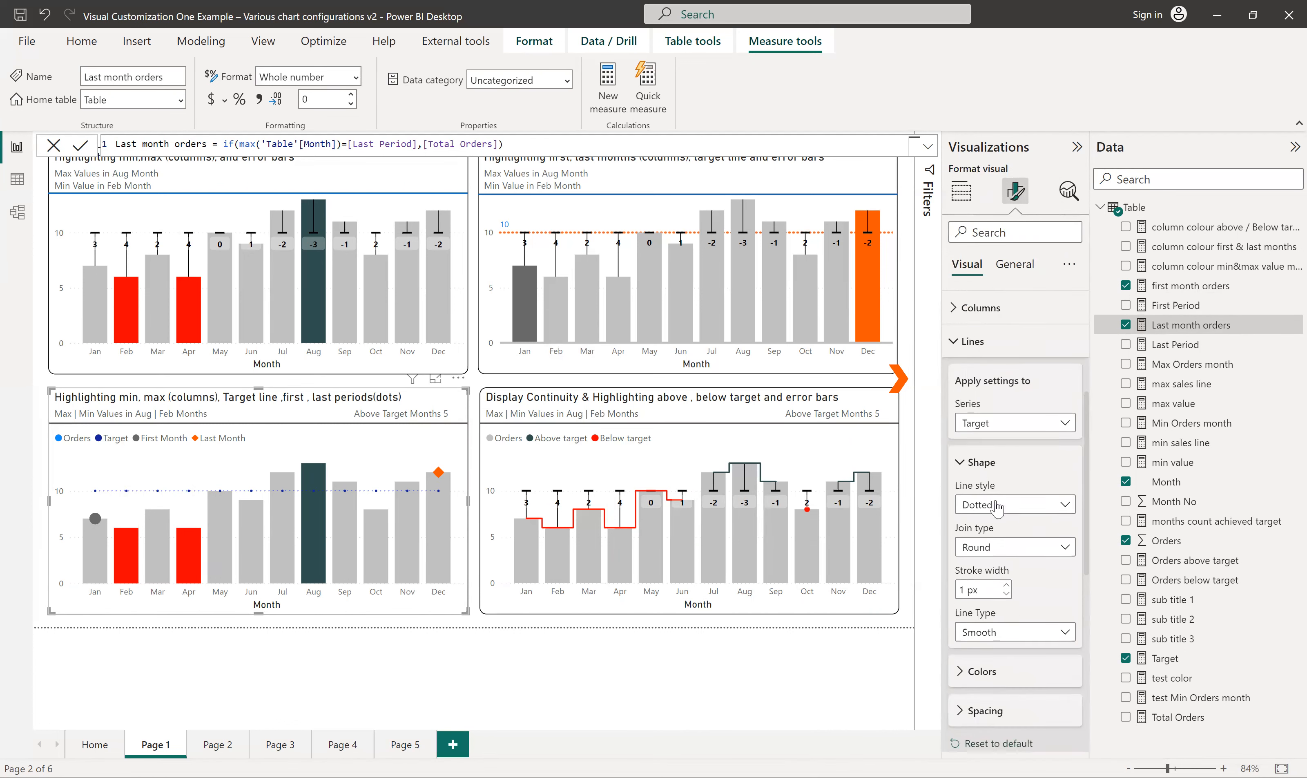
Choose First Month as the series for the Lines settings, then return to the Markers settings
{"action": "scroll", "coordinate": [997, 506], "scroll_direction": "up", "scroll_amount": 2}
{"action": "left_click", "coordinate": [994, 525]}
{"action": "left_click", "coordinate": [987, 584]}
{"action": "scroll", "coordinate": [993, 532], "scroll_direction": "down", "scroll_amount": 3}
{"action": "scroll", "coordinate": [992, 533], "scroll_direction": "down", "scroll_amount": 5}
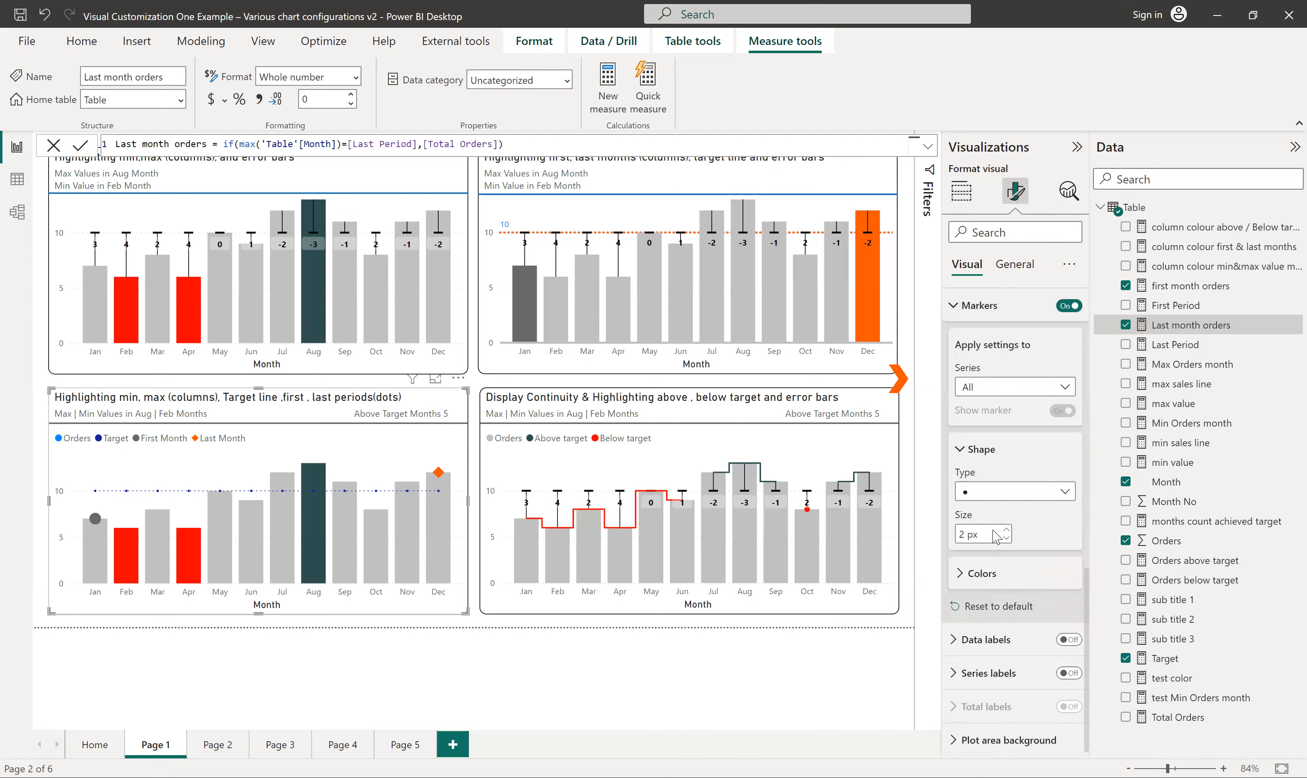
Review the marker type and size of the First Month series, then those of the Last Month series
{"action": "scroll", "coordinate": [991, 527], "scroll_direction": "up", "scroll_amount": 2}
{"action": "left_click", "coordinate": [988, 453]}
{"action": "left_click", "coordinate": [986, 510]}
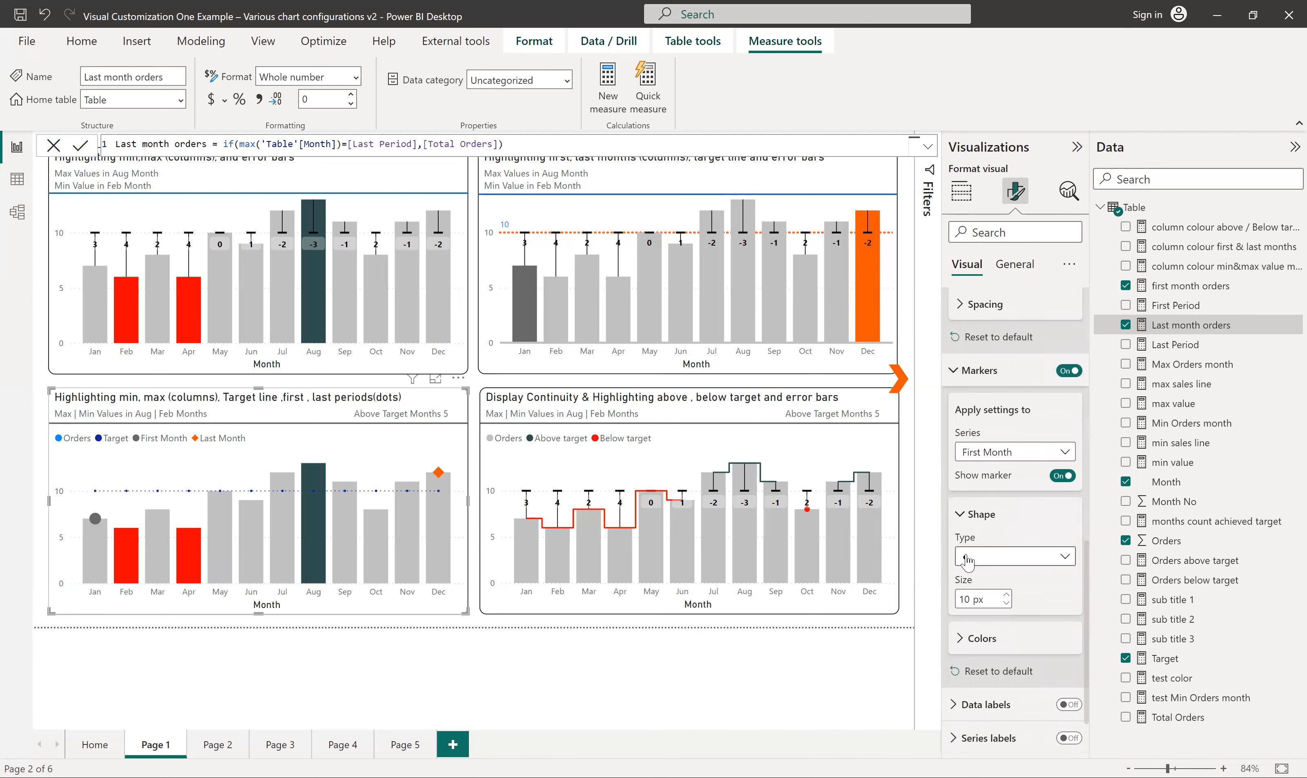
{"action": "left_click", "coordinate": [986, 454]}
{"action": "left_click", "coordinate": [987, 530]}
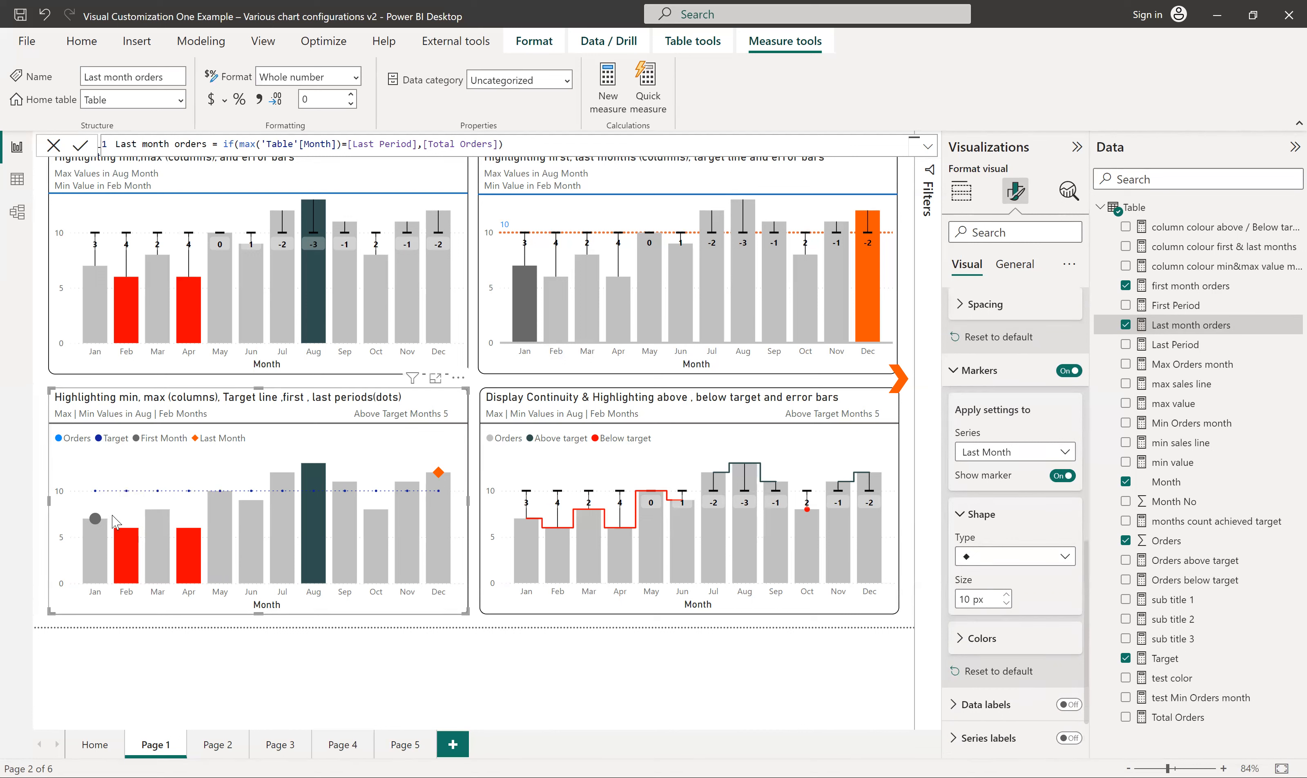
{"action": "mouse_move", "coordinate": [126, 543]}
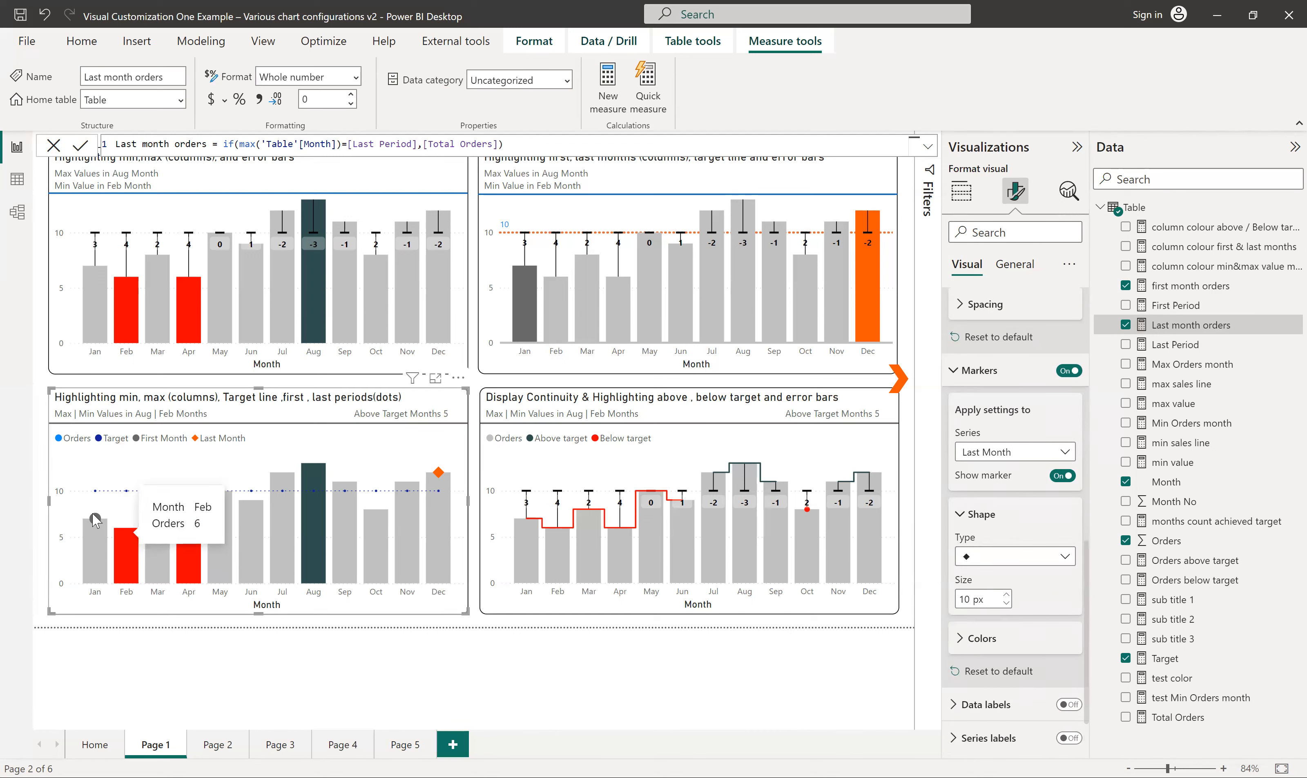
Set the First Month line's stroke width to 0 px, check the Last Month line's settings, and deselect the chart
{"action": "scroll", "coordinate": [979, 445], "scroll_direction": "up", "scroll_amount": 5}
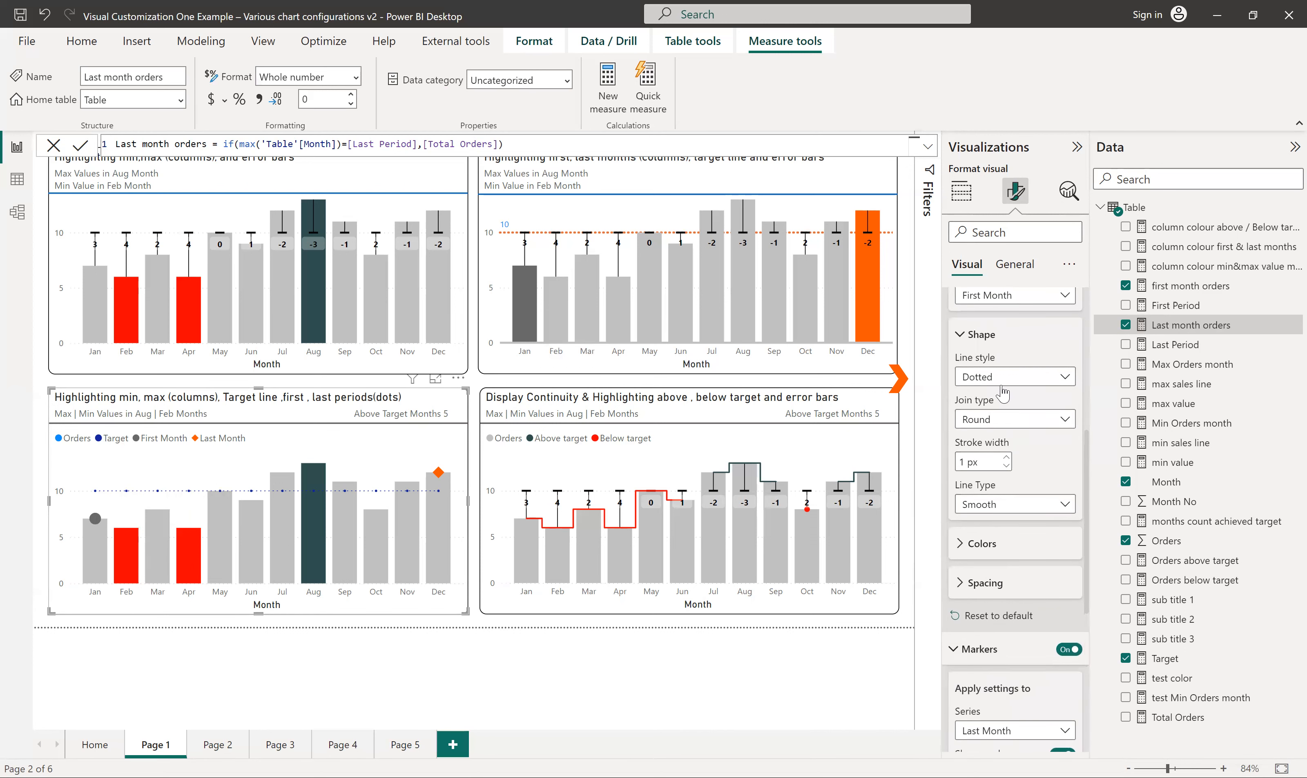
{"action": "scroll", "coordinate": [996, 382], "scroll_direction": "up", "scroll_amount": 2}
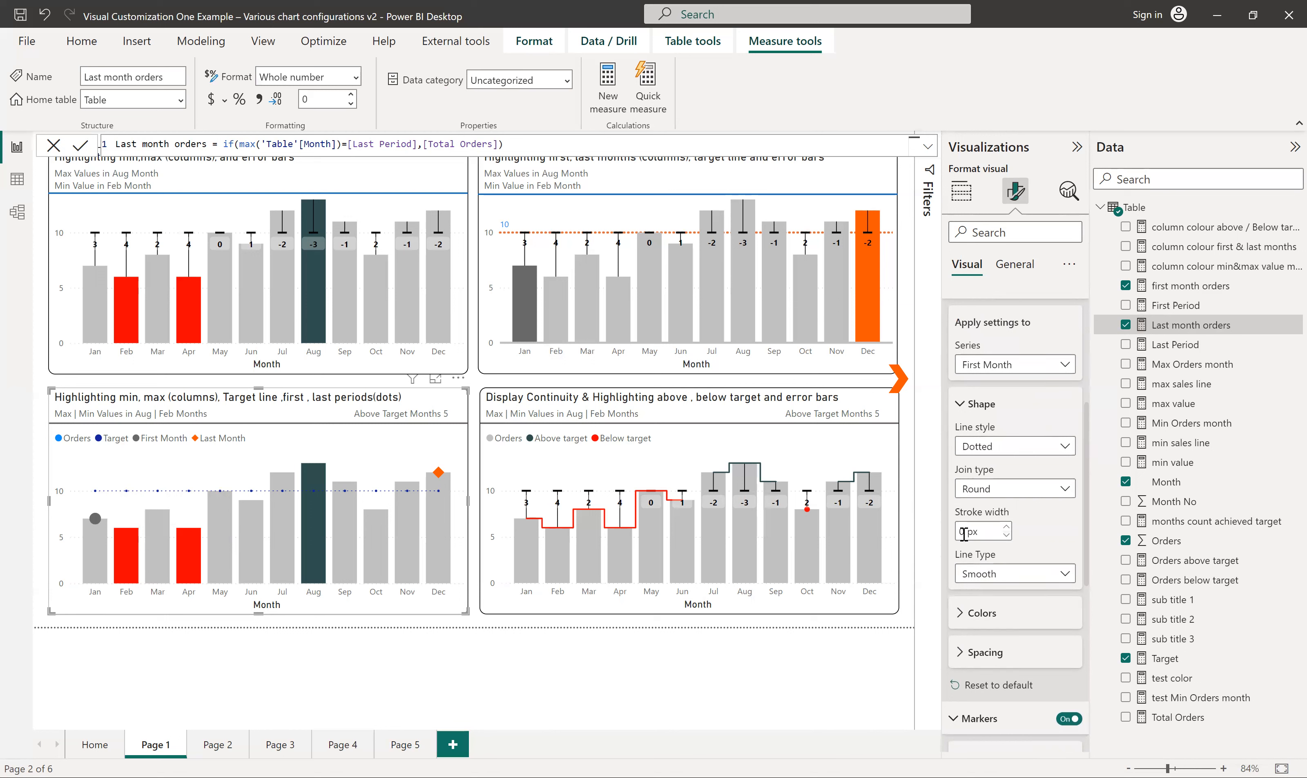
{"action": "left_click", "coordinate": [1004, 371]}
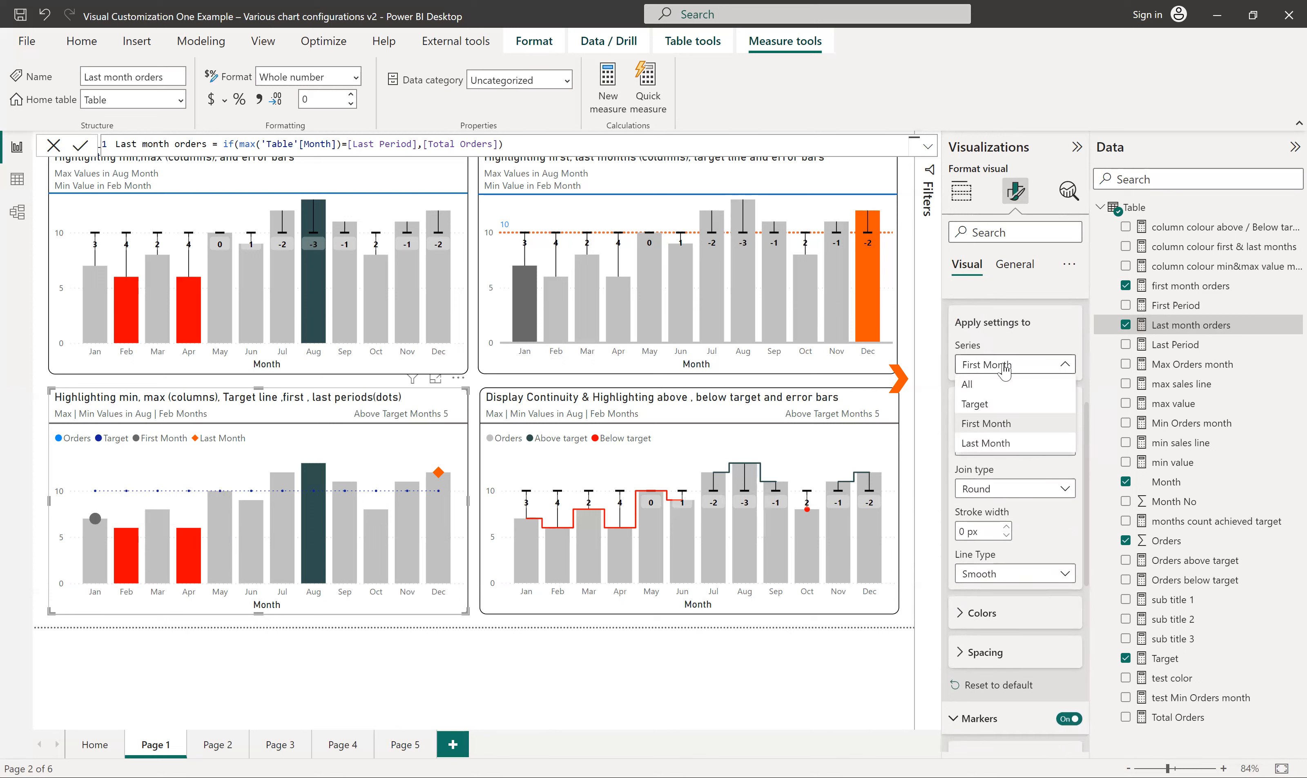
{"action": "left_click", "coordinate": [987, 443]}
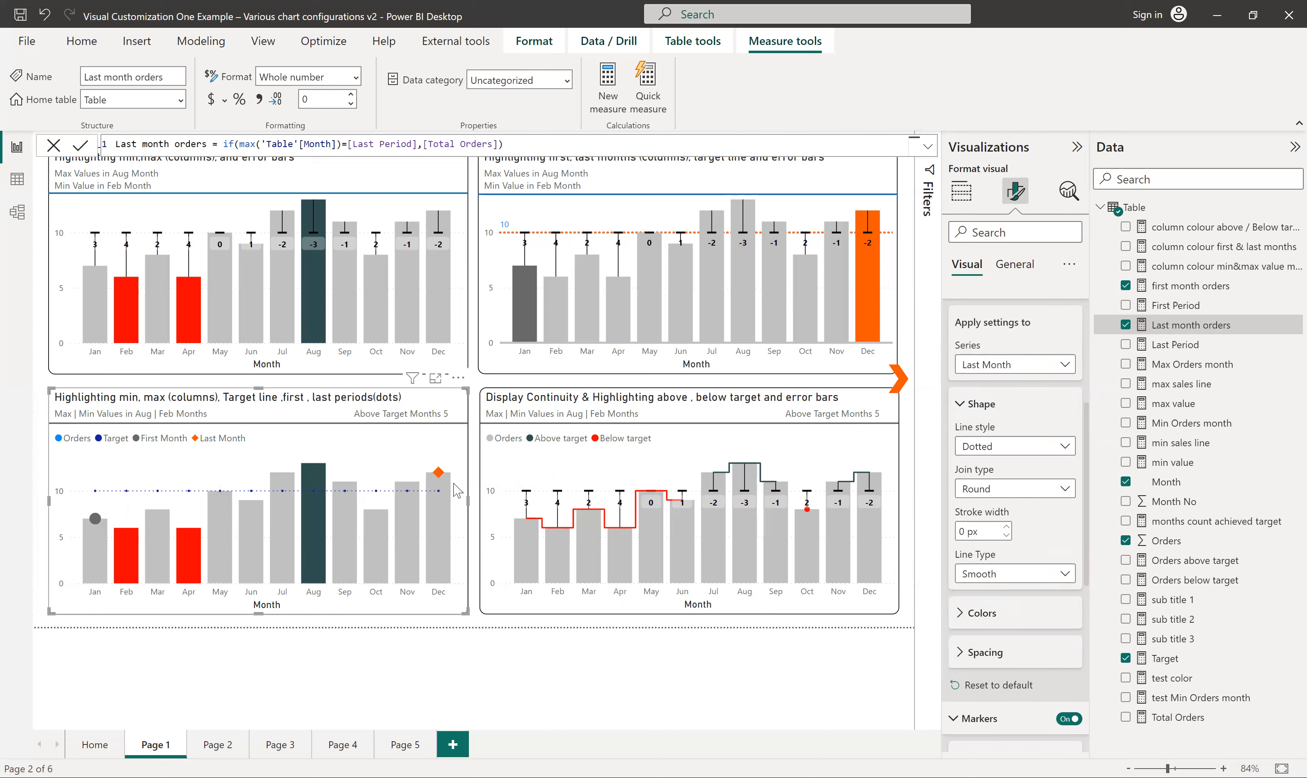
{"action": "left_click", "coordinate": [479, 627]}
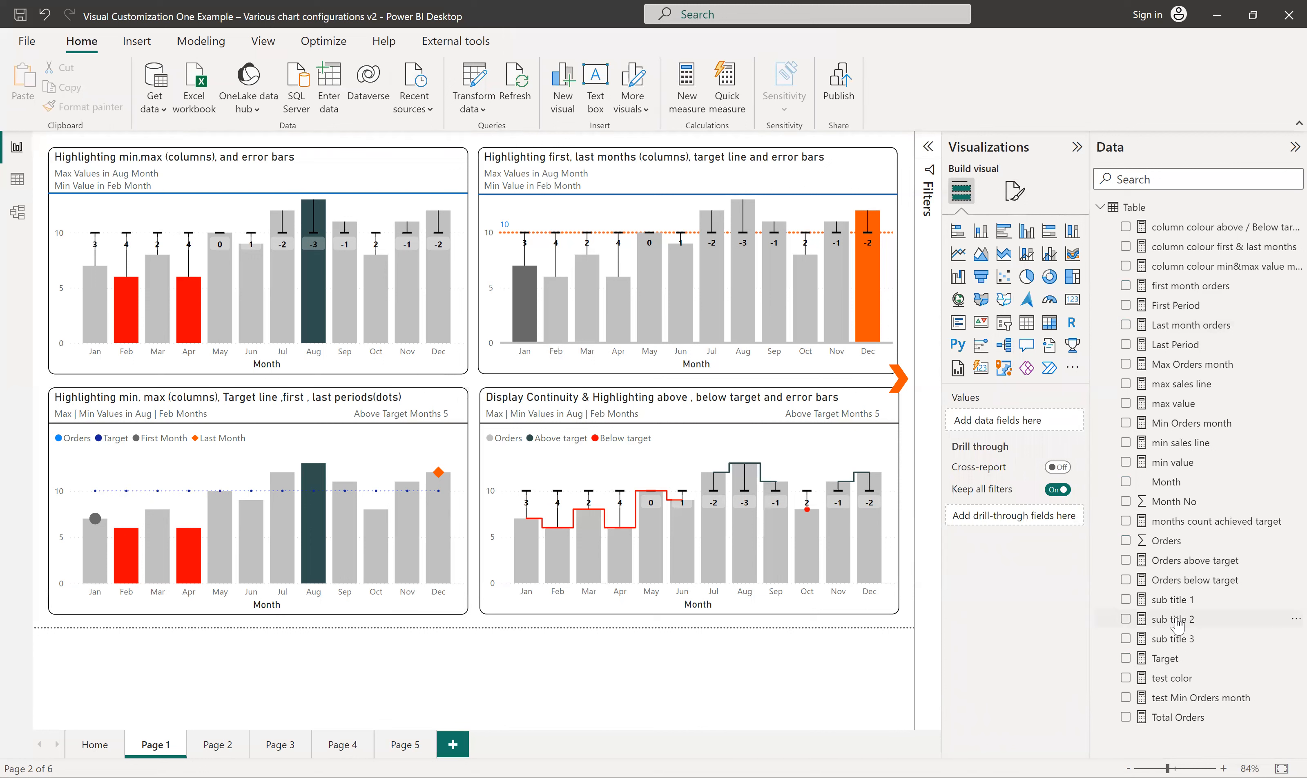
Examine the sub title 1 and sub title 2 formulas and the months count achieved target measure, leaving them unedited
{"action": "left_click", "coordinate": [1169, 600]}
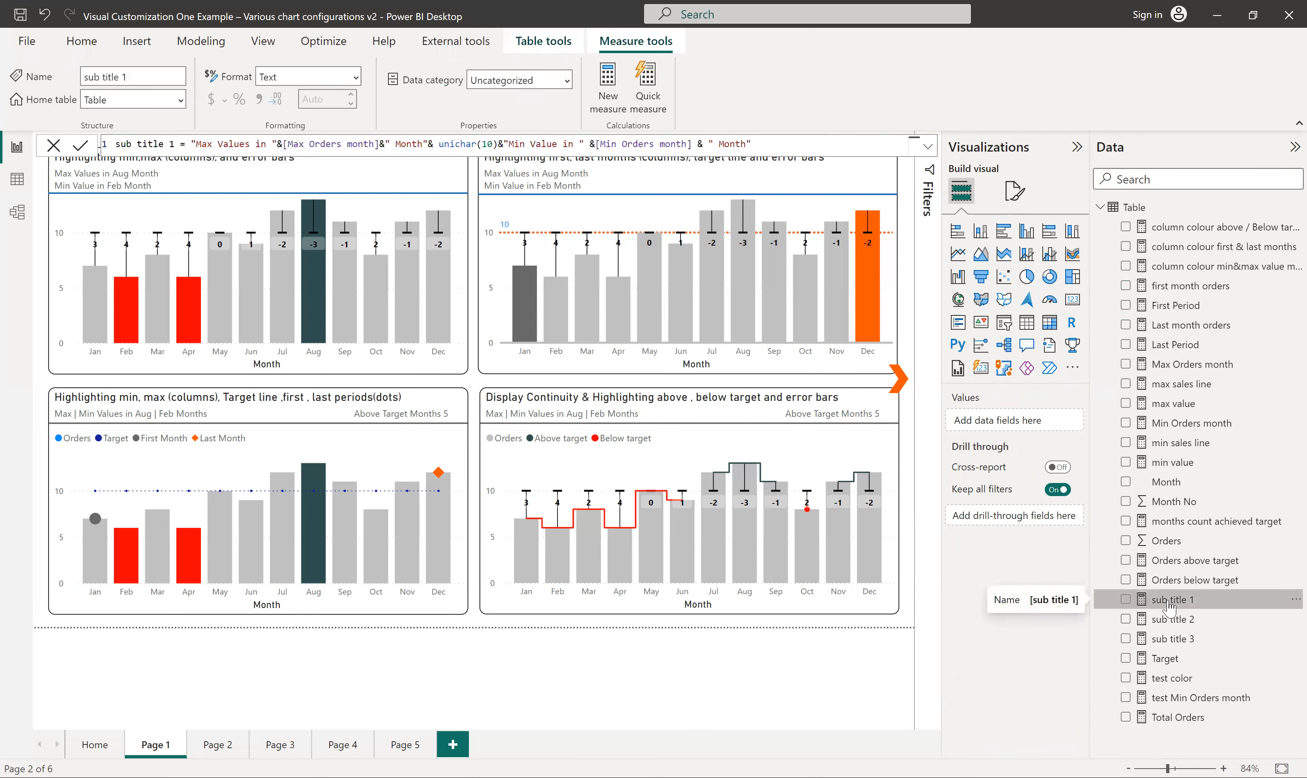
{"action": "left_click", "coordinate": [1174, 621]}
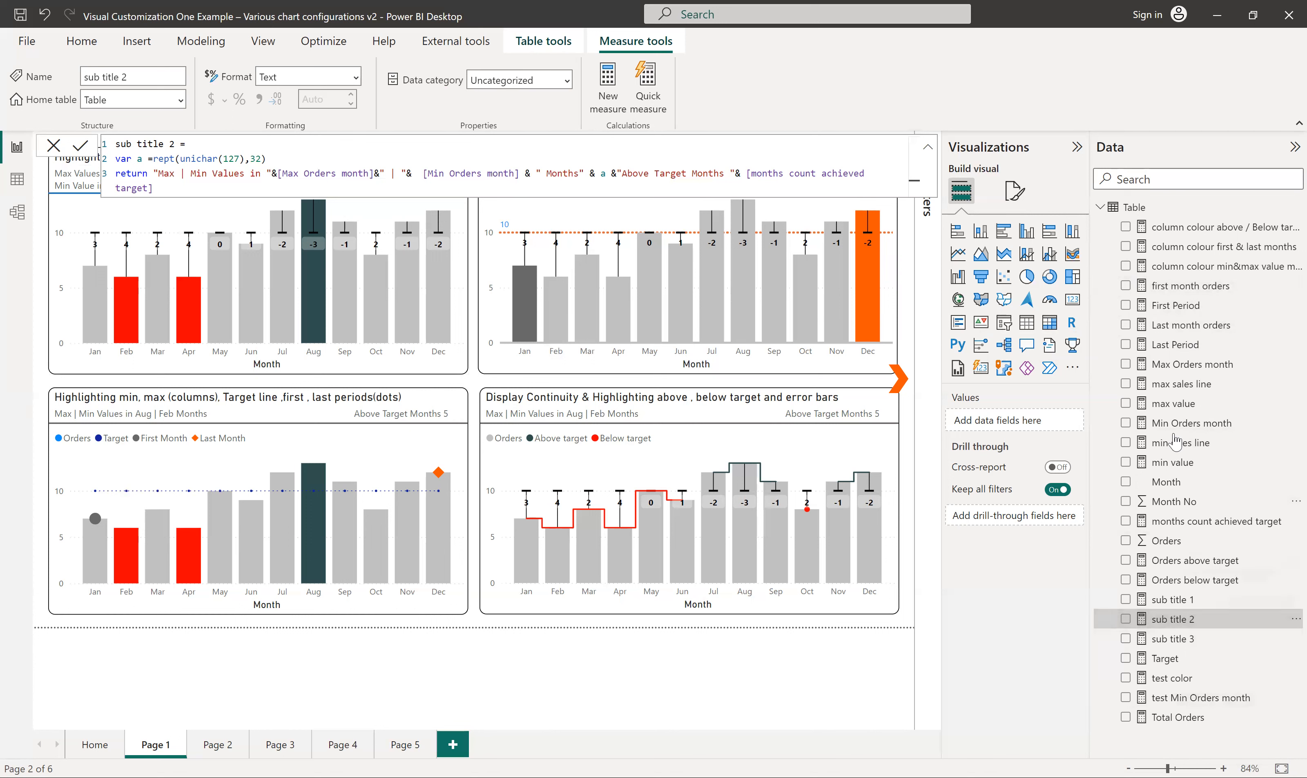
{"action": "left_click", "coordinate": [1201, 522]}
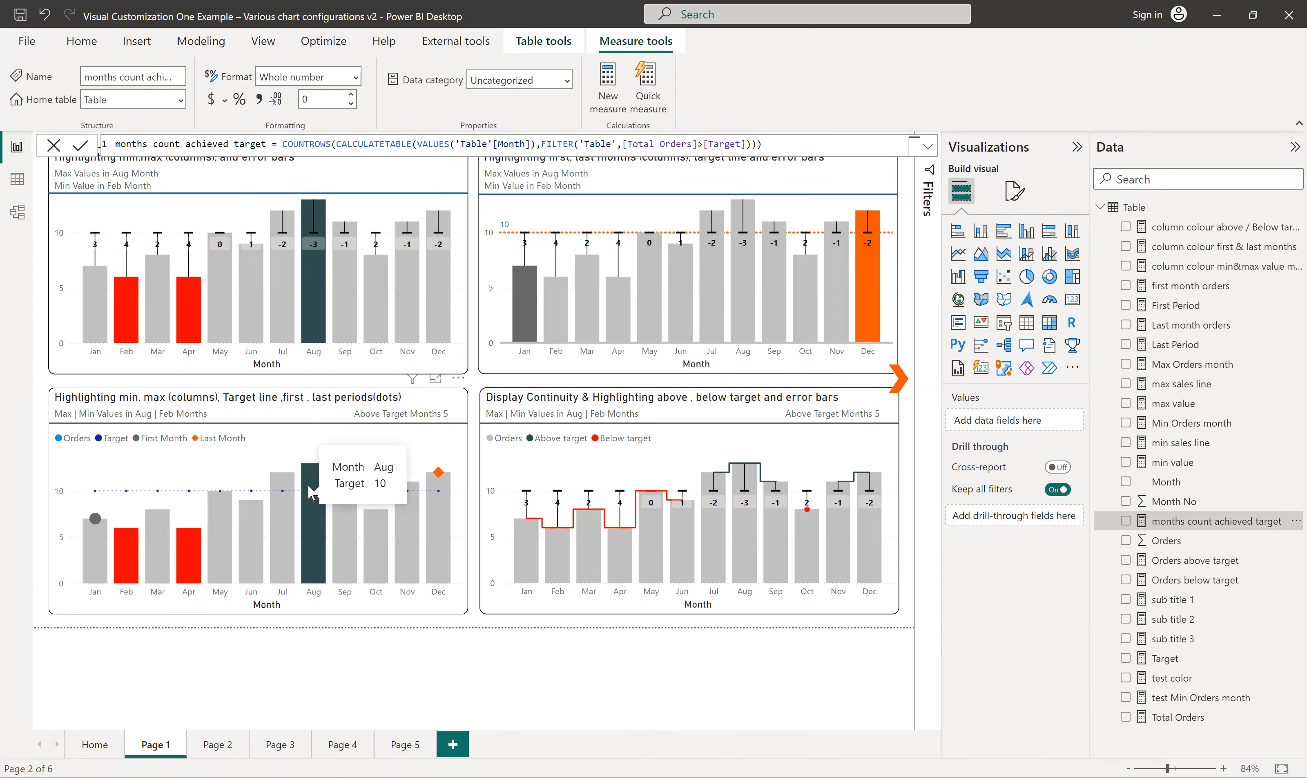
{"action": "mouse_move", "coordinate": [312, 470]}
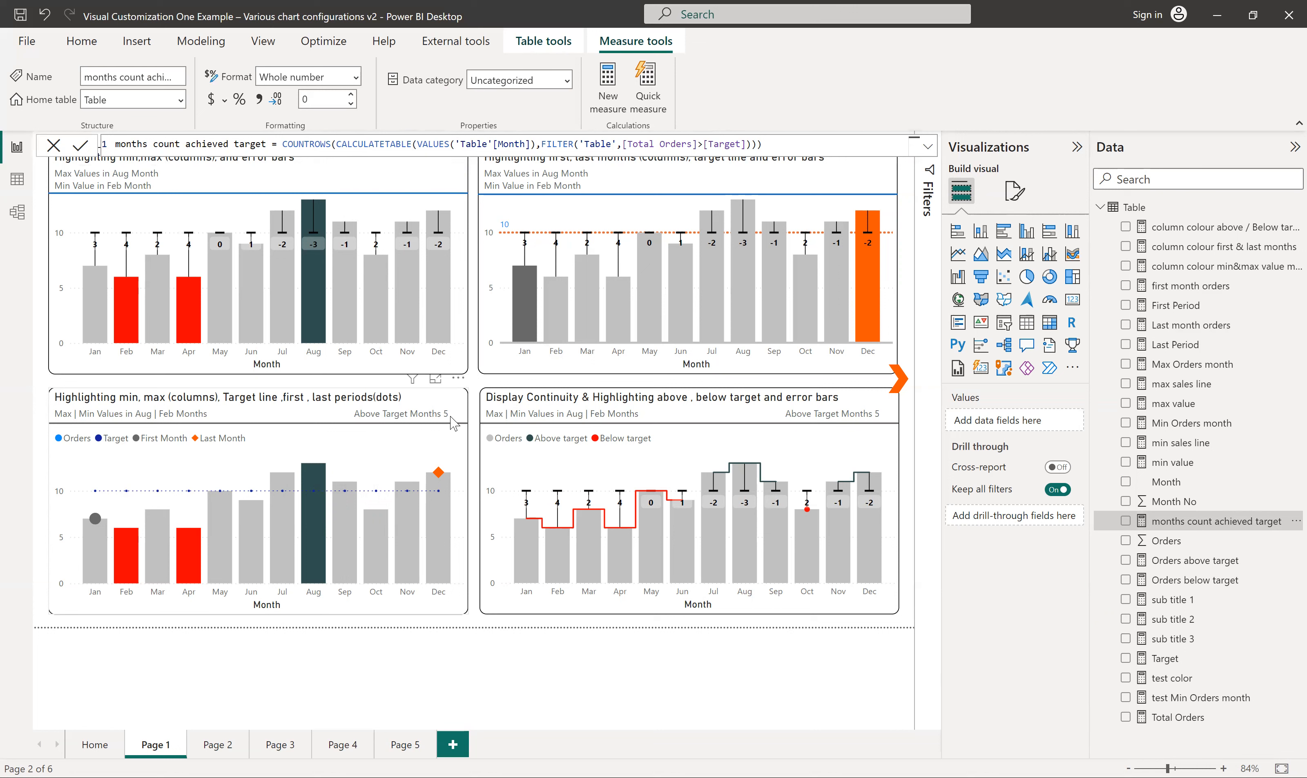
{"action": "left_click", "coordinate": [53, 144]}
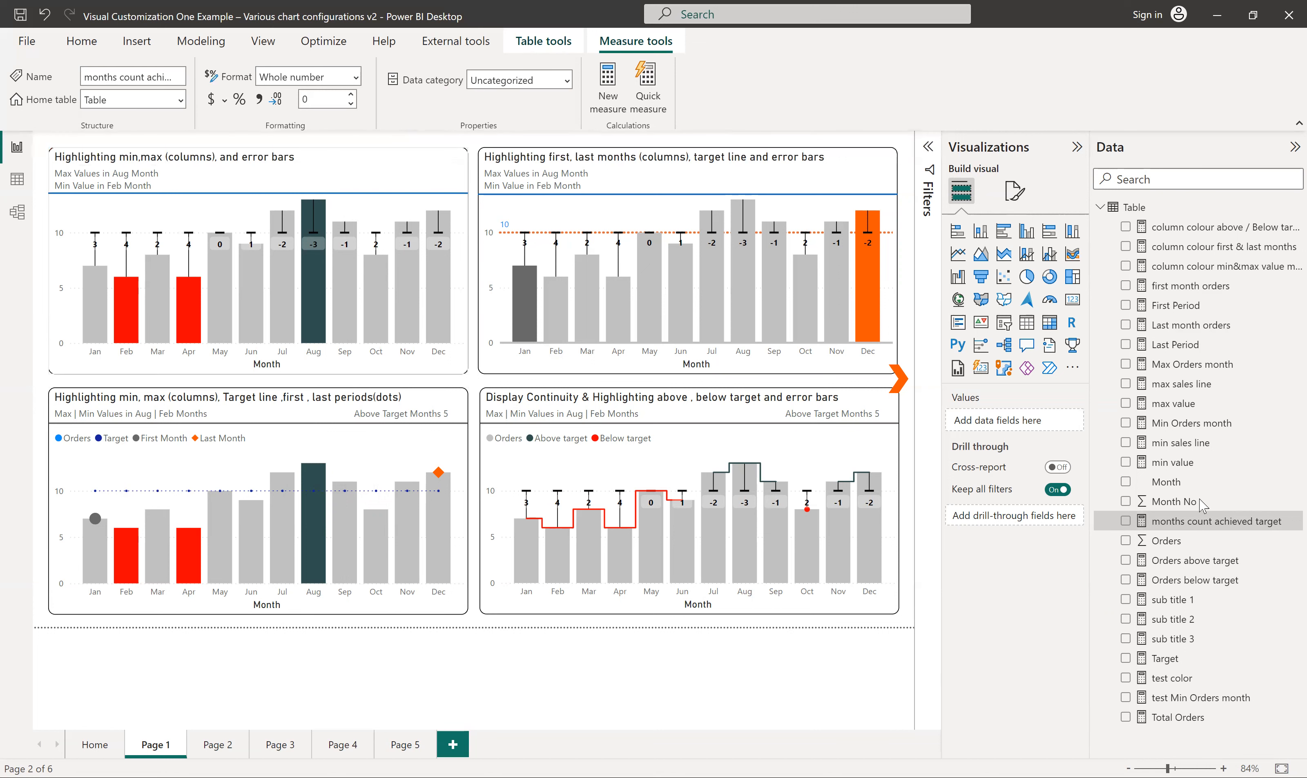
Re-examine the sub title 2 formula with its rept(unichar(127),32) spacing variable, then revisit the sub title 1 formula
{"action": "left_click", "coordinate": [1174, 618]}
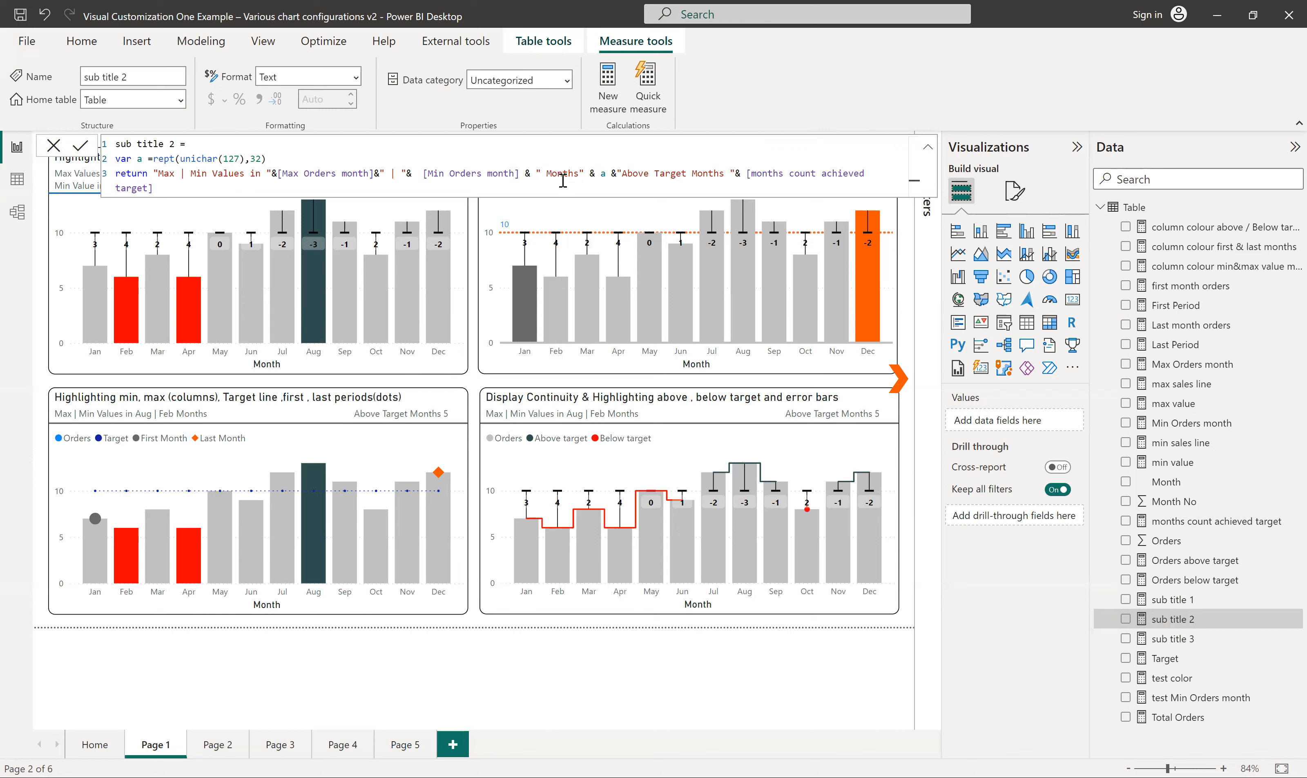
{"action": "left_click", "coordinate": [586, 174]}
{"action": "left_click", "coordinate": [473, 428]}
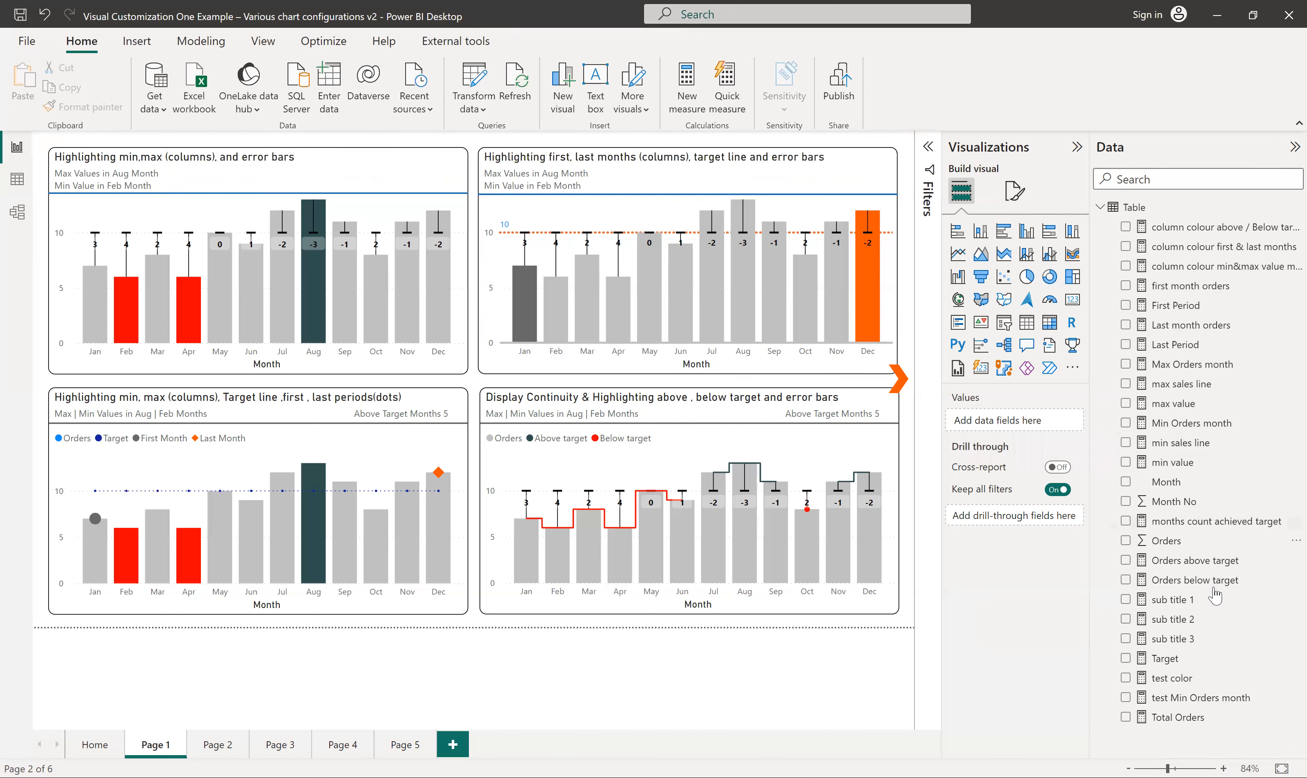
{"action": "left_click", "coordinate": [1188, 600]}
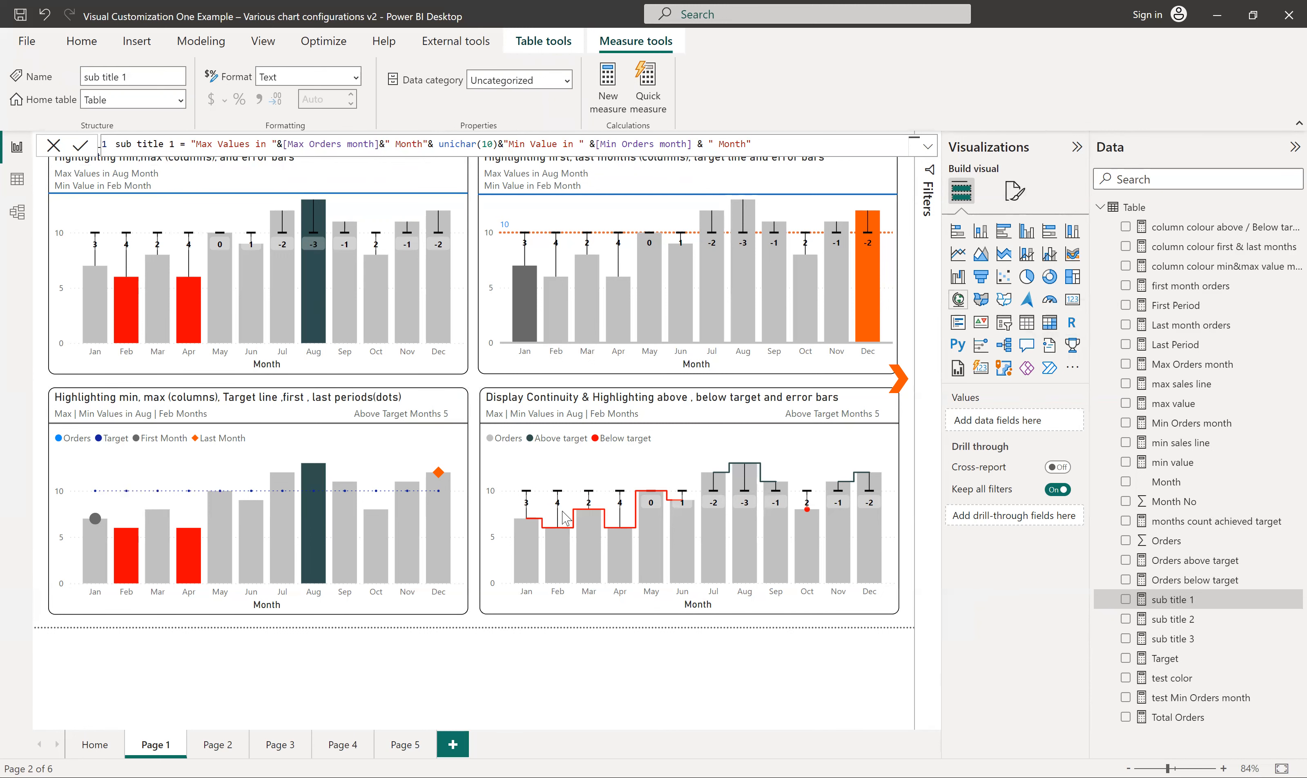
Inspect the title and measure-driven subtitle settings of the chart with the target line and first and last period dots, leaving them unedited
{"action": "left_click", "coordinate": [451, 614]}
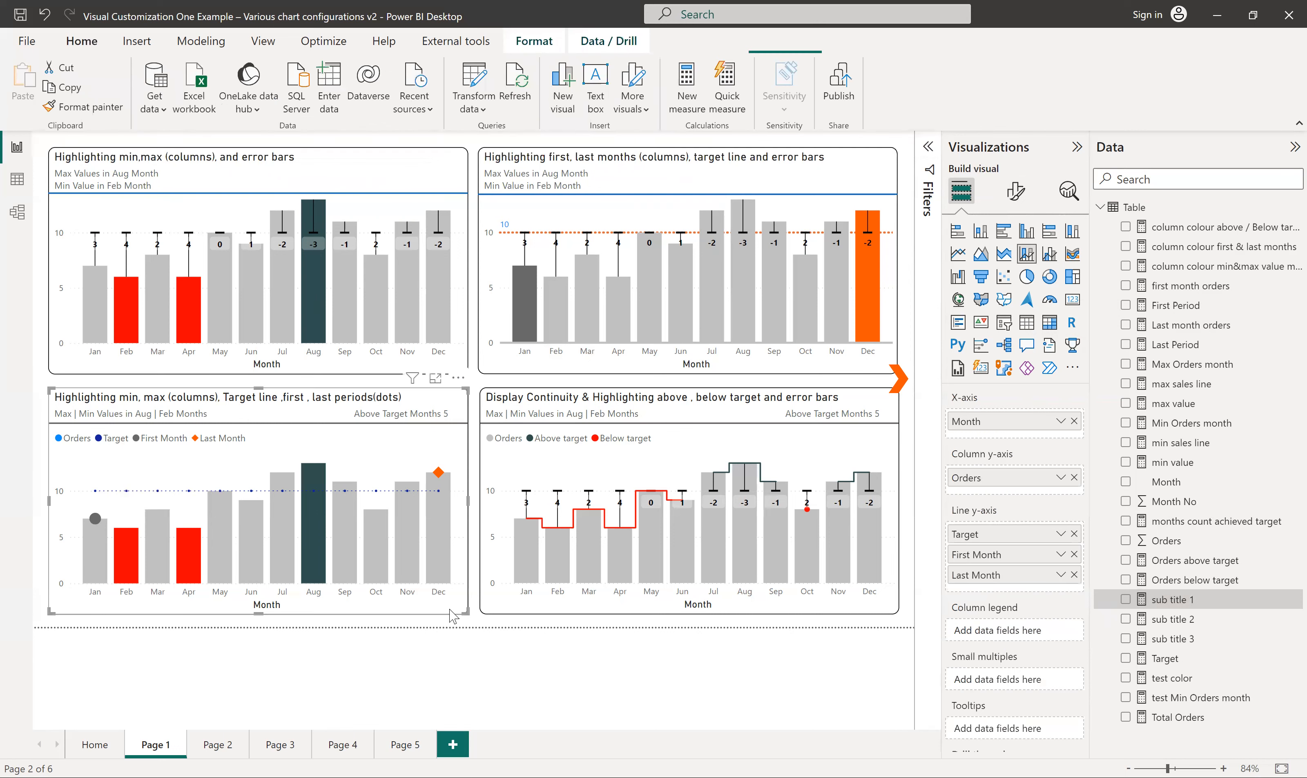
{"action": "left_click", "coordinate": [1016, 191]}
{"action": "left_click", "coordinate": [1013, 264]}
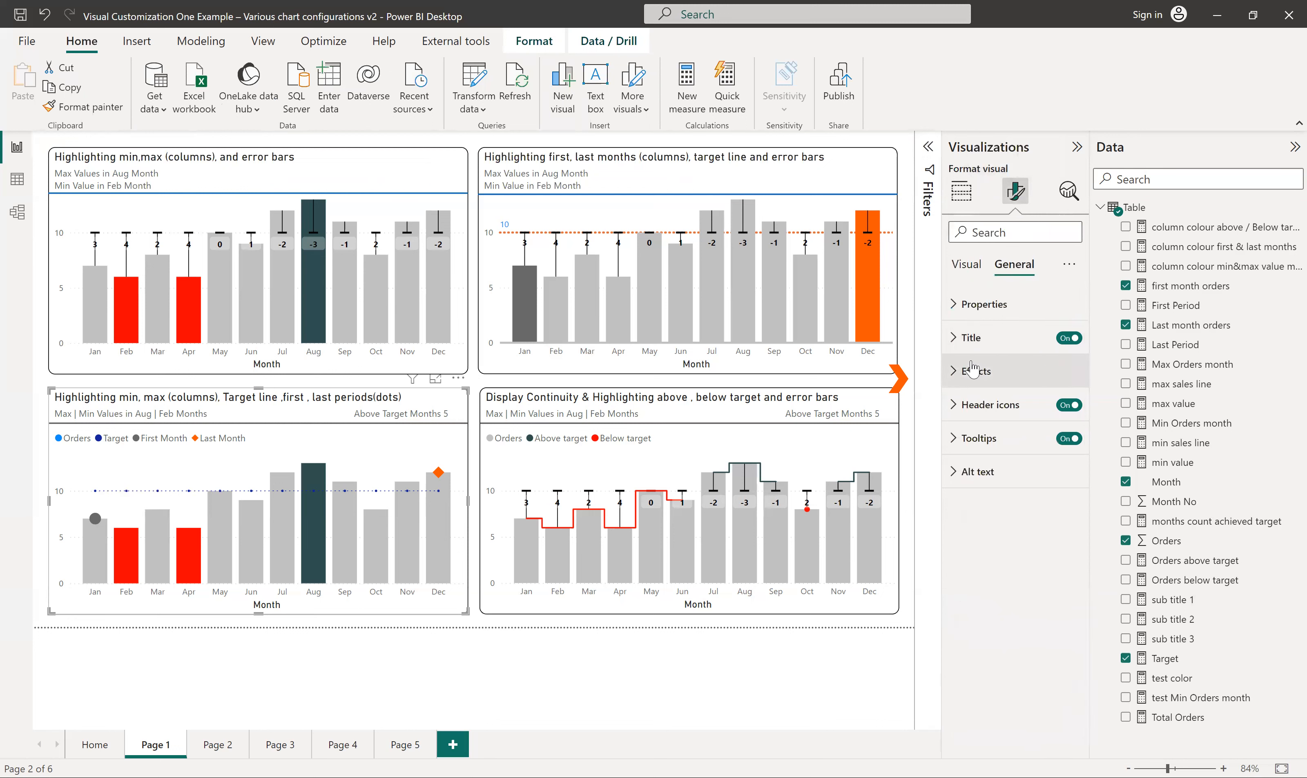
{"action": "left_click", "coordinate": [953, 340]}
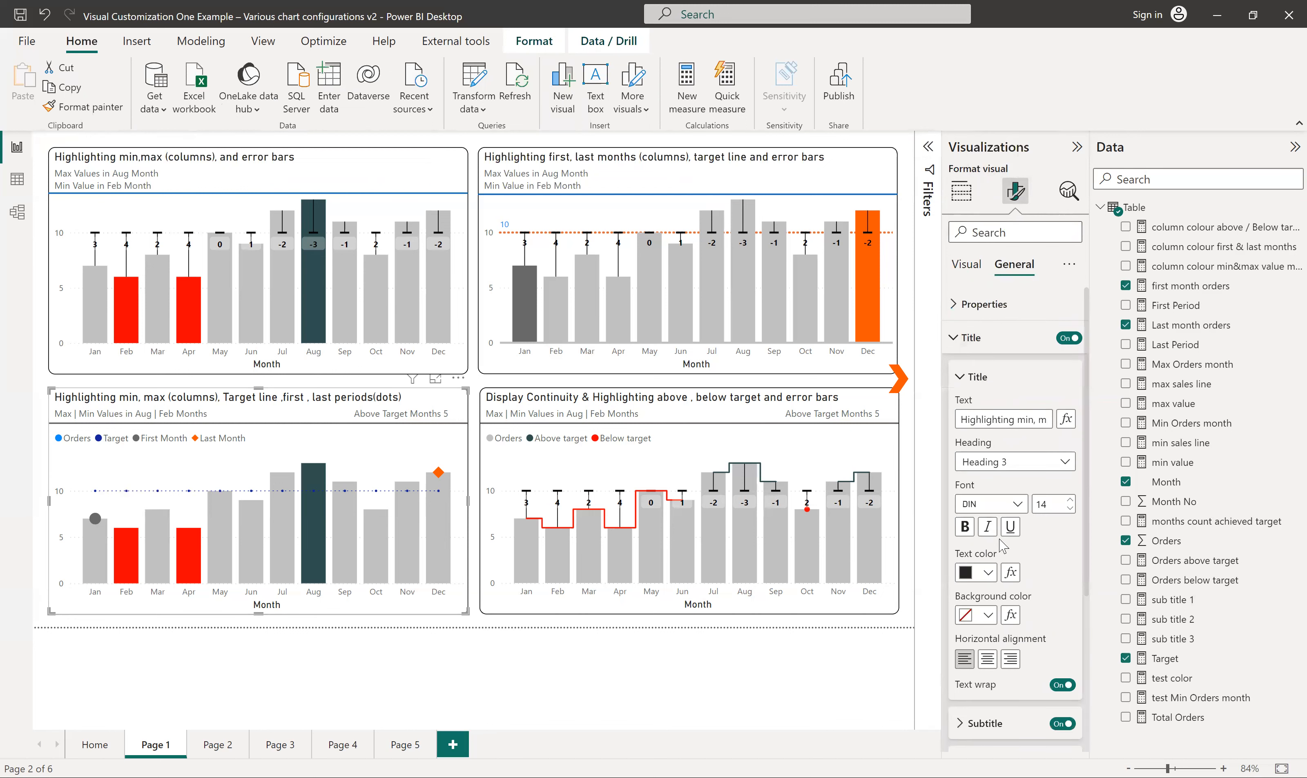
{"action": "scroll", "coordinate": [972, 525], "scroll_direction": "down", "scroll_amount": 3}
{"action": "left_click", "coordinate": [972, 527]}
{"action": "scroll", "coordinate": [969, 467], "scroll_direction": "down", "scroll_amount": 3}
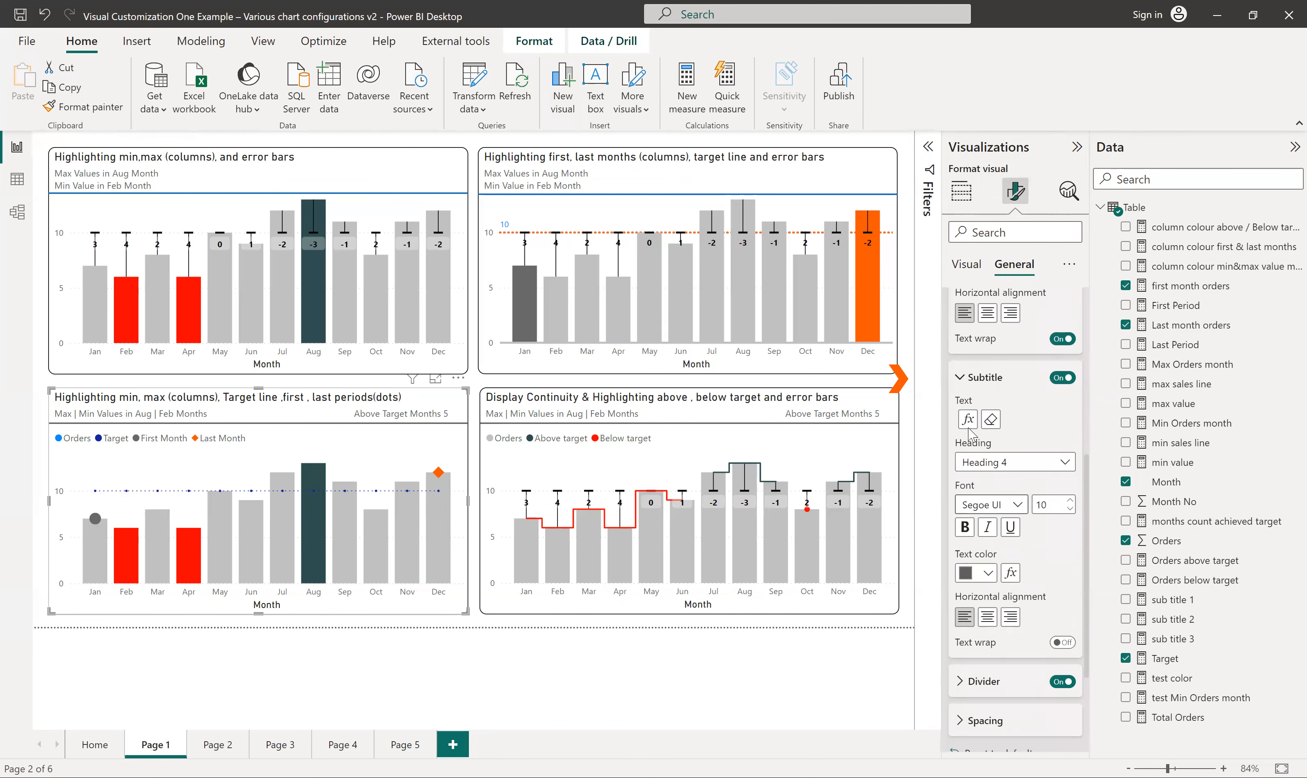
{"action": "left_click", "coordinate": [968, 418]}
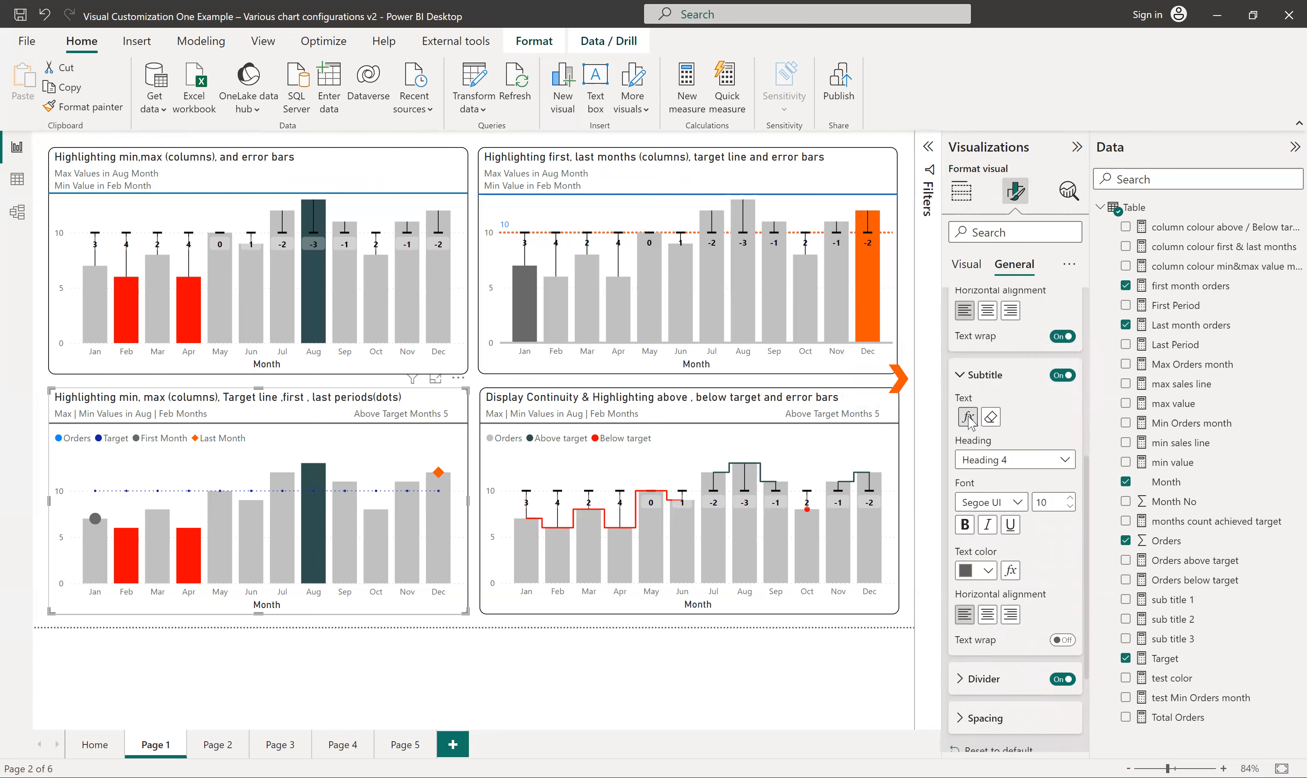
{"action": "left_click", "coordinate": [927, 629]}
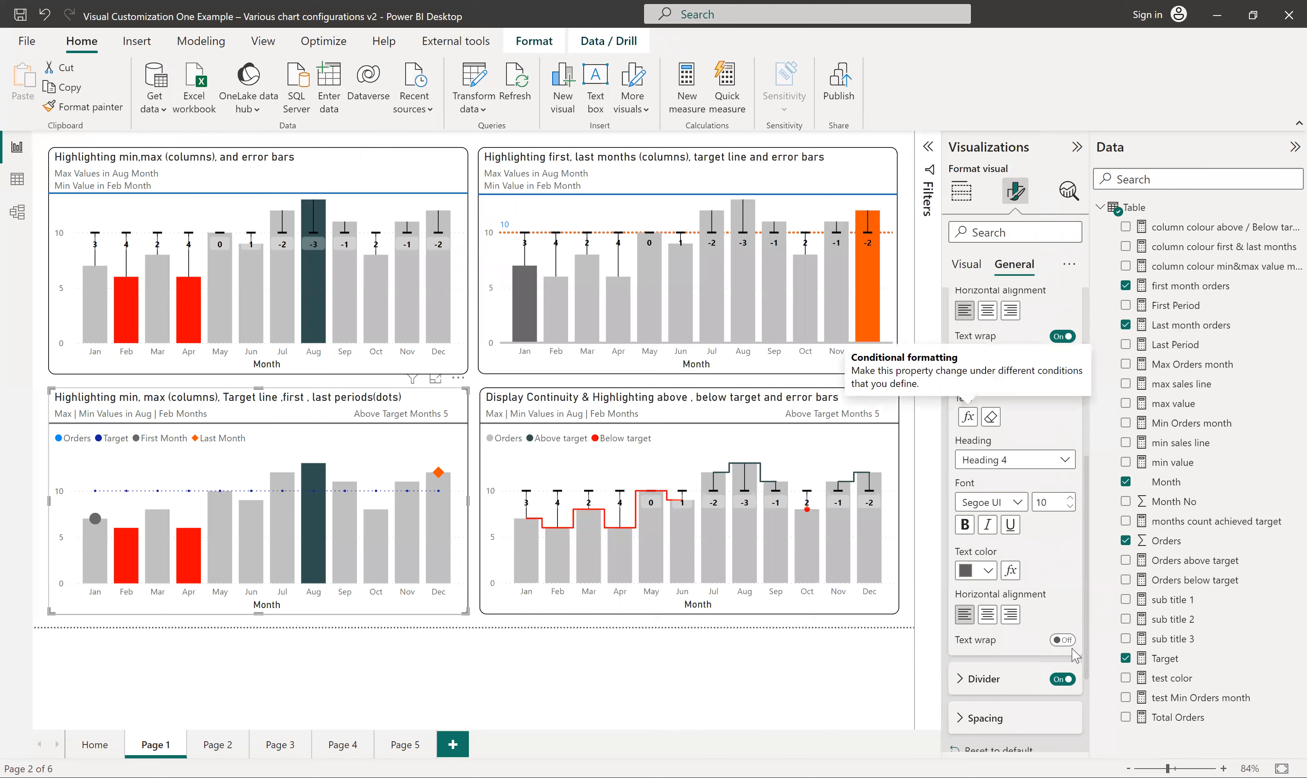
{"action": "left_click", "coordinate": [480, 626]}
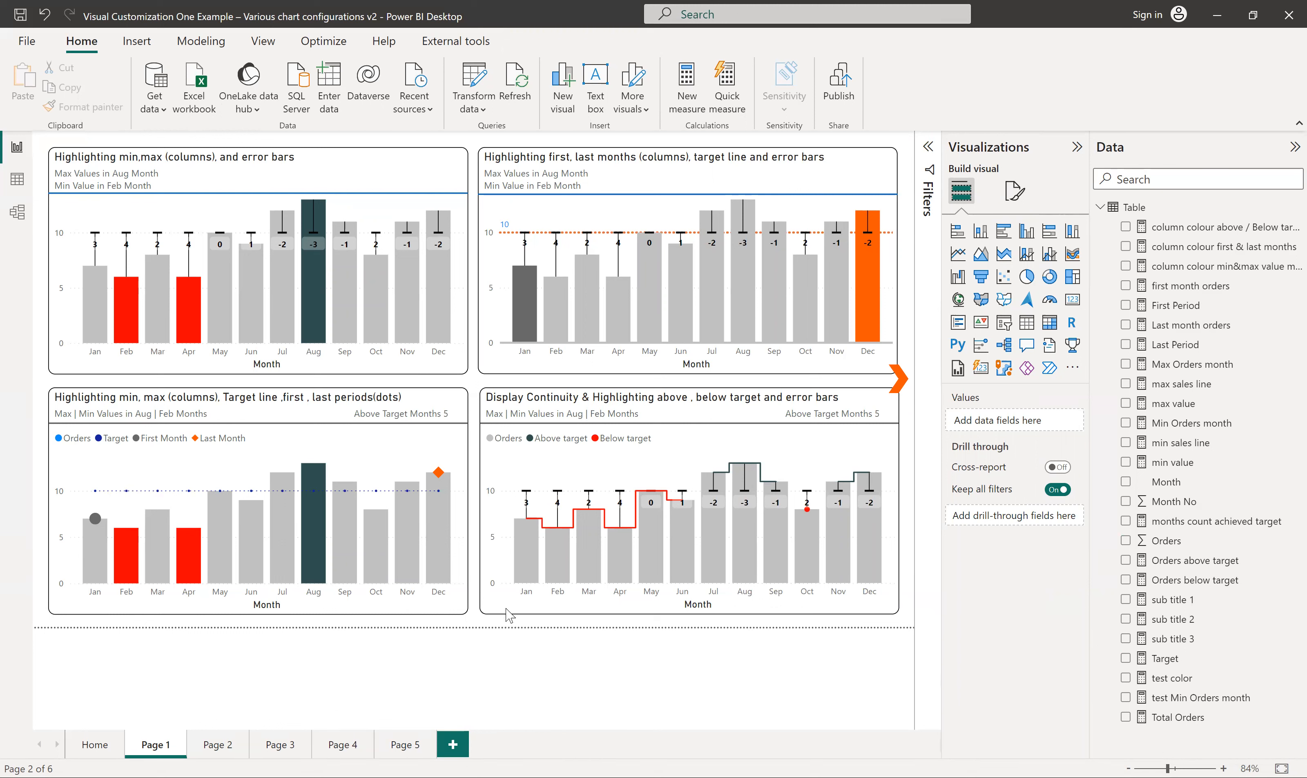
Examine the Orders above target and Orders below target formulas behind the Display Continuity chart's lines
{"action": "left_click", "coordinate": [876, 610]}
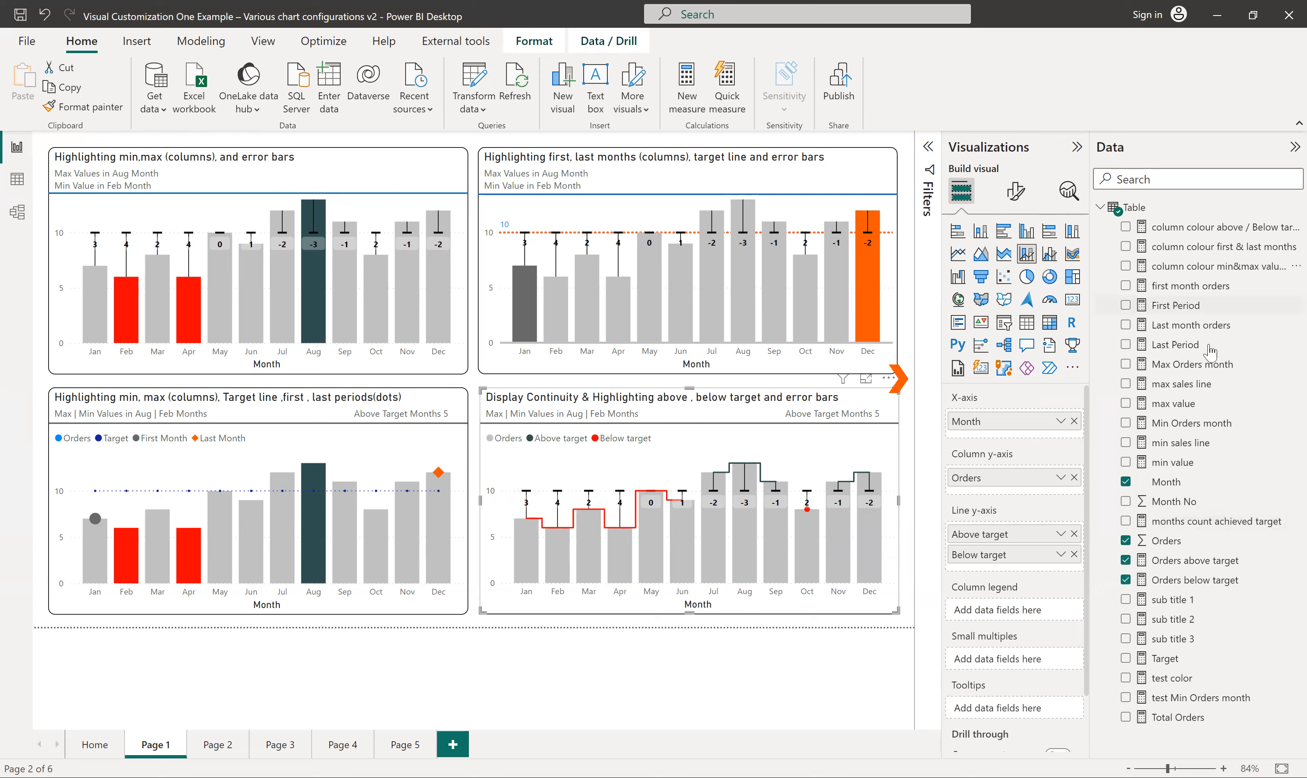
{"action": "left_click", "coordinate": [1190, 562]}
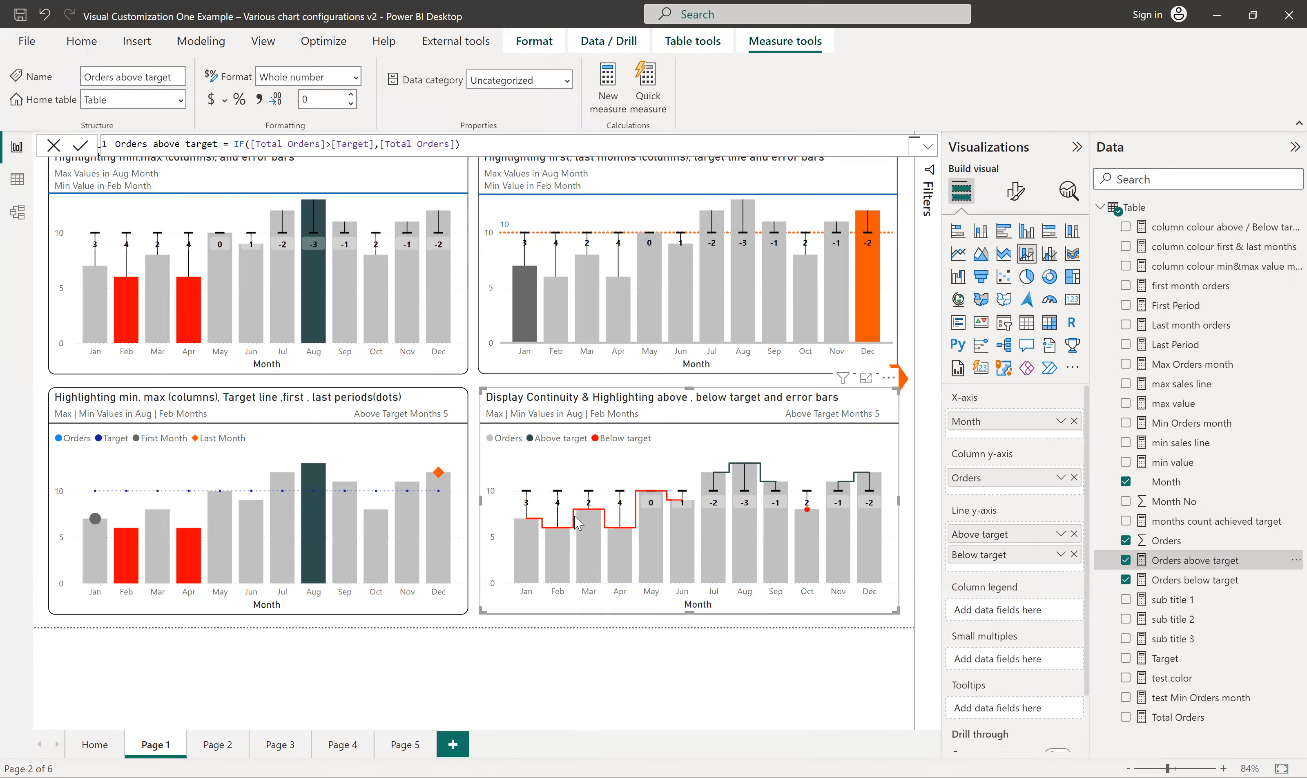
{"action": "mouse_move", "coordinate": [578, 523]}
{"action": "left_click", "coordinate": [1184, 583]}
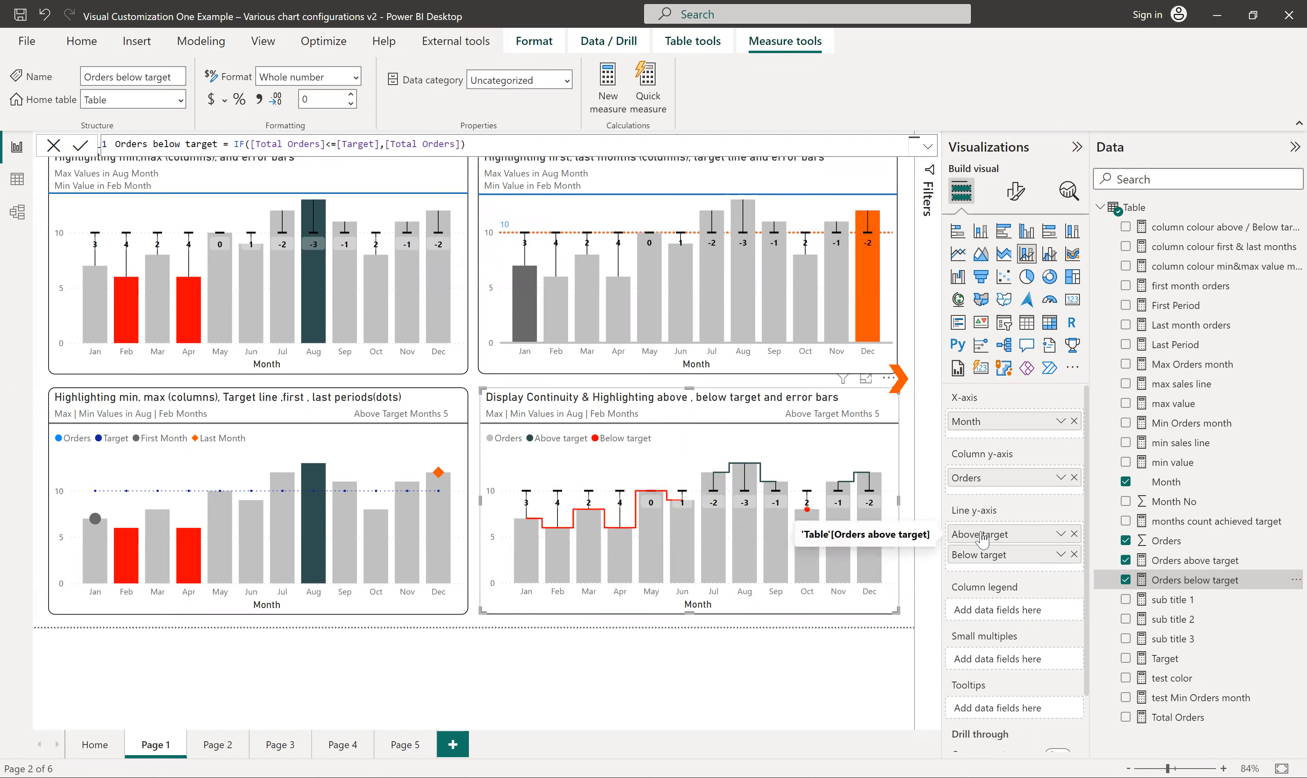
Try the Smooth line type on all lines of the Display Continuity chart, restore Step, and deselect the chart
{"action": "left_click", "coordinate": [1016, 194]}
{"action": "left_click", "coordinate": [1001, 570]}
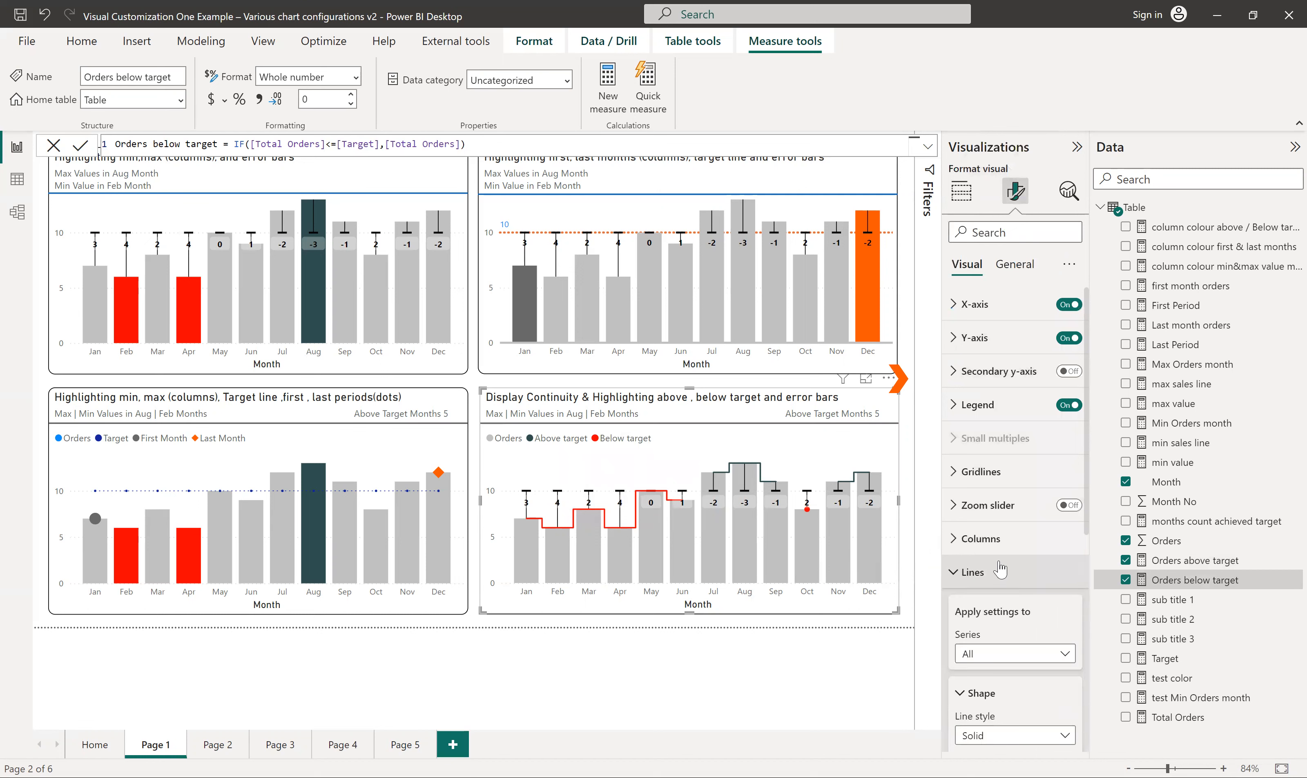
{"action": "scroll", "coordinate": [1001, 570], "scroll_direction": "down", "scroll_amount": 4}
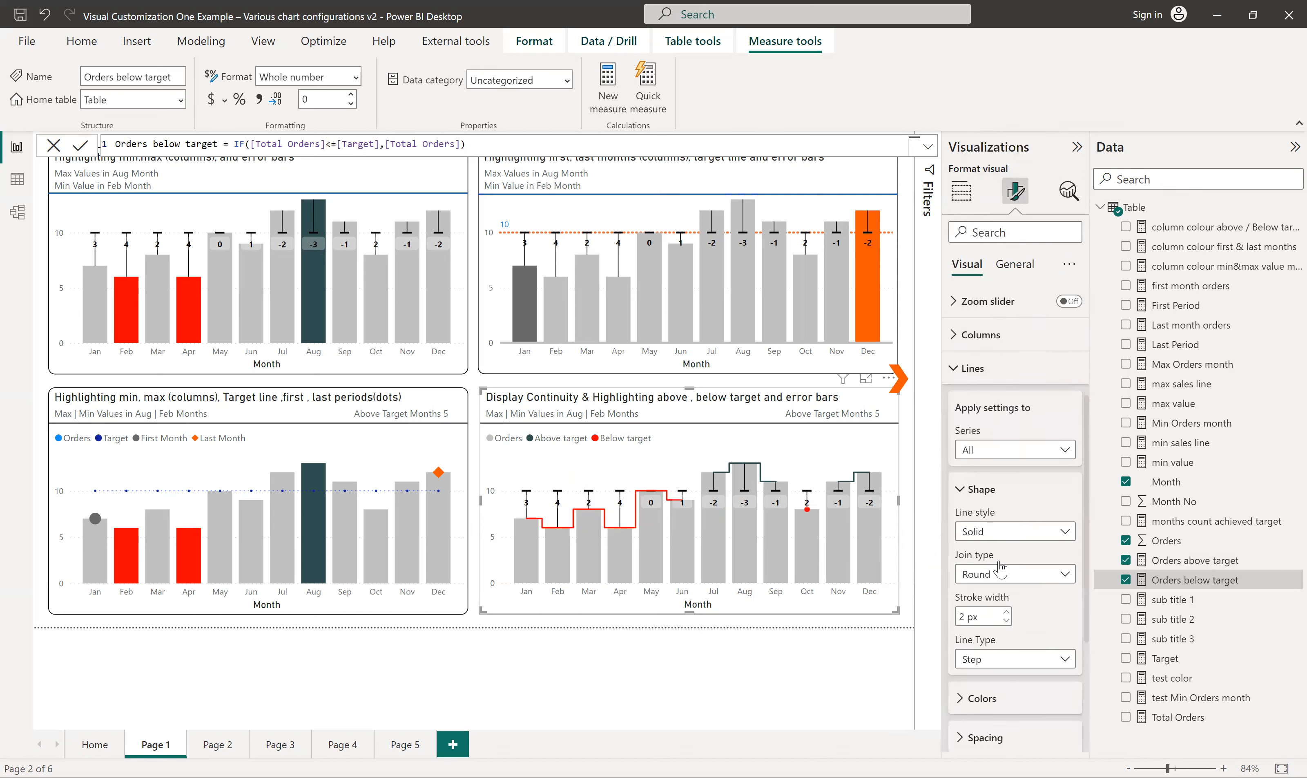
{"action": "left_click", "coordinate": [985, 657]}
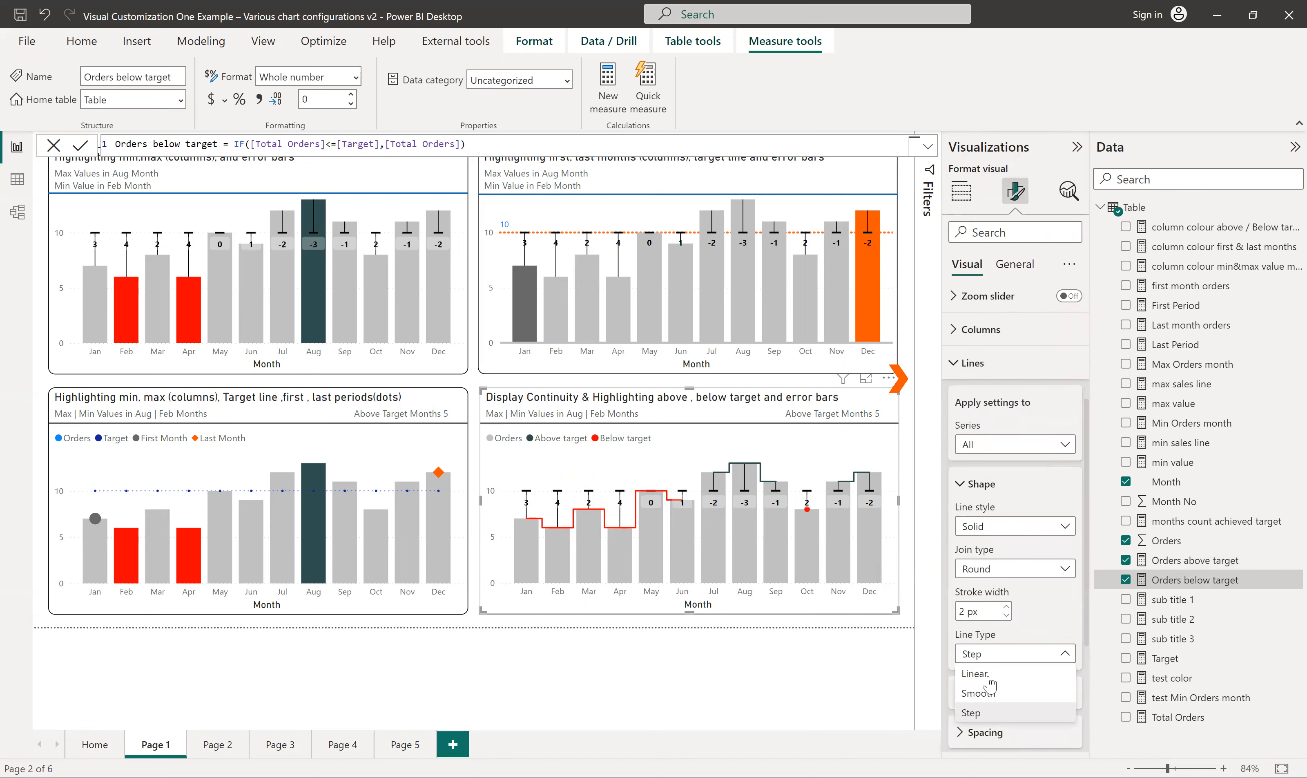
{"action": "left_click", "coordinate": [971, 694]}
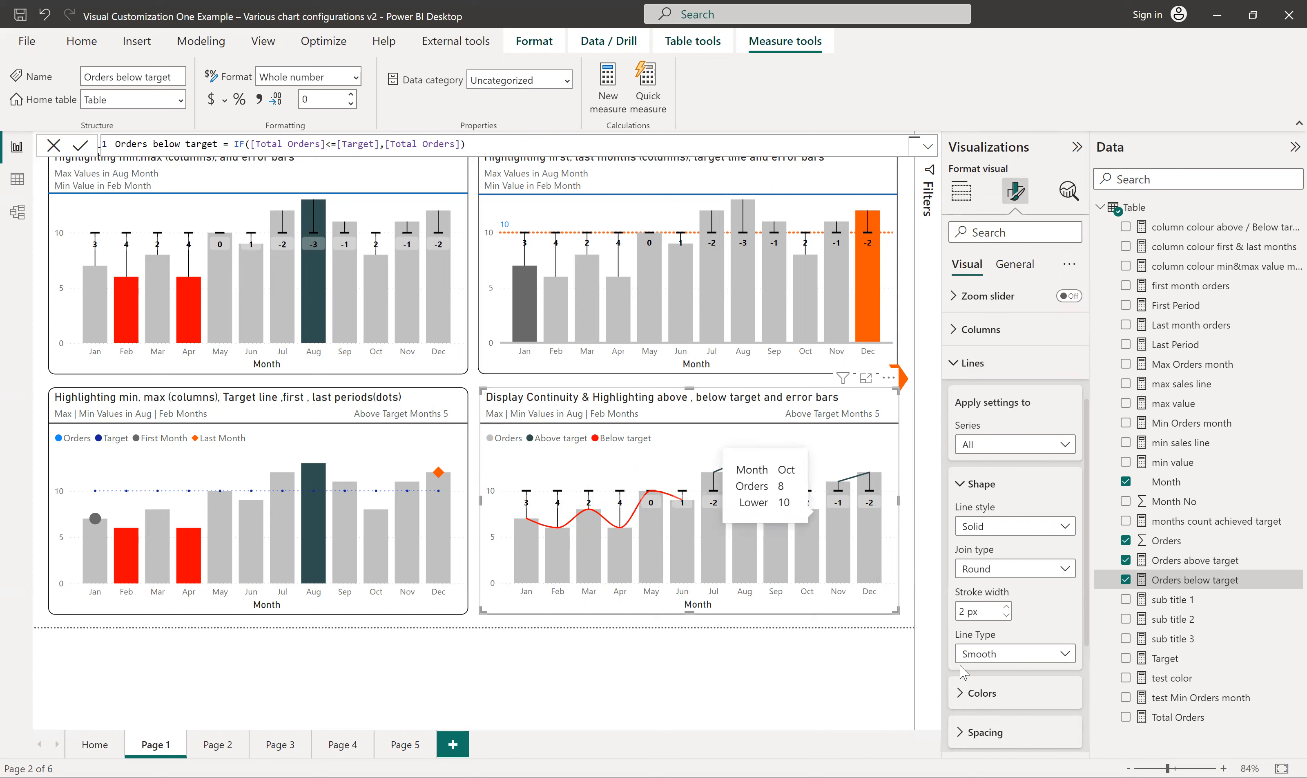
{"action": "left_click", "coordinate": [979, 655]}
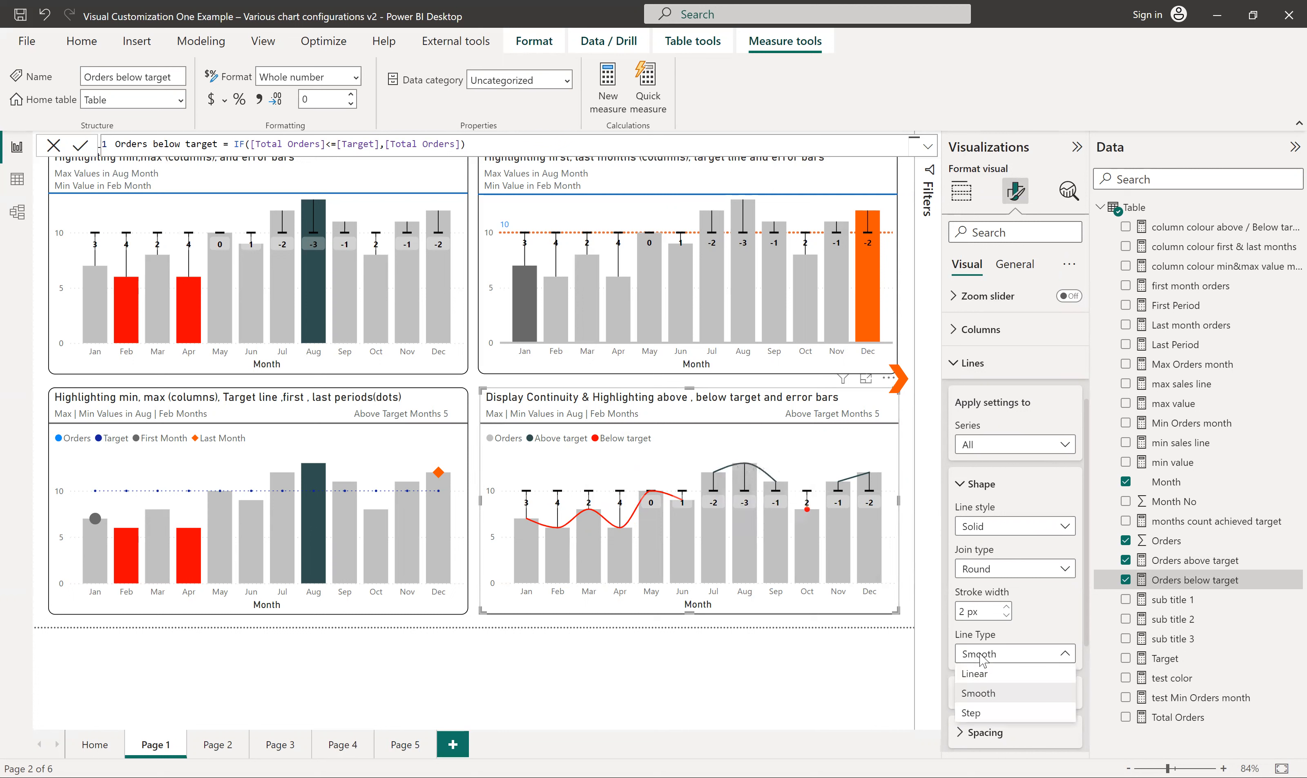
{"action": "key", "text": "Escape"}
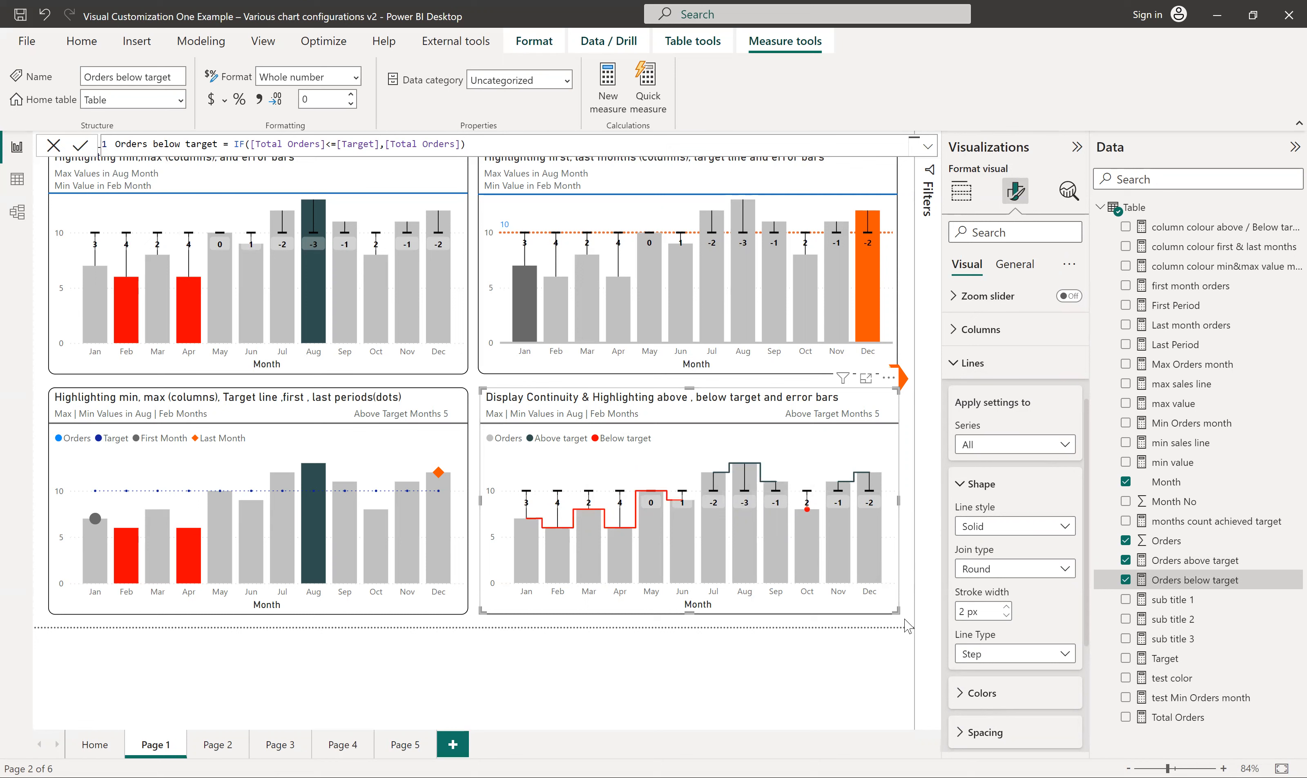
{"action": "left_click", "coordinate": [908, 604]}
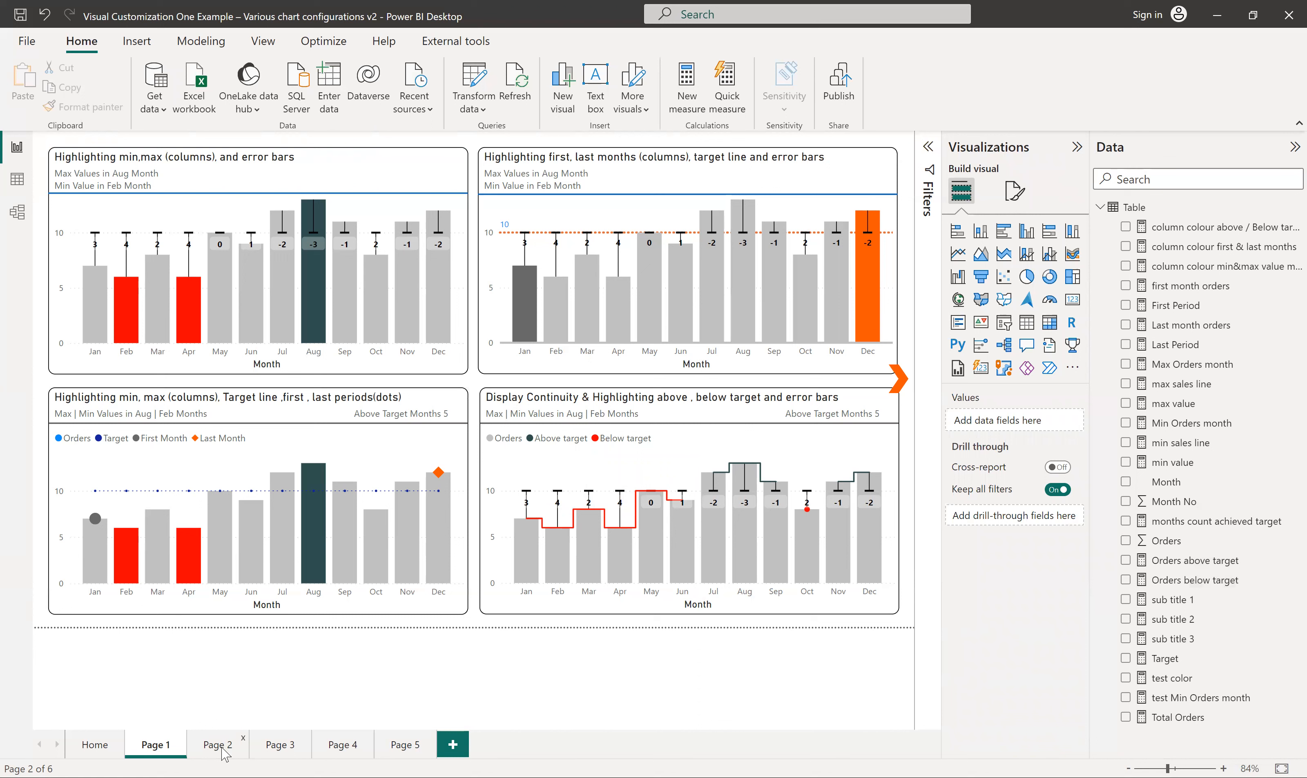
Look over the chart variations on Page 3, Page 4 and Page 5, and return to Page 1
{"action": "left_click", "coordinate": [277, 747]}
{"action": "left_click", "coordinate": [343, 749]}
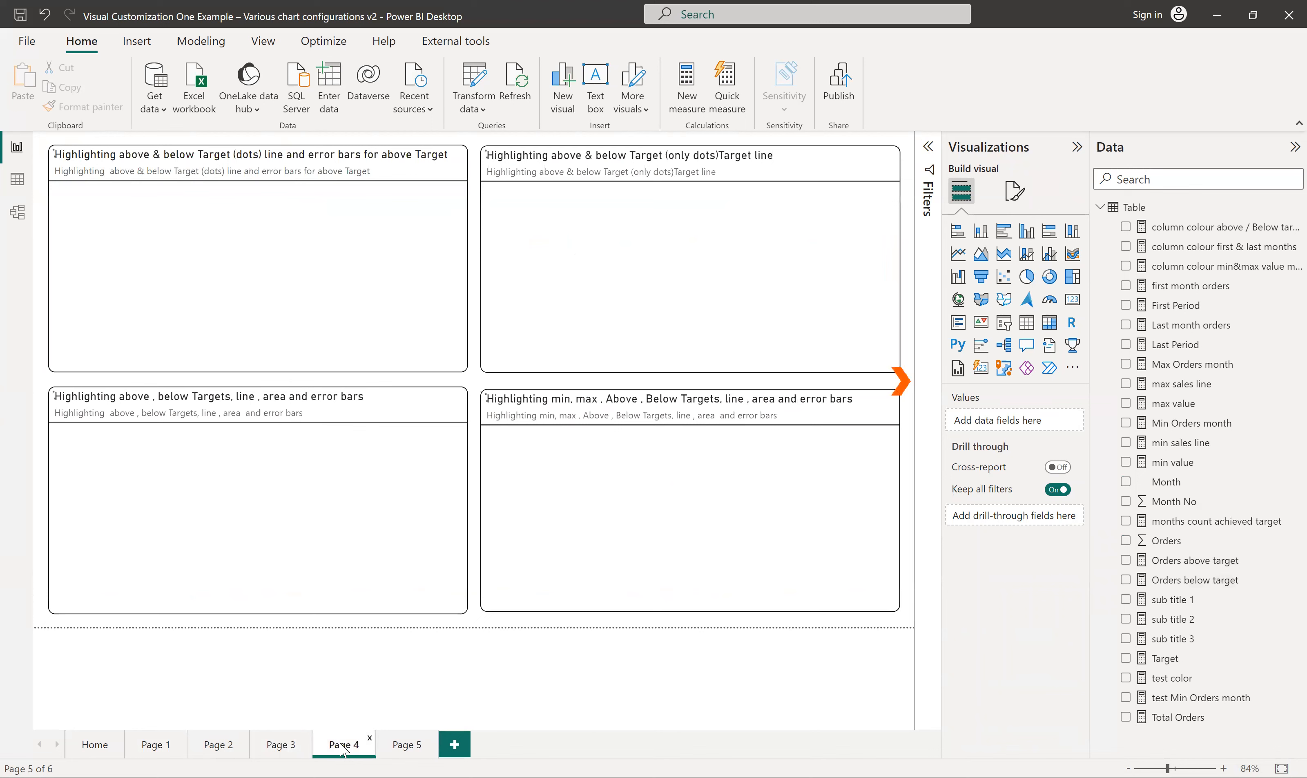
{"action": "left_click", "coordinate": [286, 747]}
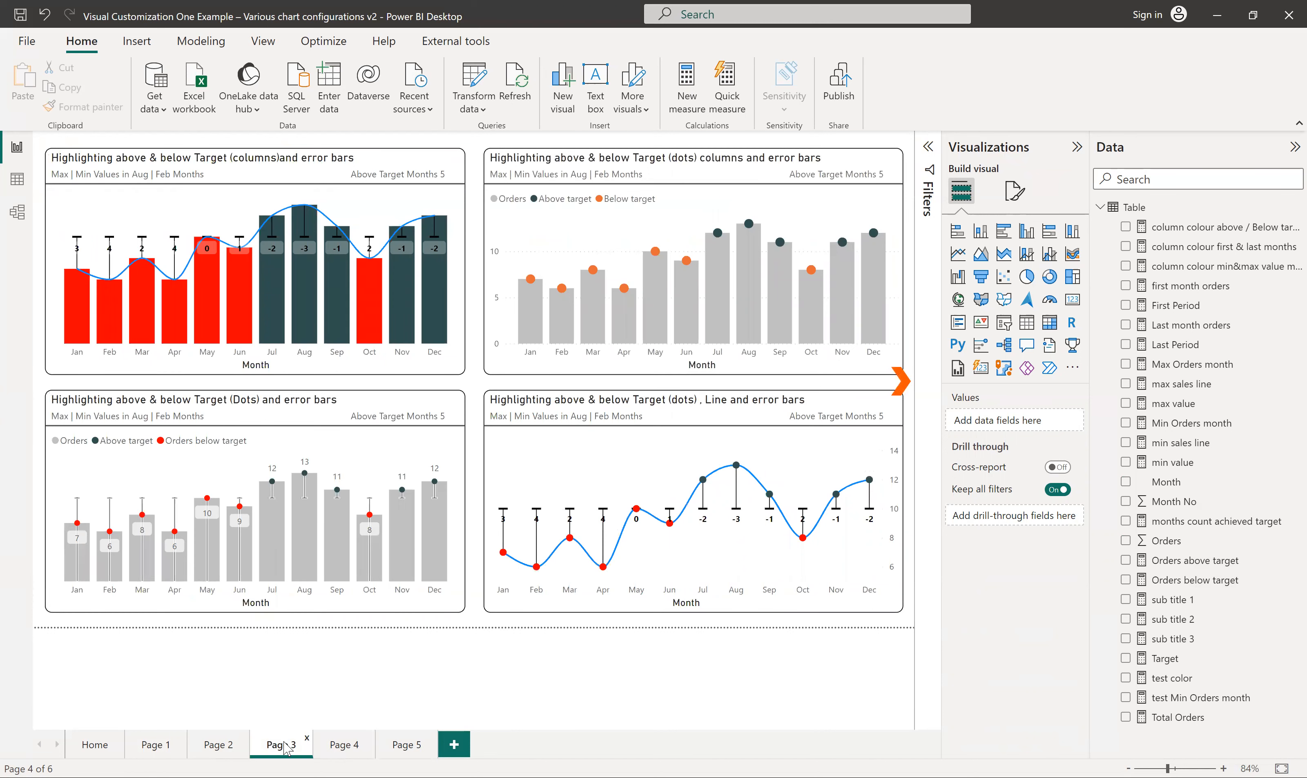
{"action": "left_click", "coordinate": [346, 744]}
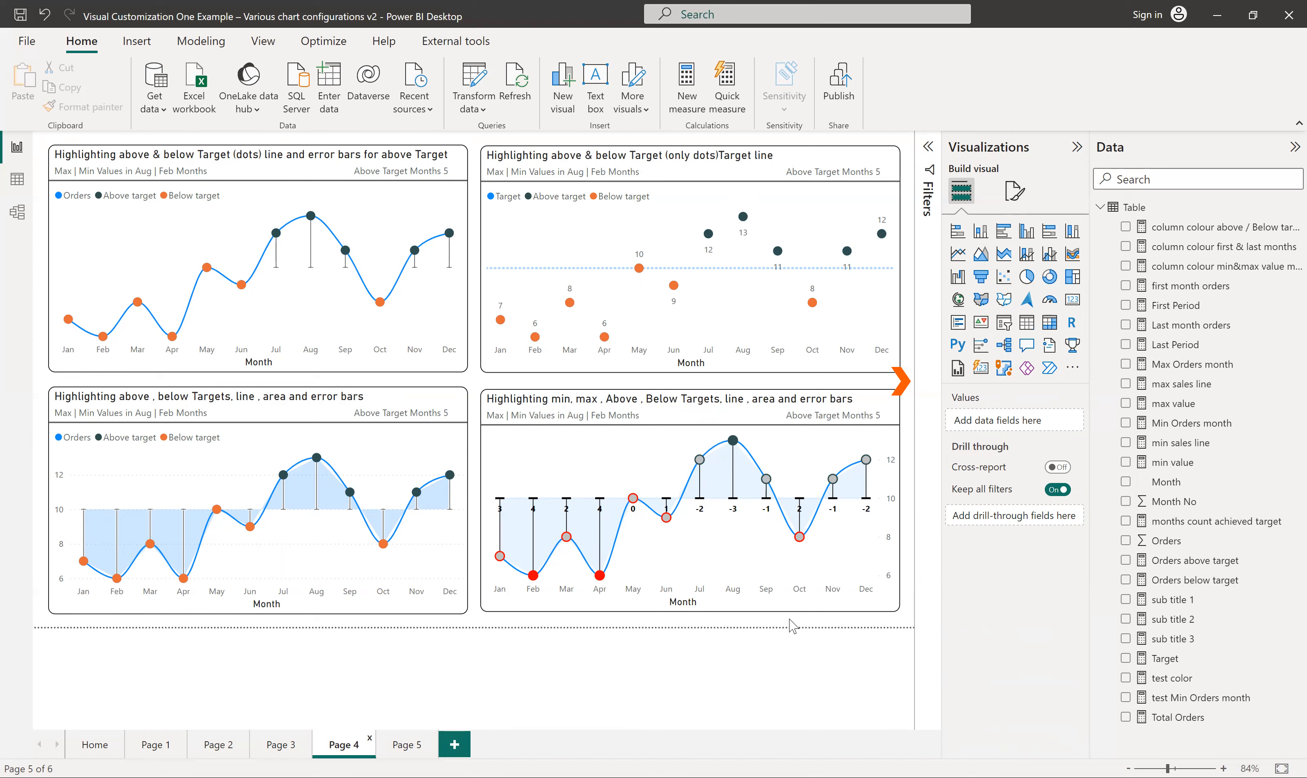
{"action": "left_click", "coordinate": [404, 746]}
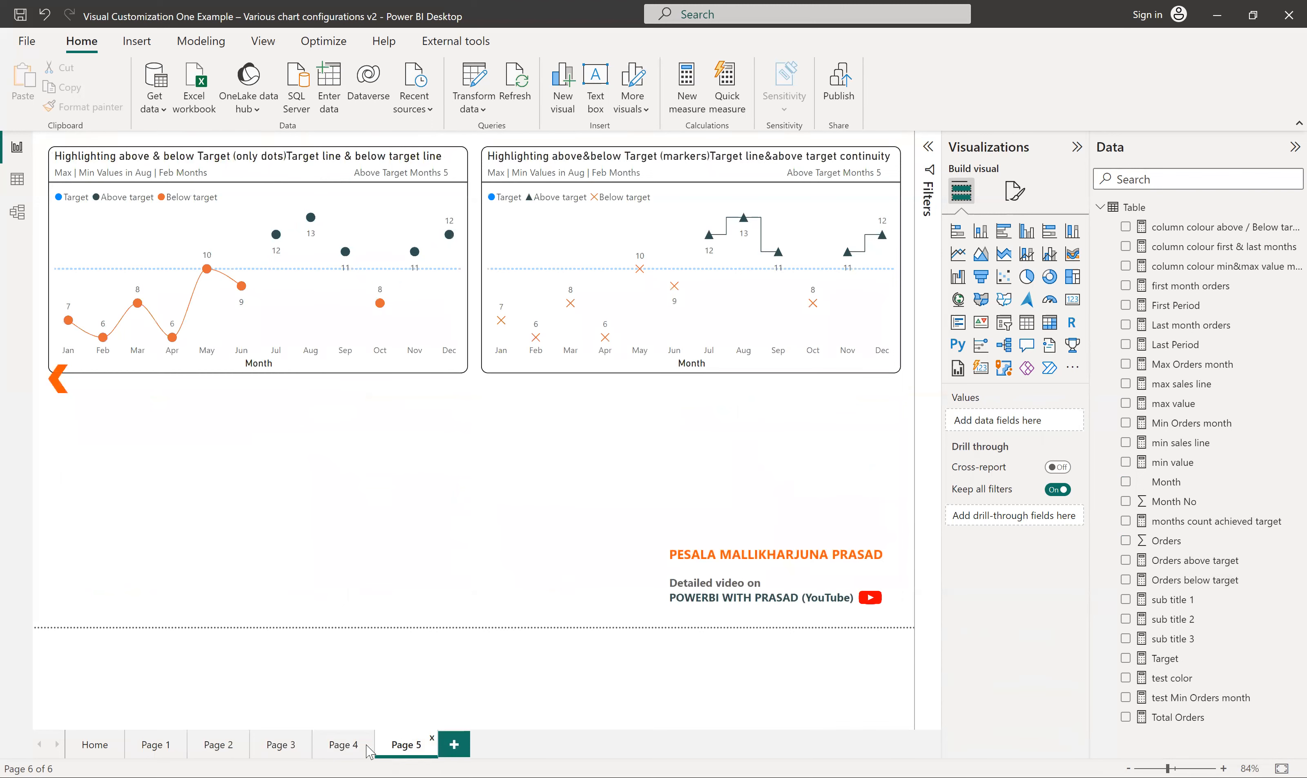
{"action": "left_click", "coordinate": [156, 745]}
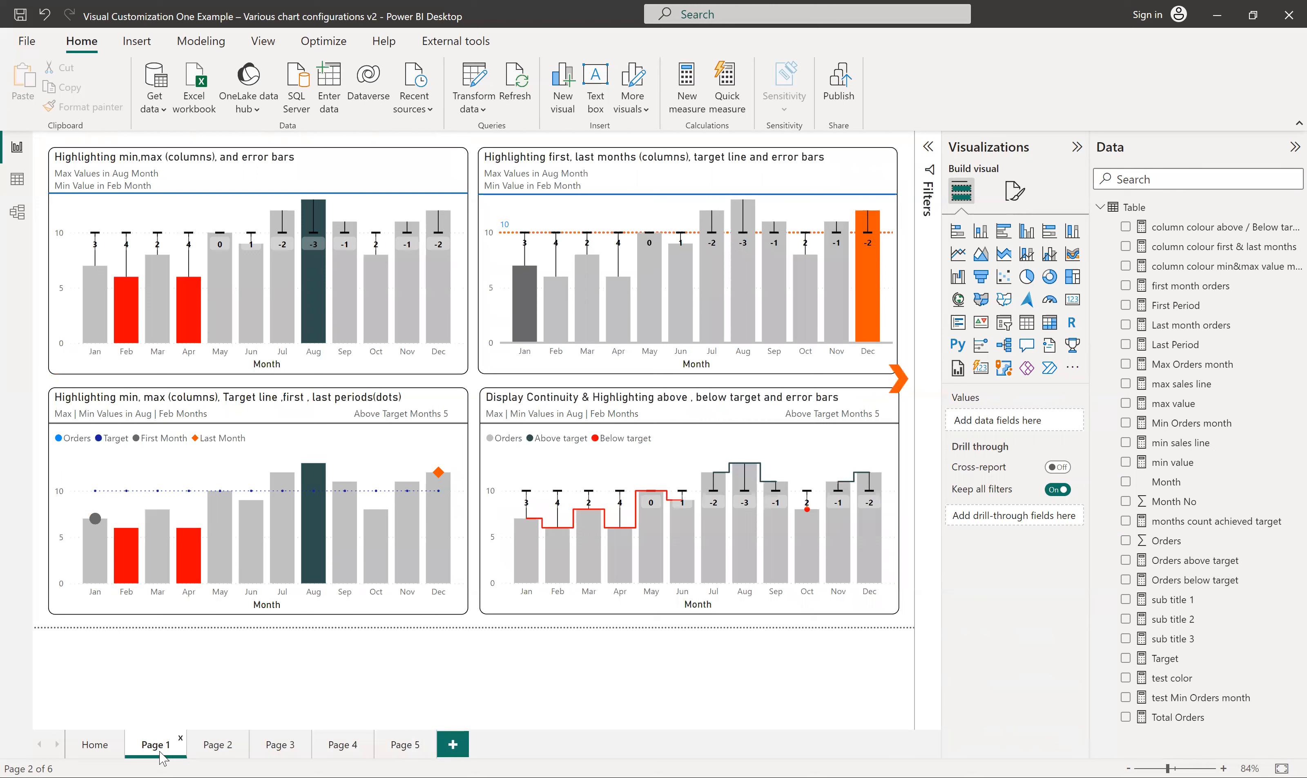